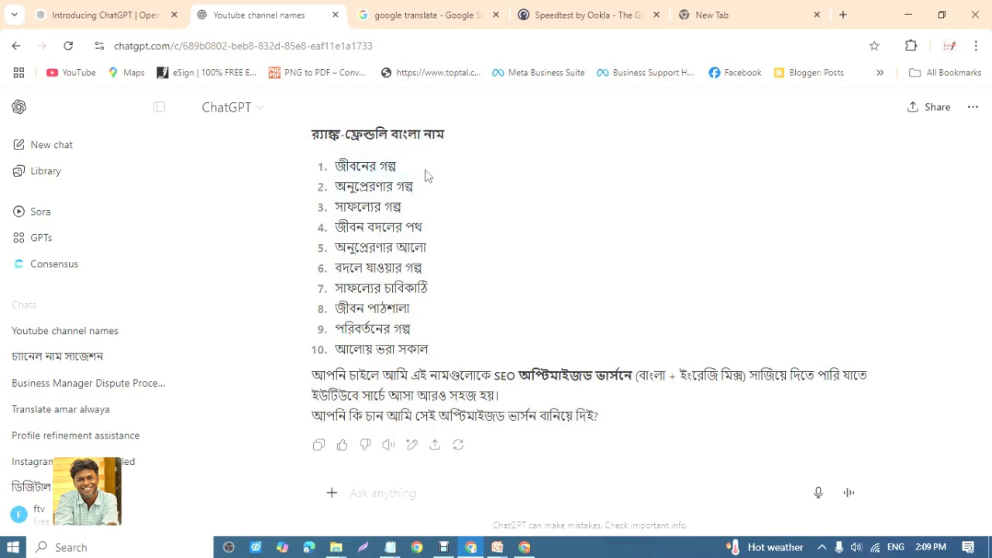
Switch to Class TEXT.txt in Notepad and replace the channel name and note ending item A with "-- জীবনের গল্প".
click(897, 14)
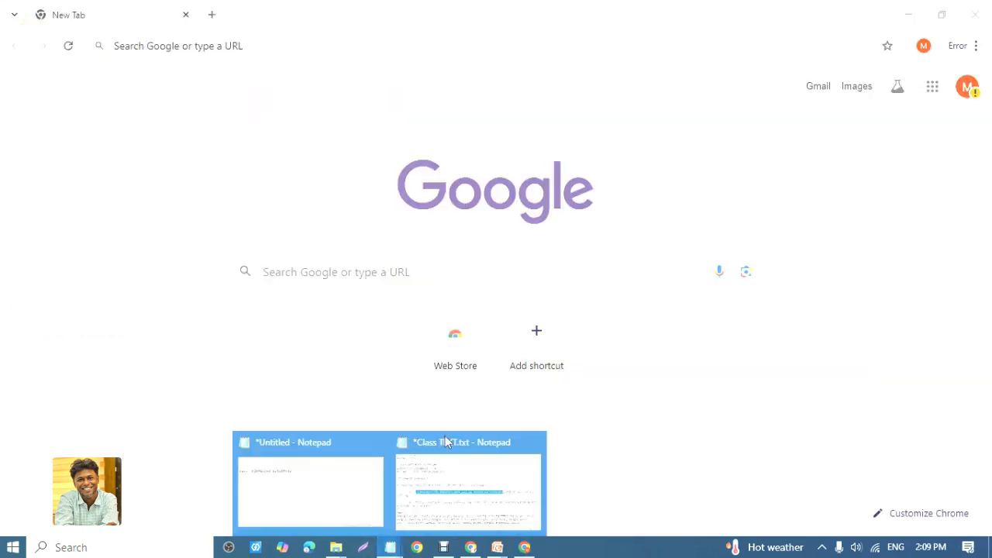
click(469, 481)
click(628, 245)
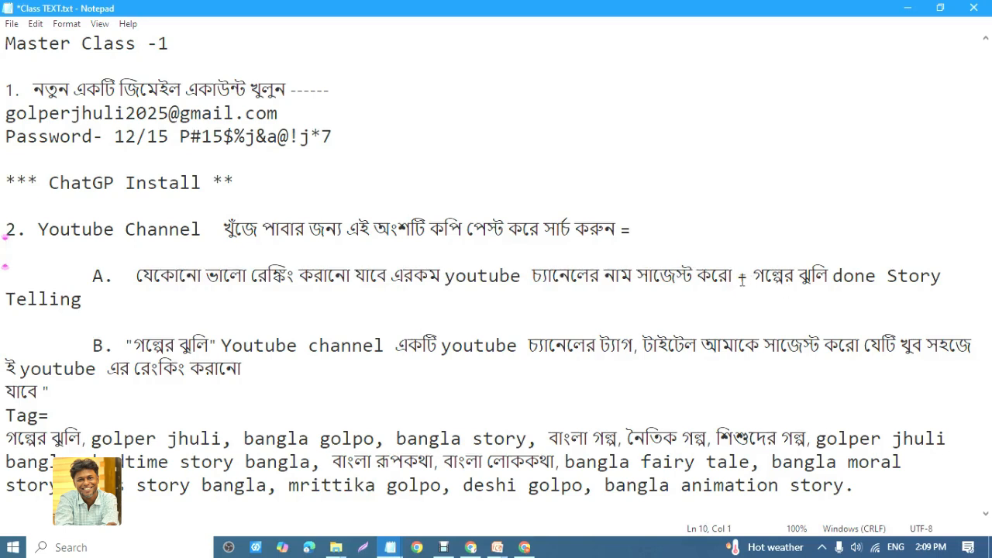
drag(737, 276, 987, 269)
text(জীবনের গল্প)
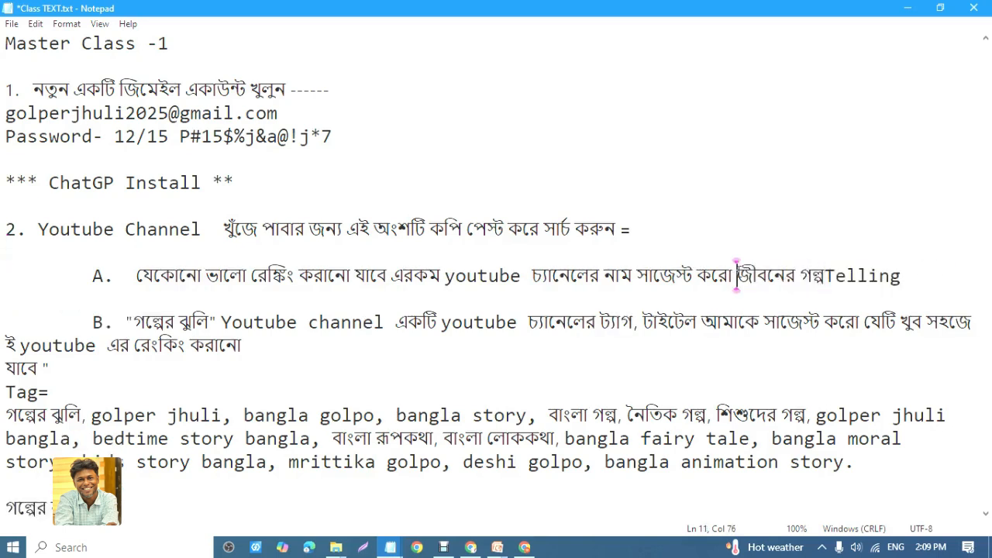
text(--)
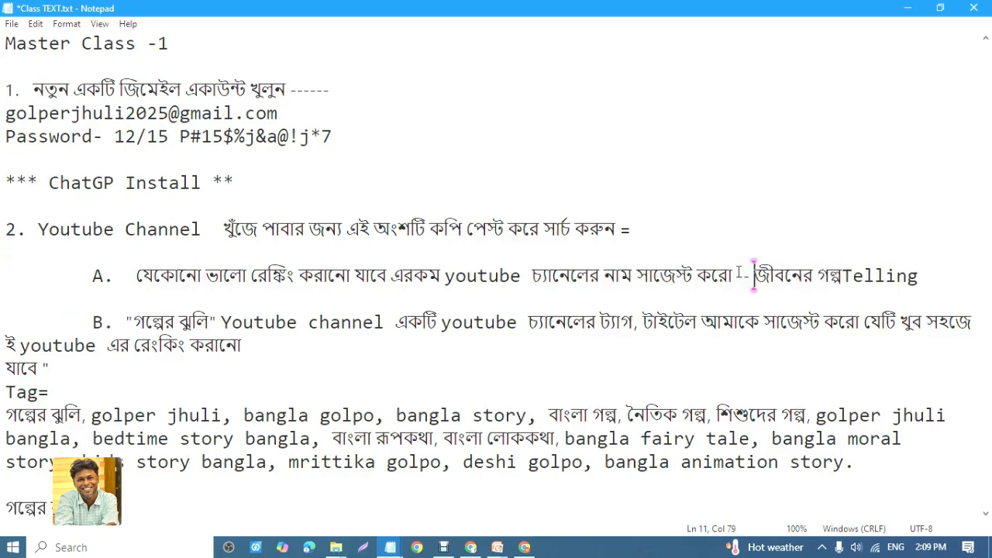
Delete the leftover word "Telling" after the new channel name in item A.
click(851, 275)
key(shift+Right)
key(shift+Right)
key(shift+Right)
key(shift+Right)
key(shift+Right)
key(shift+Right)
key(shift+Right)
key(BackSpace)
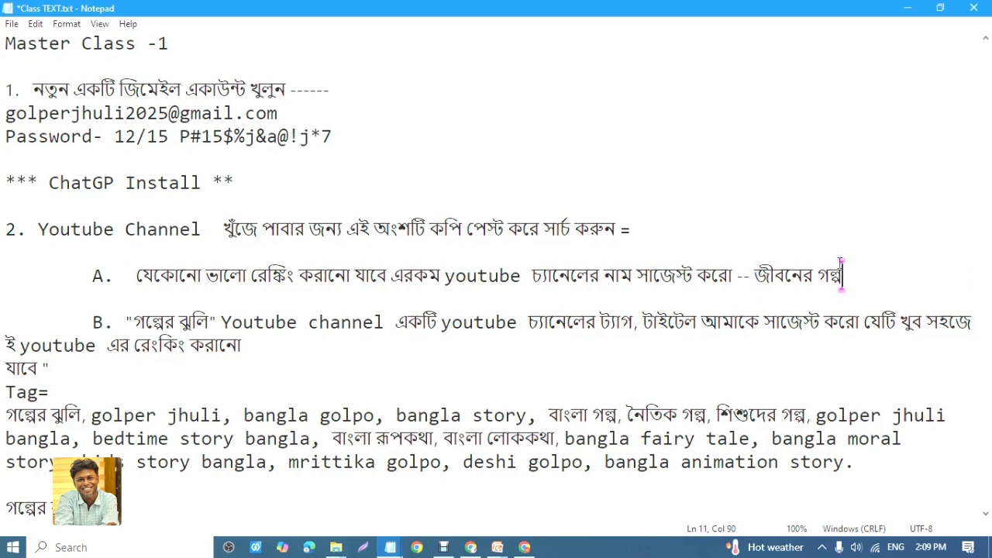
Replace the quoted channel name in item B with "জীবনের গল্প", with a space inside the quotation marks.
key(Up)
drag(210, 322, 134, 321)
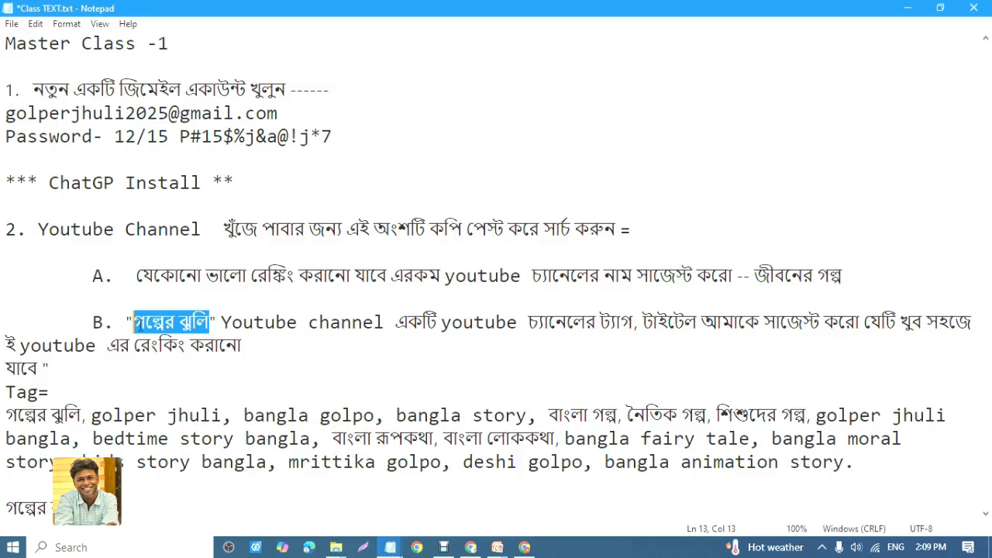
text(জীবনের গল্প)
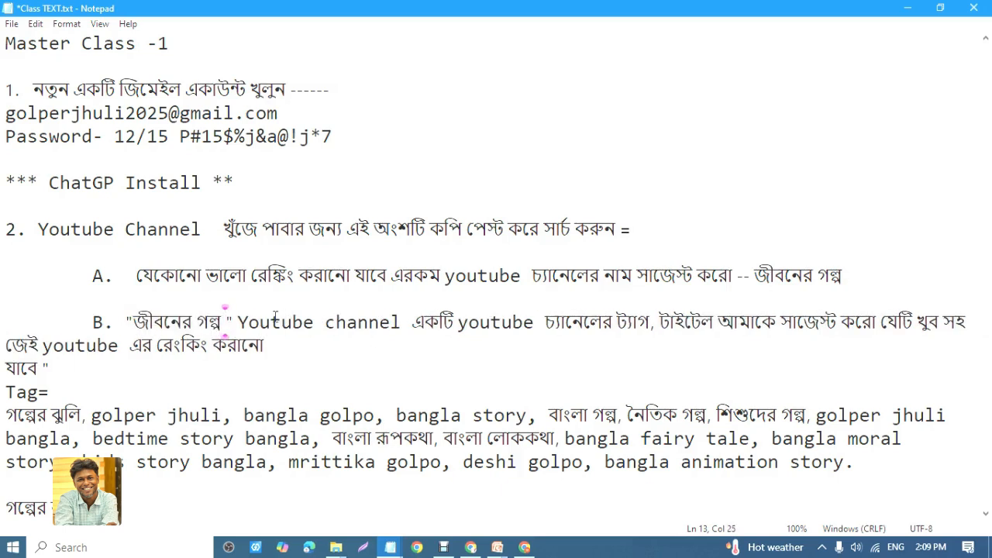
click(138, 320)
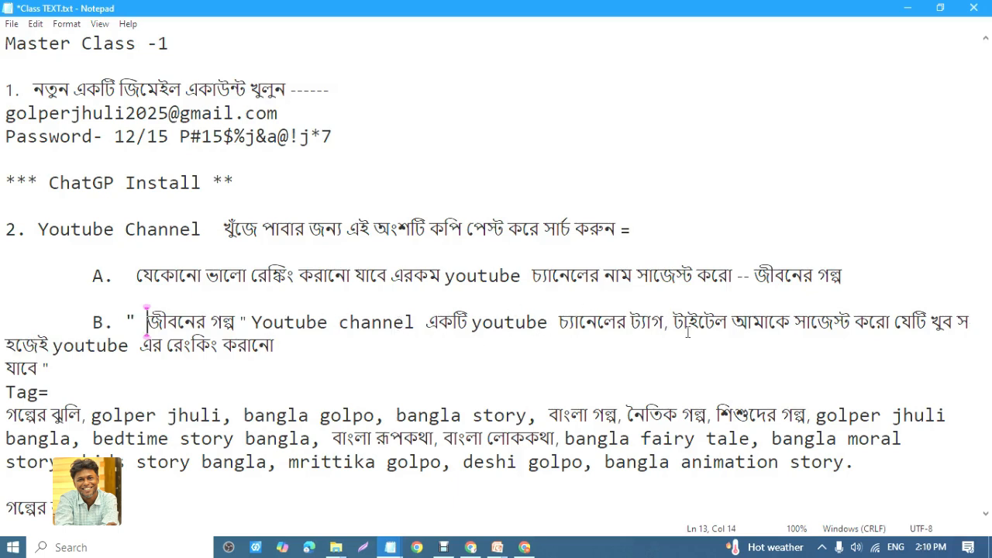
Copy item B's tag and title prompt from the notes and send it in the ChatGPT conversation about channel names.
drag(288, 346, 124, 320)
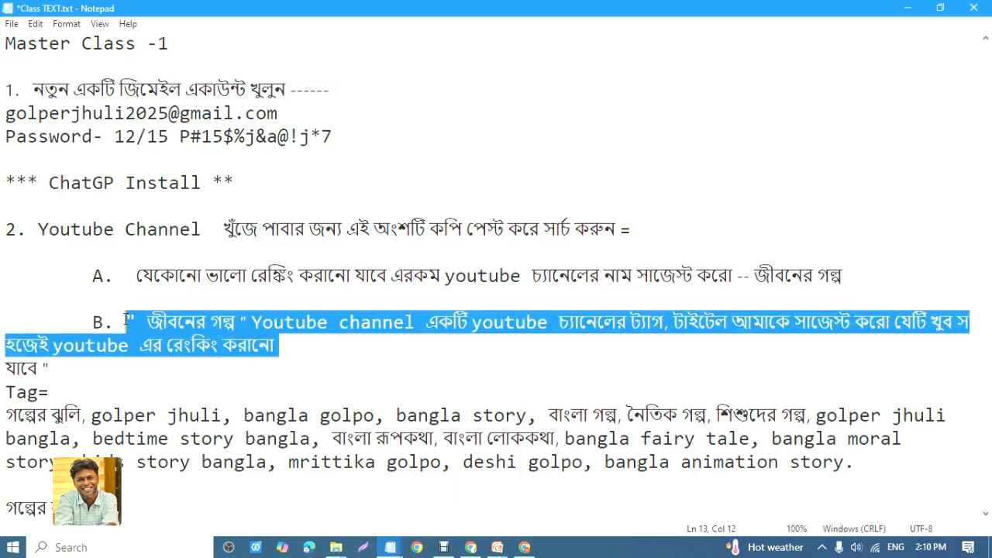
right_click(128, 318)
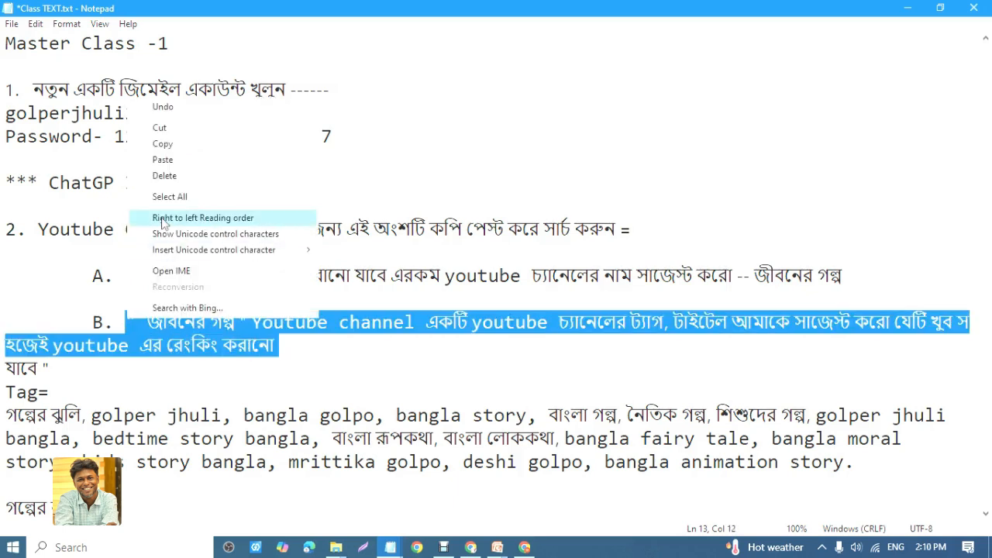
click(174, 148)
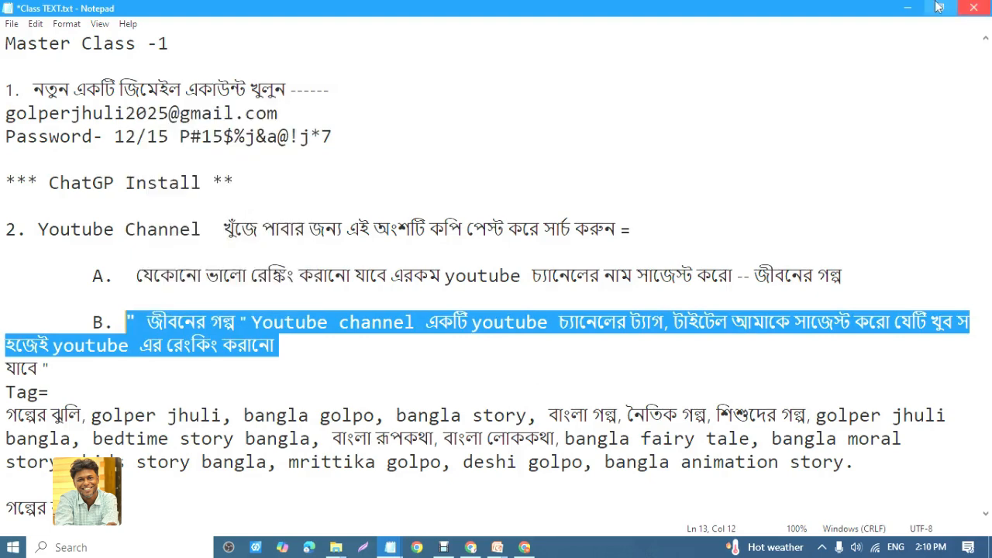
click(908, 8)
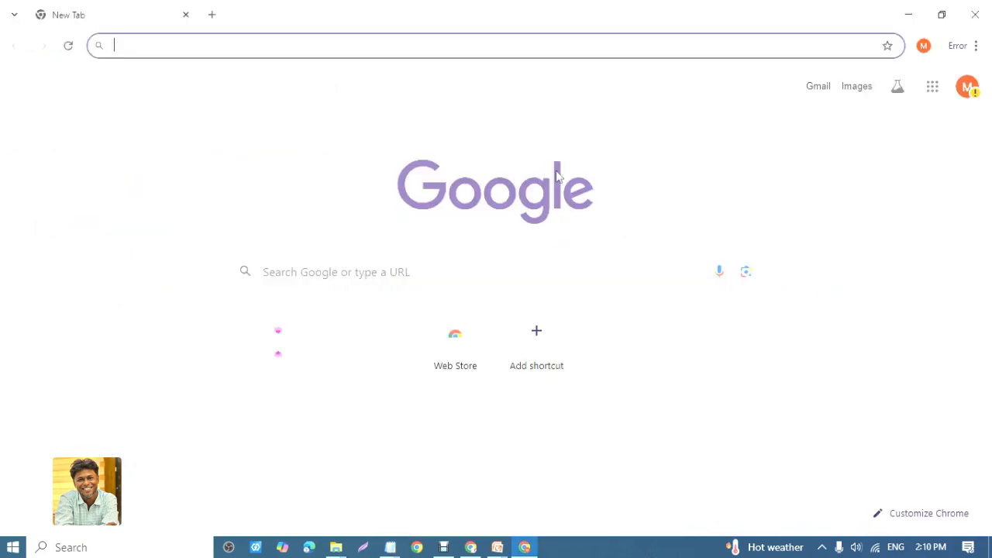
click(463, 548)
click(405, 486)
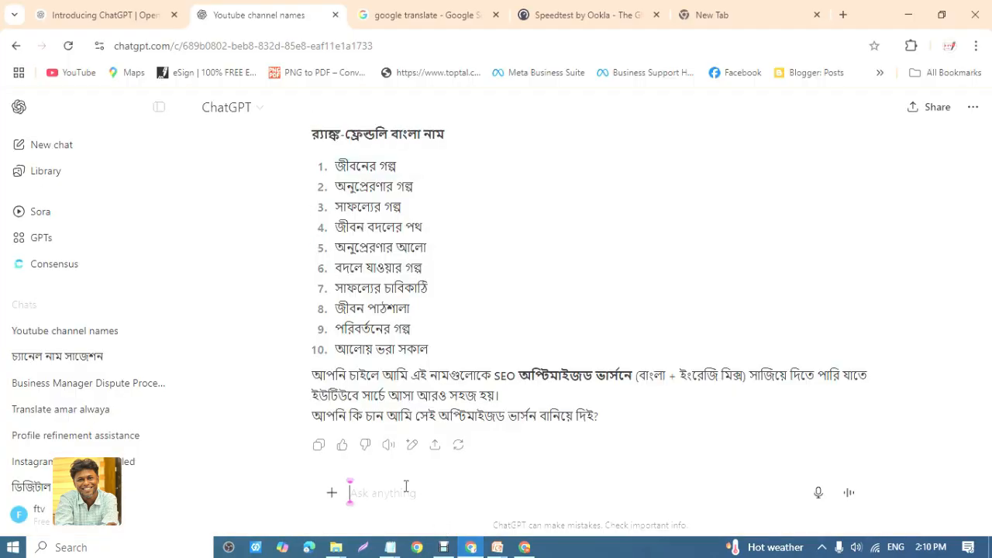
key(ctrl+v)
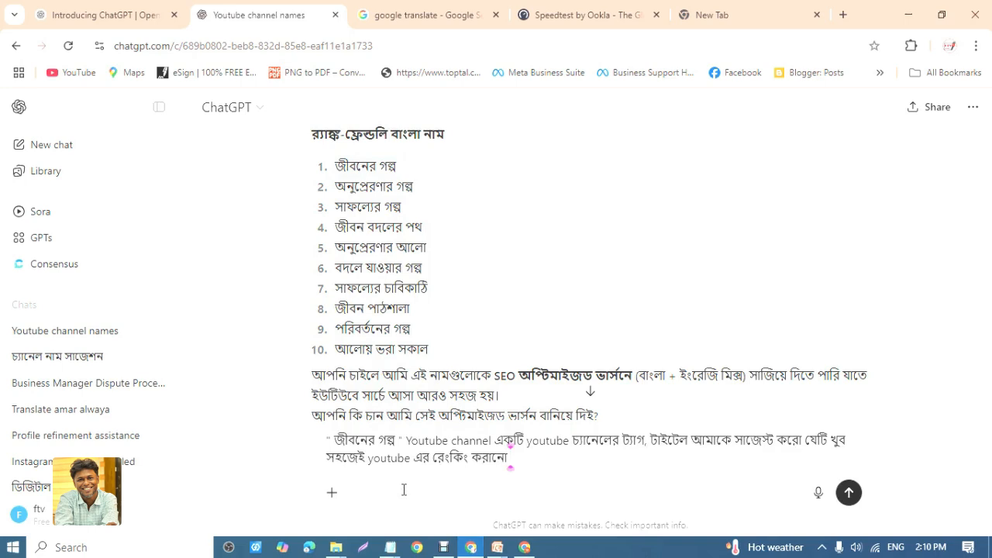
key(Return)
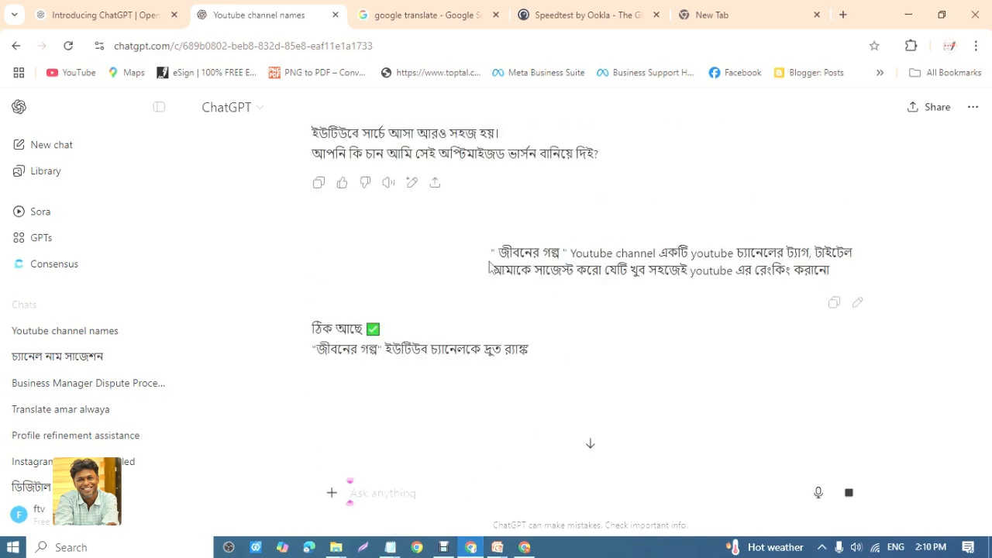
Read through ChatGPT's title suggestions, tag suggestions and tips for the channel.
scroll(352, 288, down, 3)
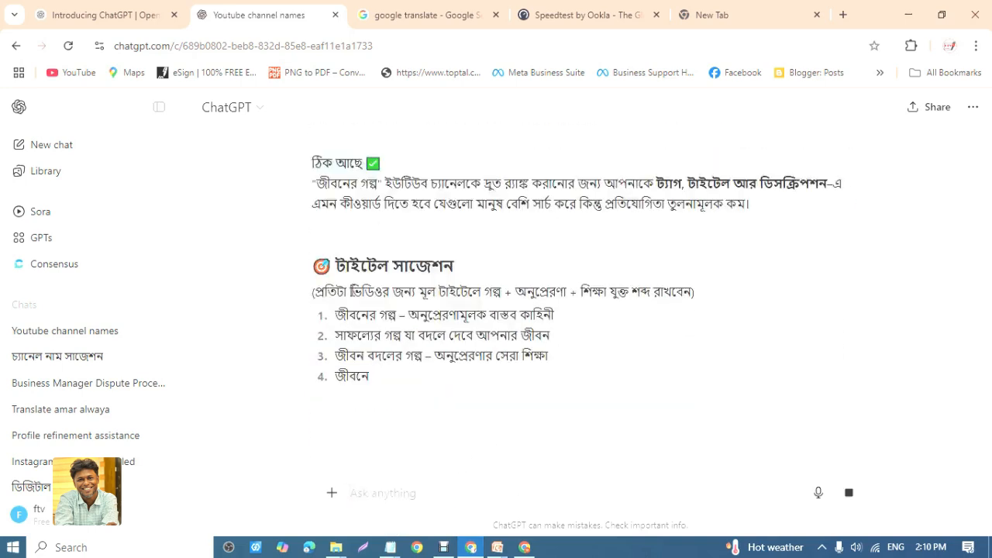
scroll(457, 264, down, 2)
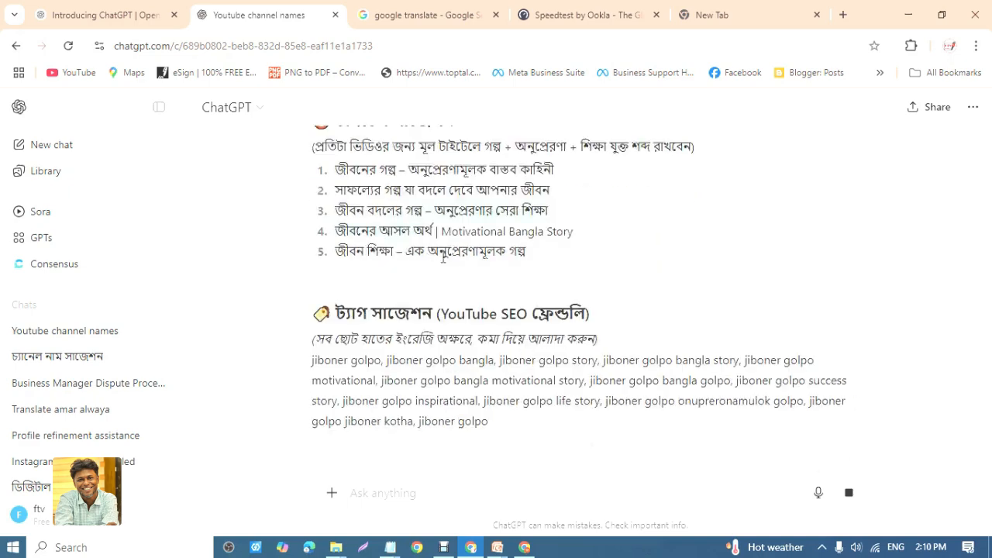
scroll(444, 258, up, 2)
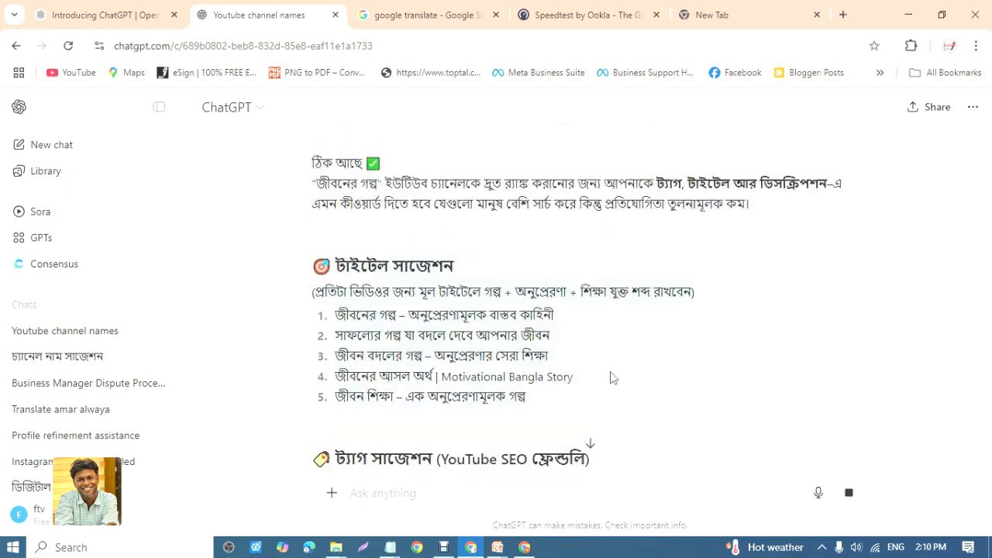
scroll(613, 377, down, 4)
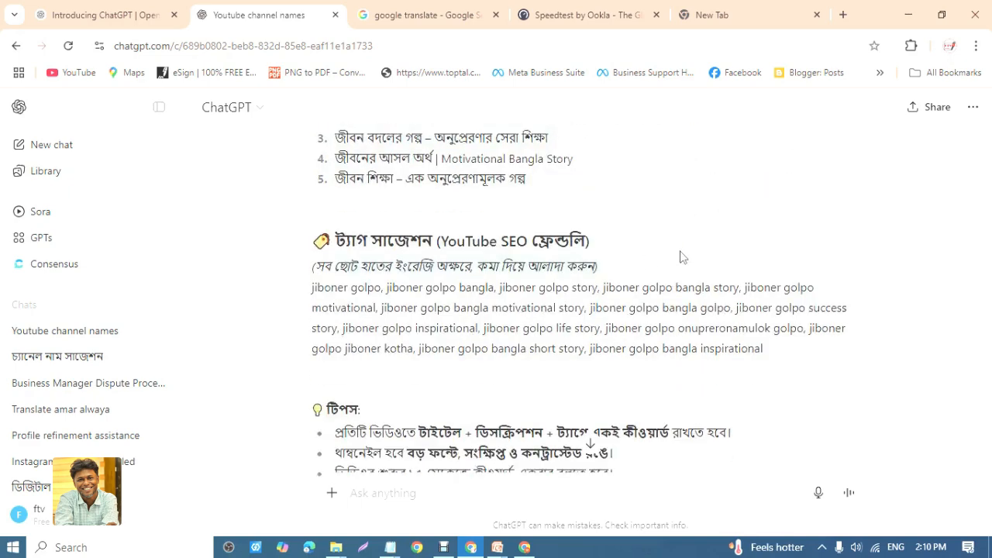
scroll(616, 248, down, 1)
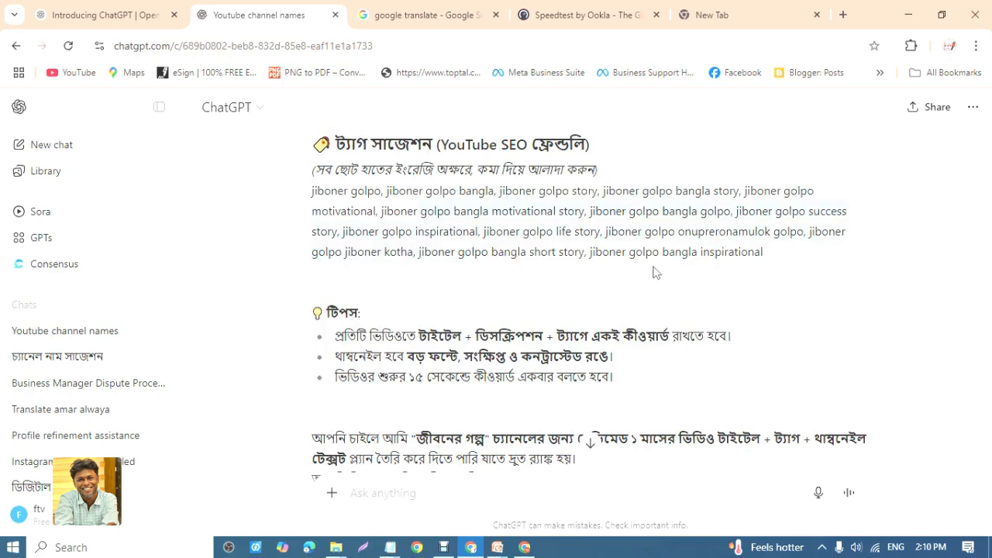
scroll(428, 263, down, 1)
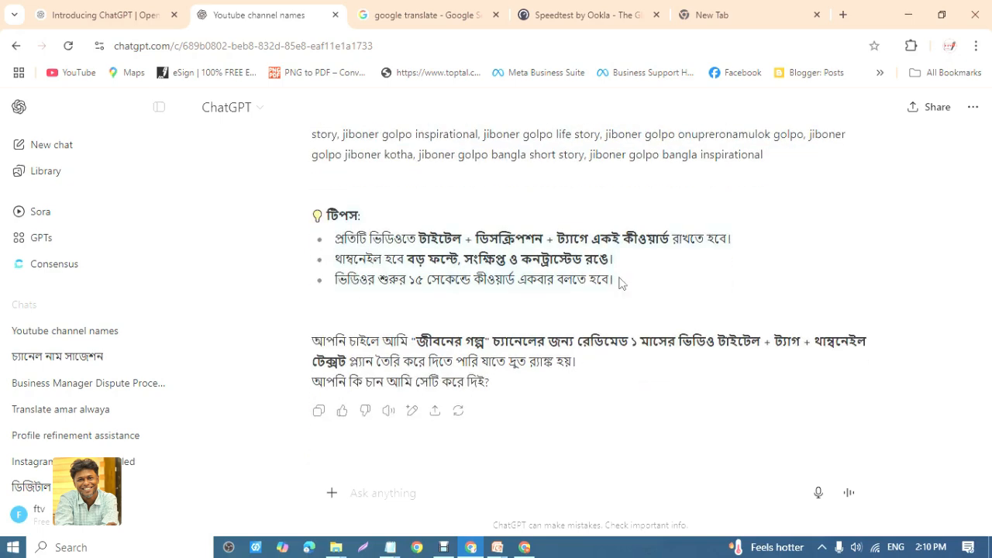
scroll(465, 289, up, 4)
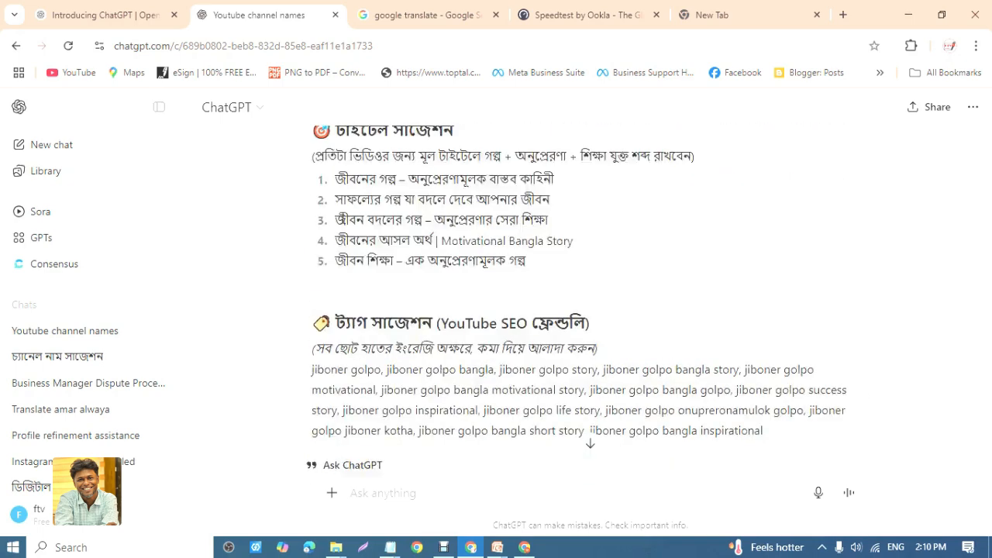
scroll(627, 222, down, 4)
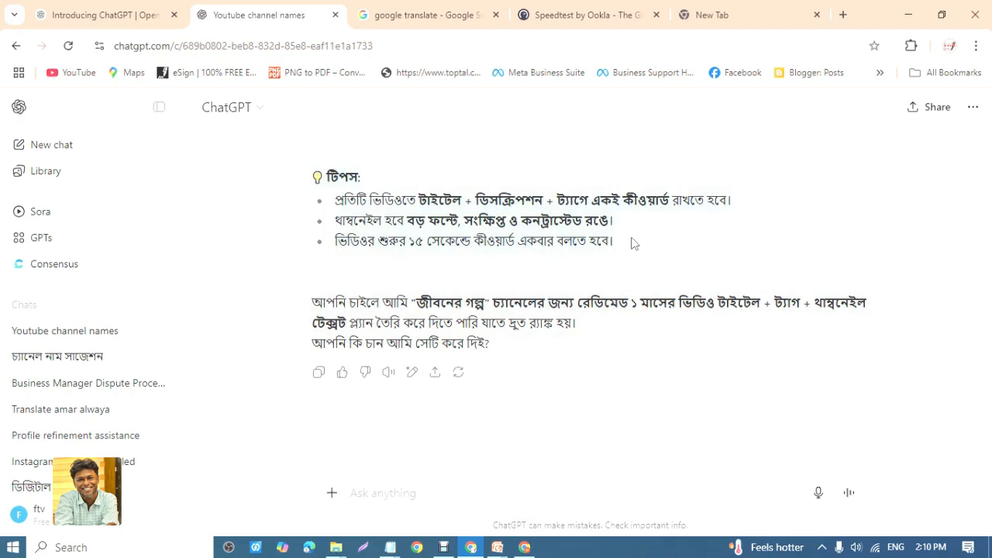
Replace the old Tag section under item B in the Notepad notes with ChatGPT's title and tag suggestions.
click(390, 548)
click(390, 547)
click(434, 504)
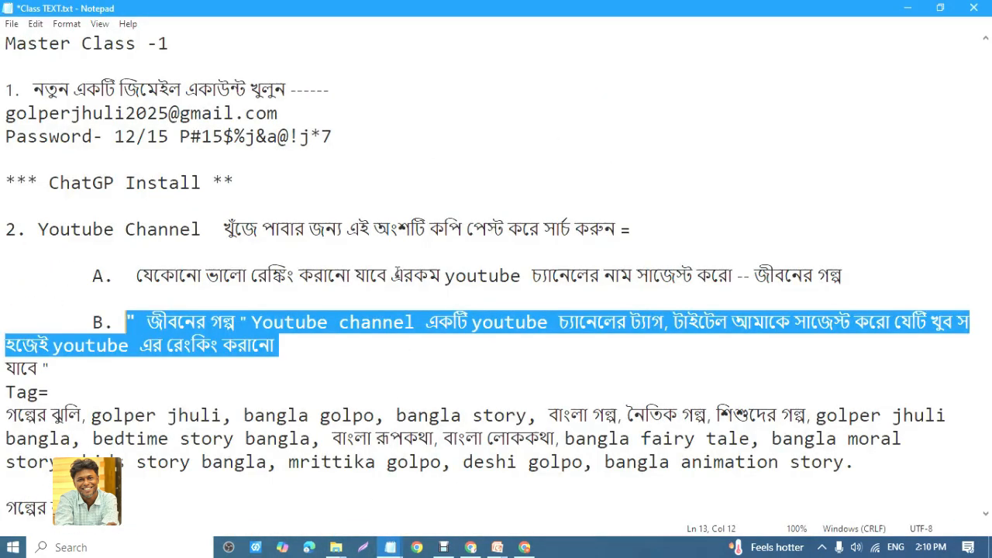
scroll(287, 350, down, 2)
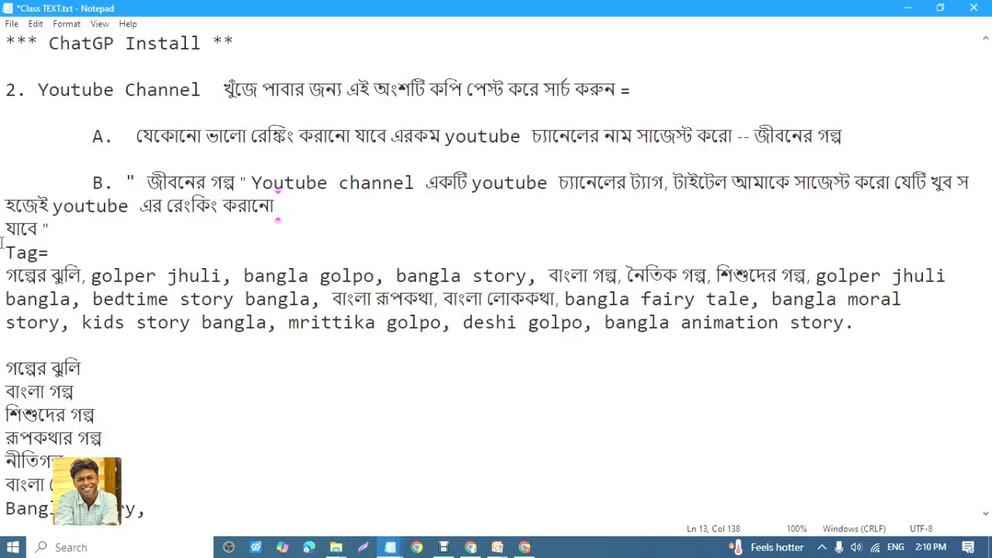
drag(2, 252, 703, 210)
key(ctrl+v)
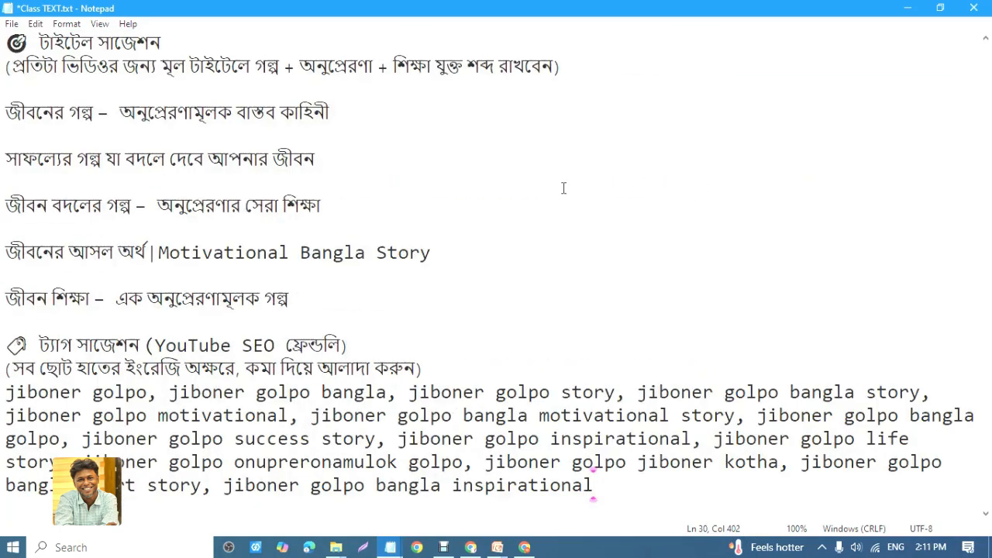
key(ctrl+minus)
key(ctrl+minus)
key(ctrl+minus)
key(ctrl+minus)
click(208, 274)
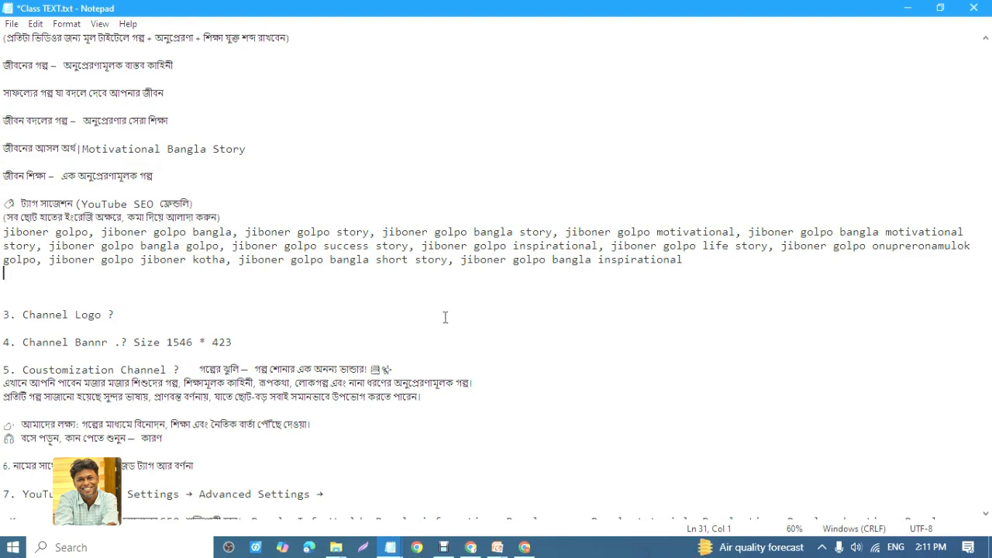
Recheck the ChatGPT suggestions, and review the Notepad checklist from item A through the Advanced Settings keywords.
click(471, 547)
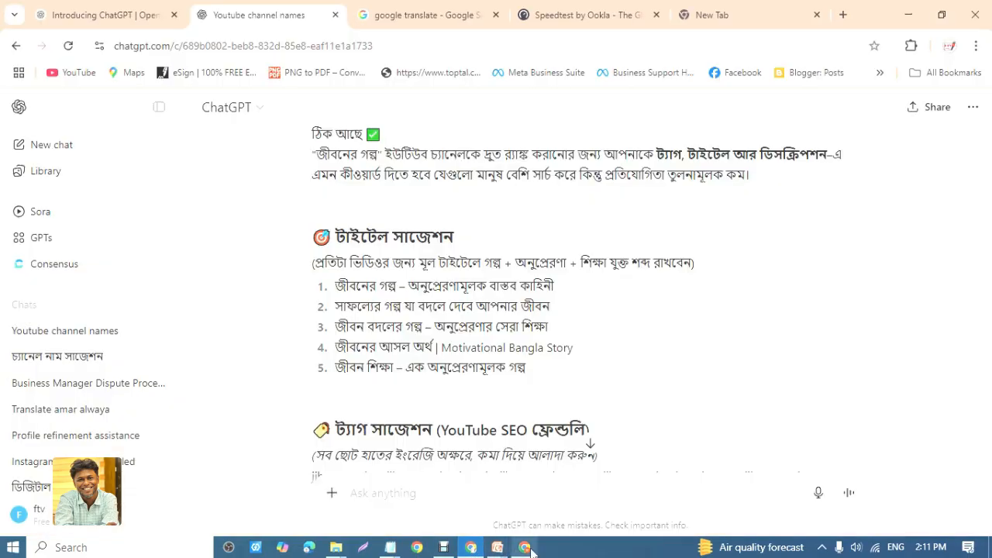
scroll(784, 314, down, 2)
scroll(784, 313, down, 2)
click(390, 547)
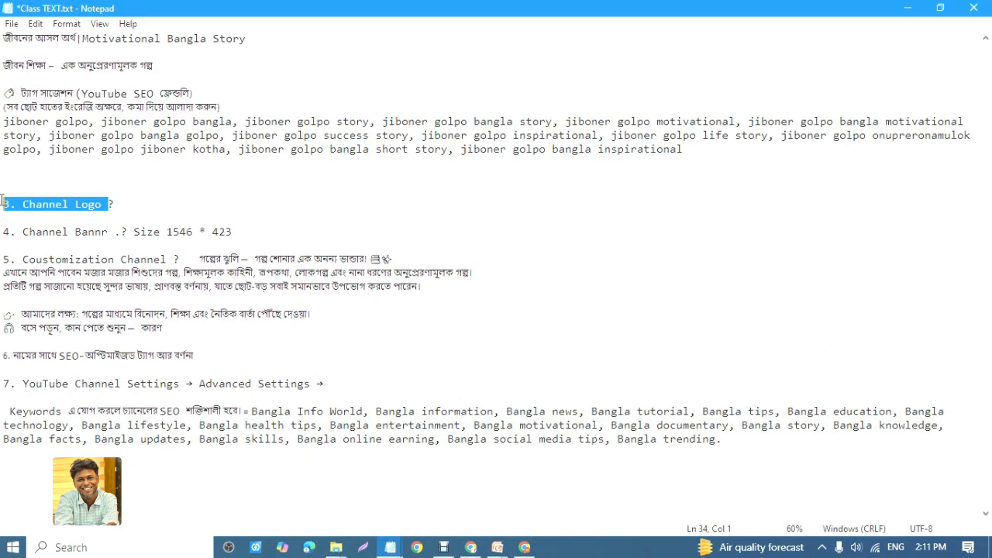
click(89, 204)
scroll(60, 190, up, 7)
click(57, 175)
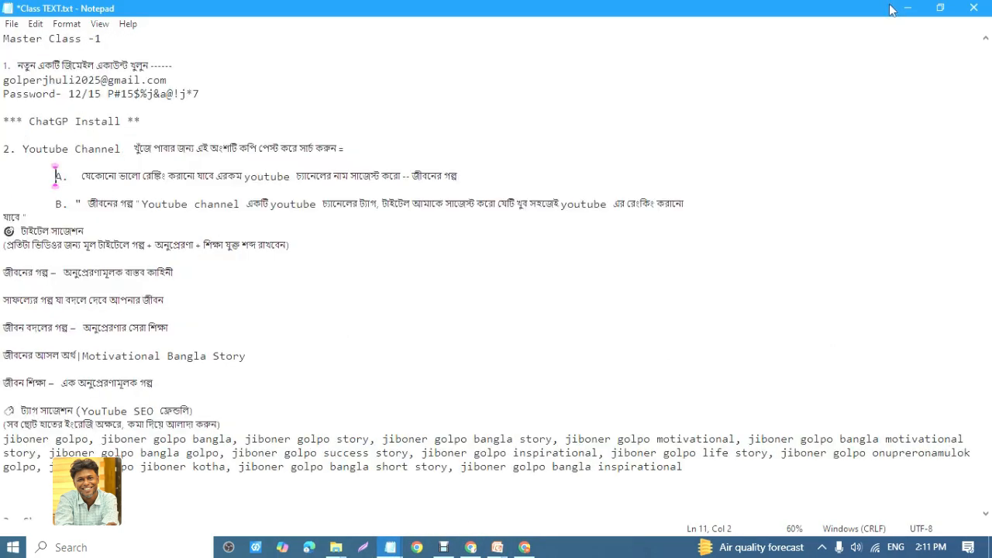
scroll(70, 272, down, 4)
drag(233, 371, 19, 371)
scroll(220, 363, down, 3)
click(284, 293)
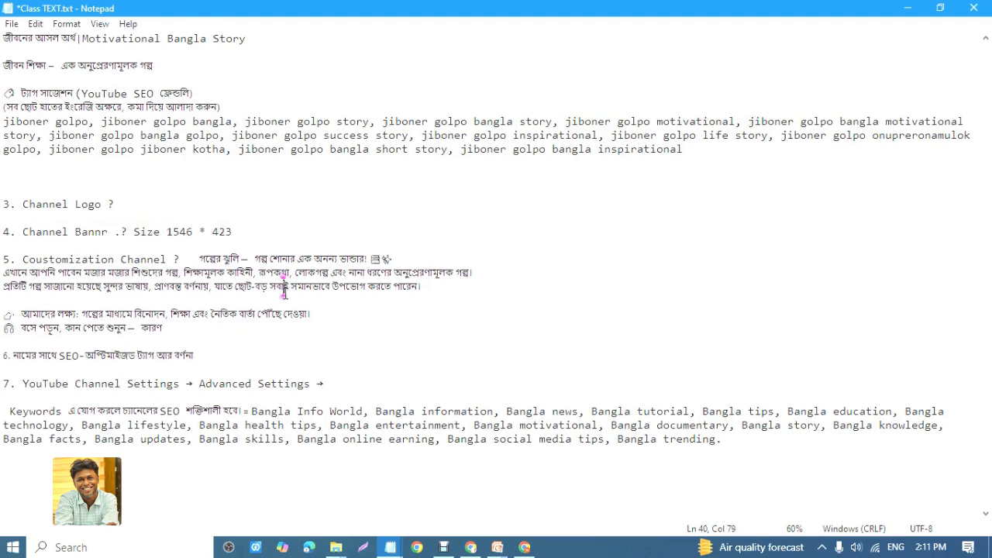
drag(458, 315, 62, 242)
scroll(62, 287, down, 1)
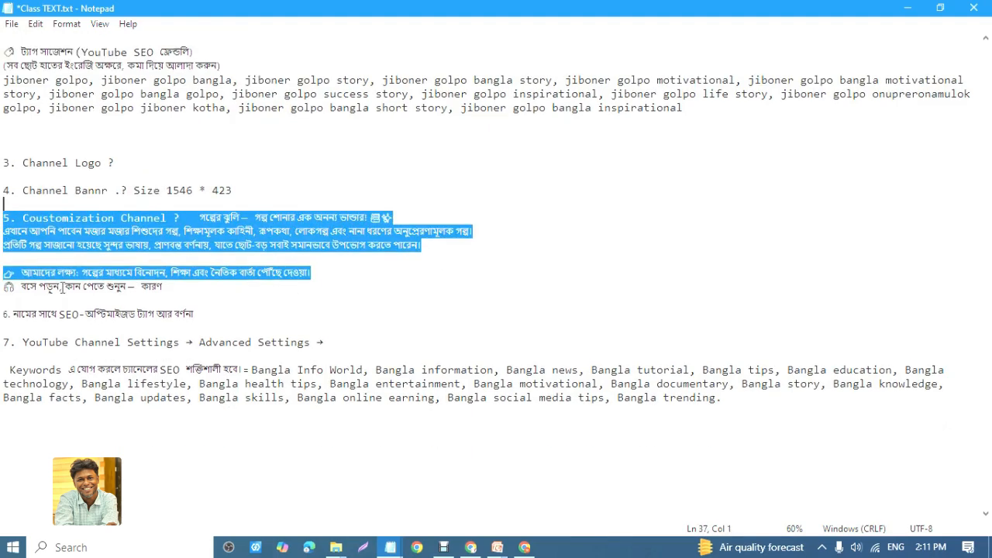
drag(397, 453, 3, 256)
click(426, 384)
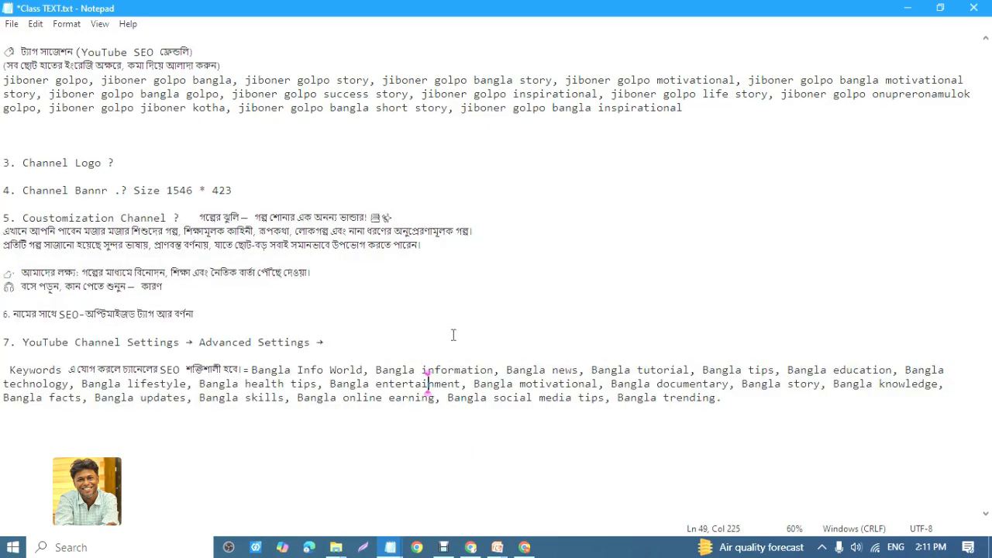
Select the "3. Channel Logo ?" line in the notes.
scroll(452, 335, up, 2)
scroll(607, 184, up, 2)
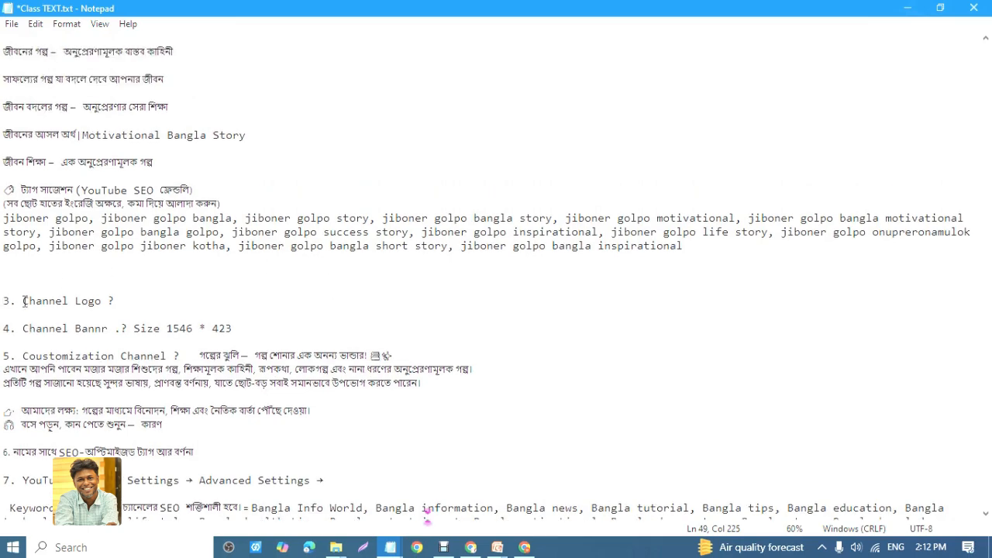
click(116, 304)
key(shift+Home)
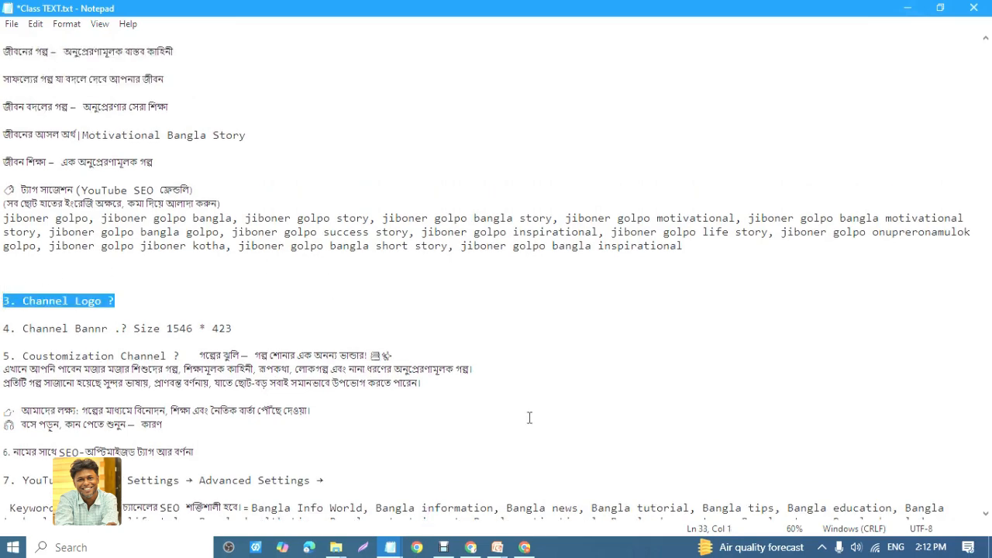
Open a new browser tab and return to the Class TEXT.txt notes in Notepad.
click(907, 7)
click(738, 9)
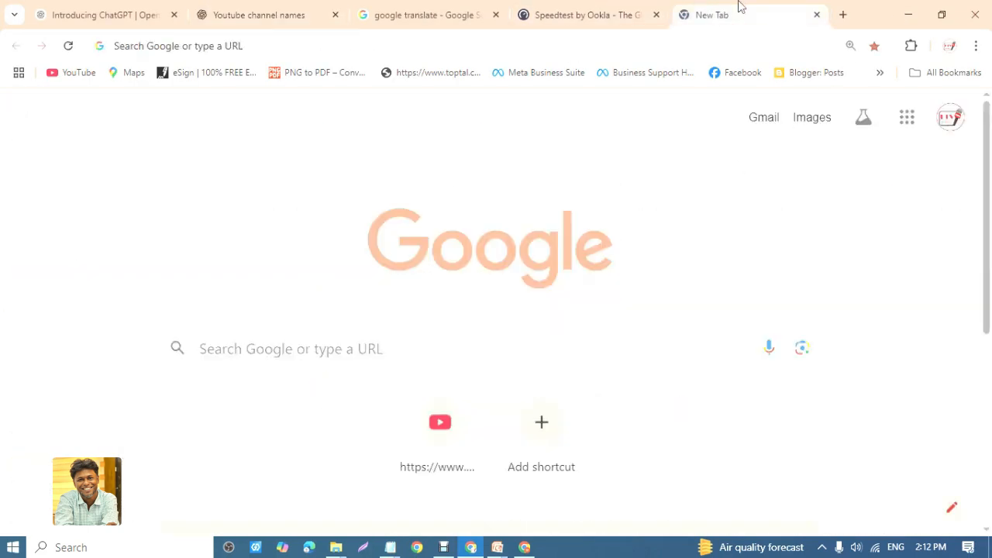
click(843, 15)
click(801, 45)
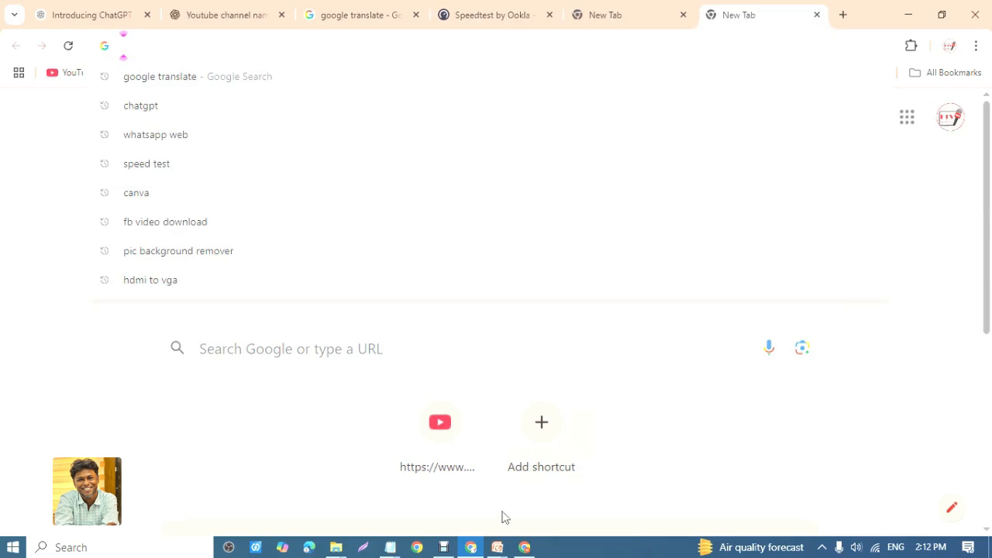
click(393, 549)
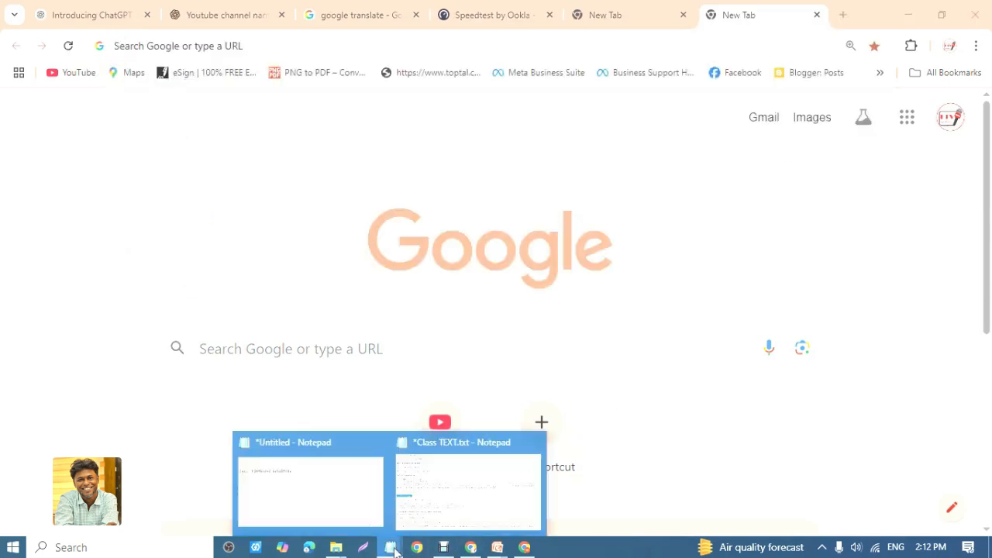
click(453, 496)
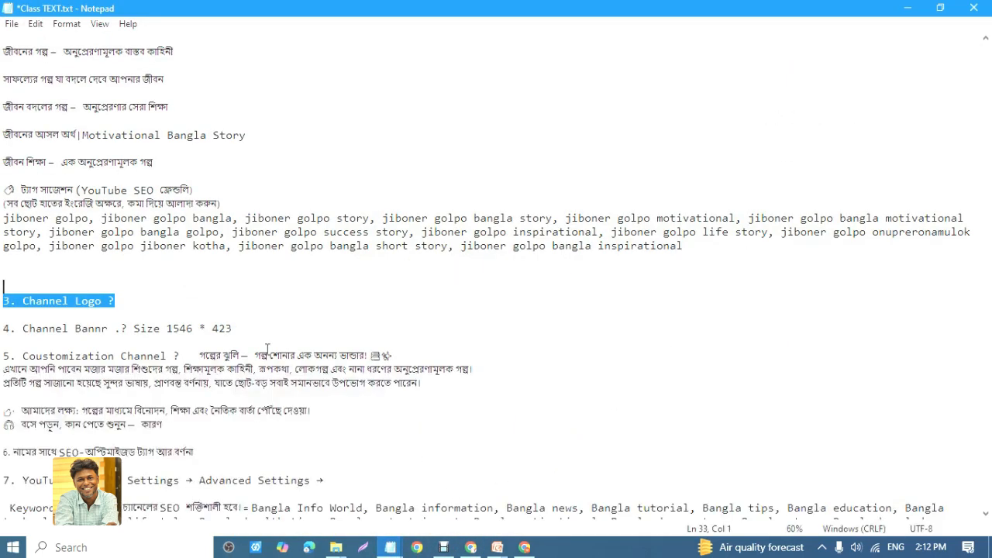
Review the title and tag suggestions under item B in the notes.
drag(131, 274, 3, 66)
scroll(78, 144, down, 4)
click(4, 190)
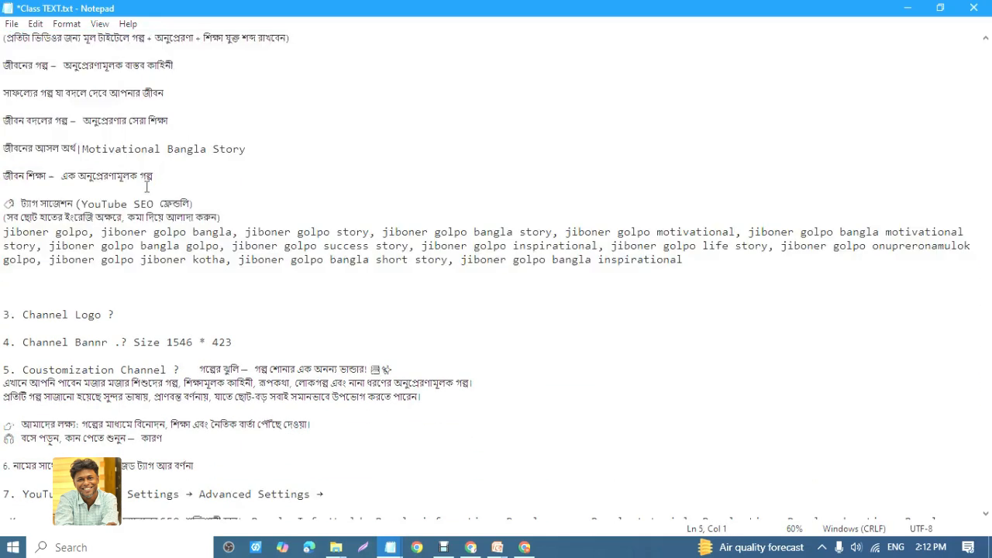
click(130, 120)
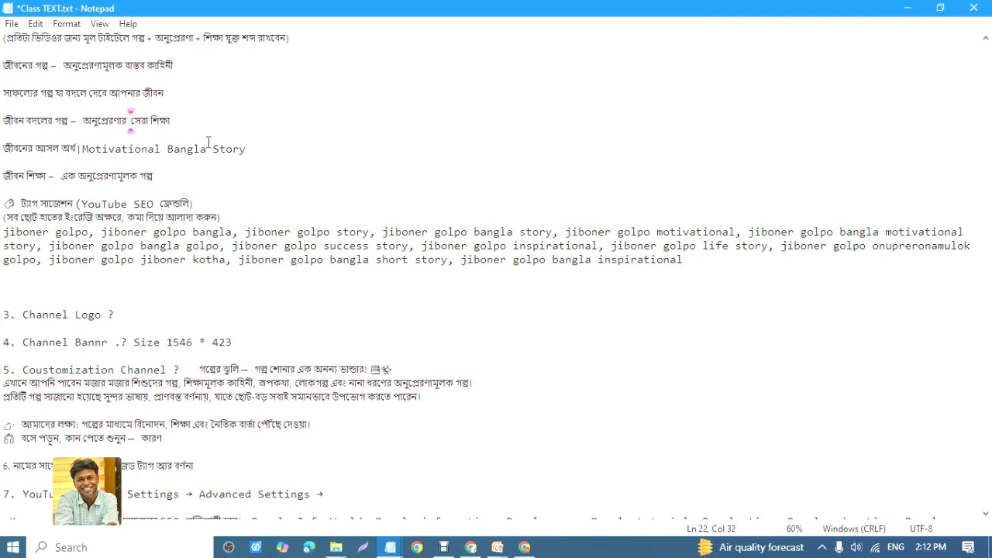
Switch to the new Chrome tab, search Google for Canva and open the Canva website.
key(BackSpace)
text(j)
key(BackSpace)
key(BackSpace)
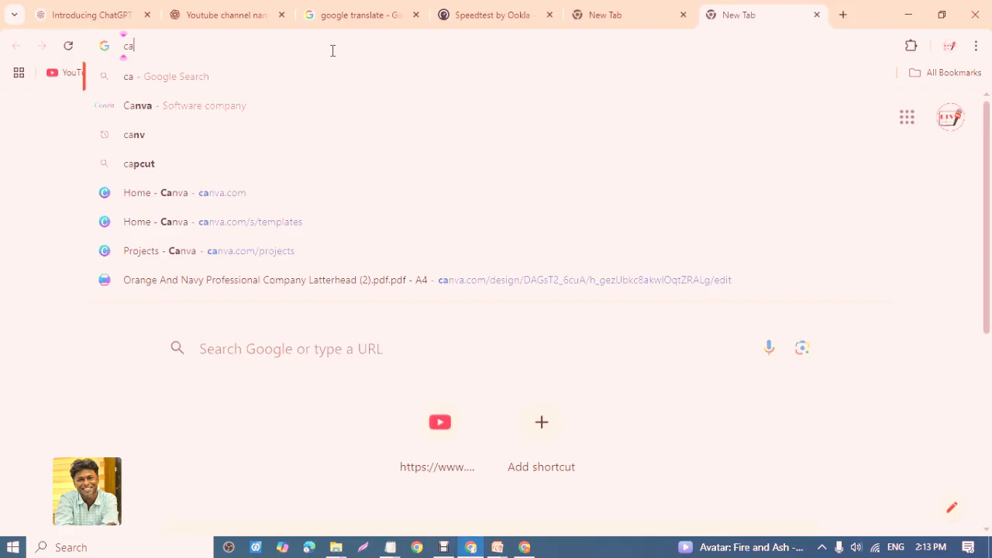
mouse_move(390, 547)
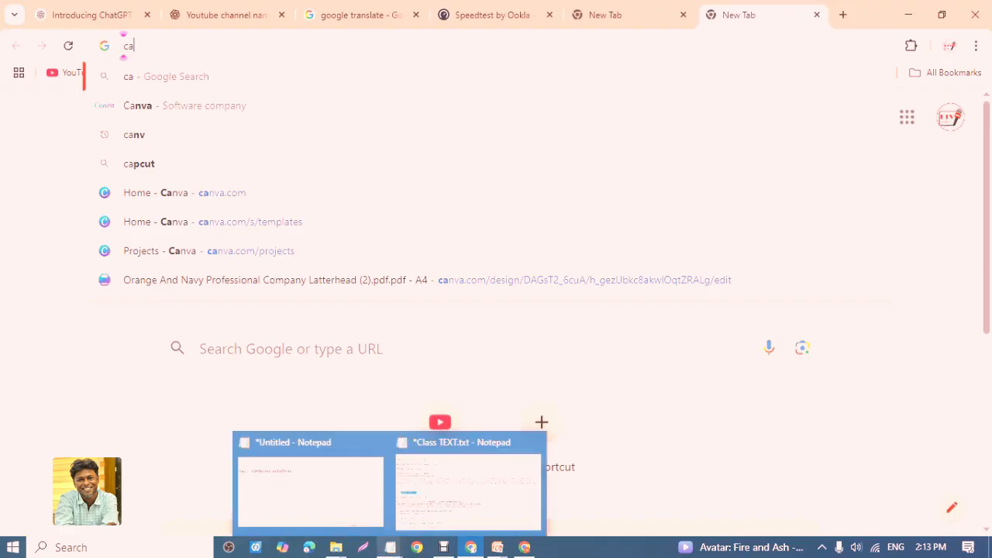
click(178, 114)
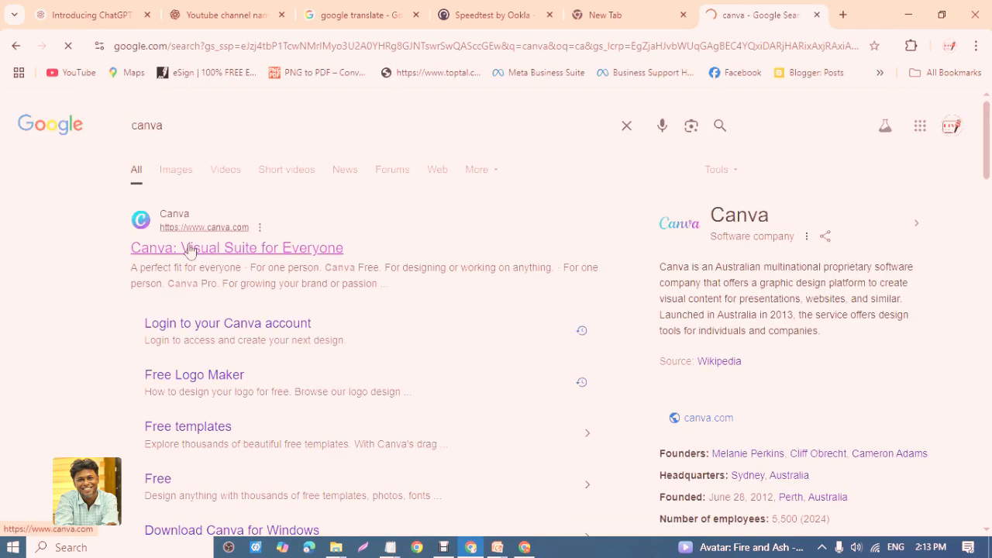
click(190, 250)
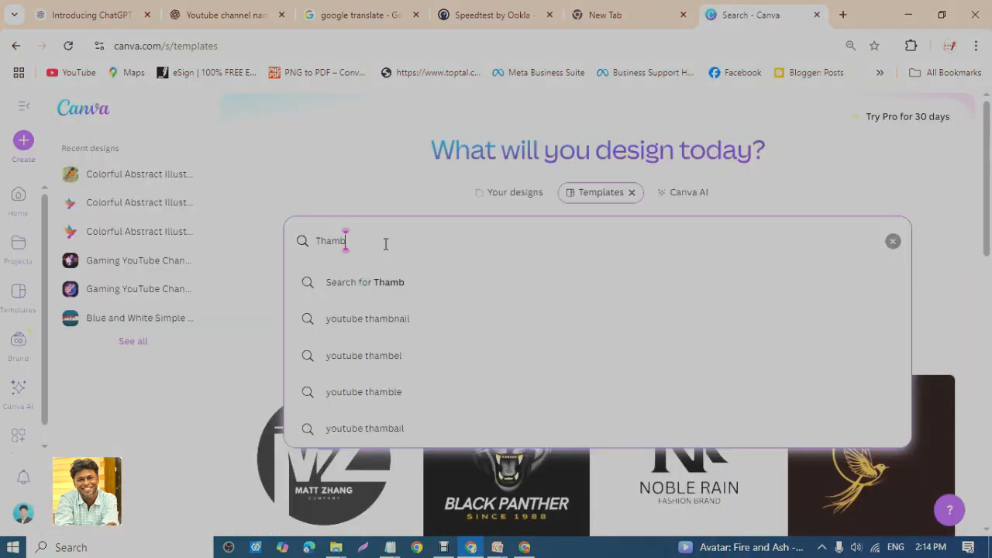
Replace the Canva template search text with Logo and run the suggested youtube logo search.
key(BackSpace)
key(BackSpace)
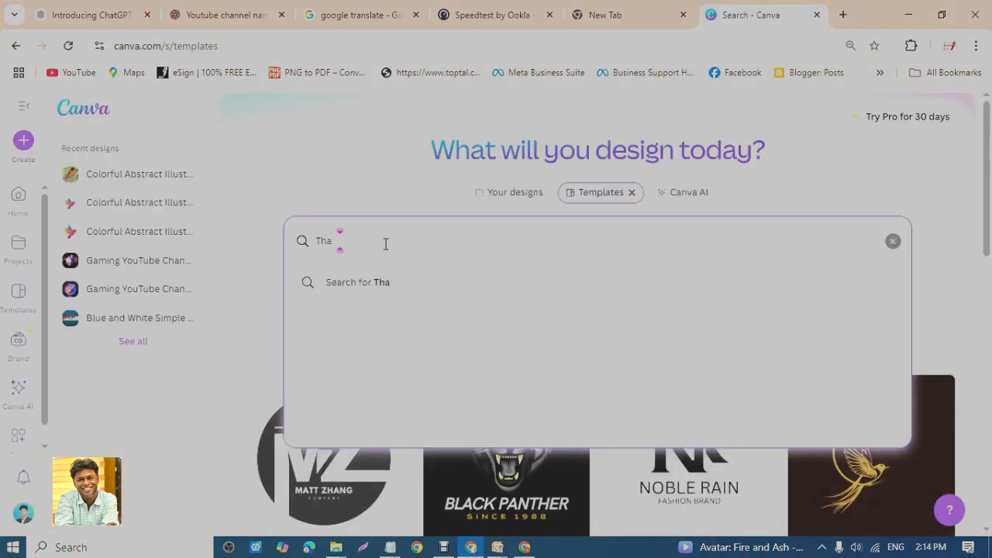
key(BackSpace)
key(BackSpace)
key(BackSpace)
text(Logo)
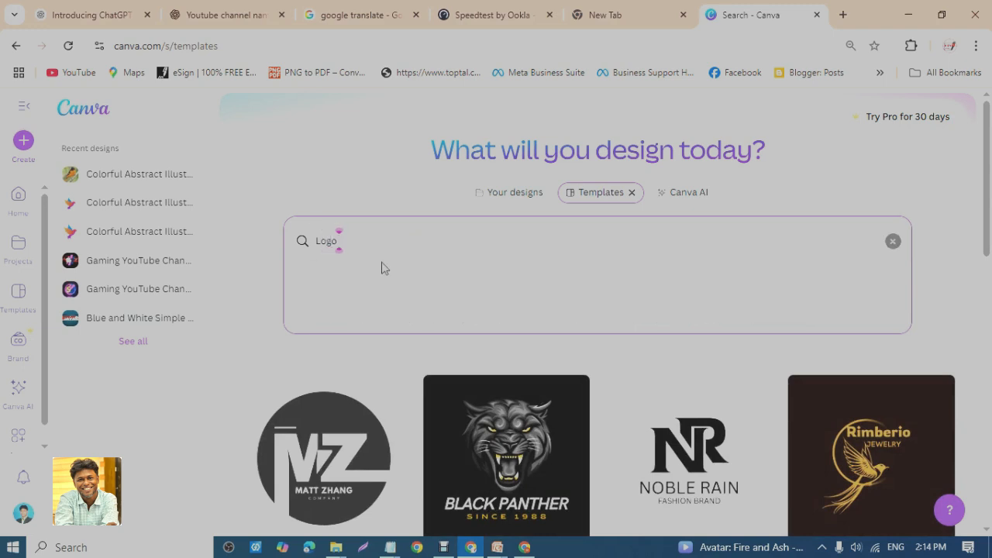
click(374, 236)
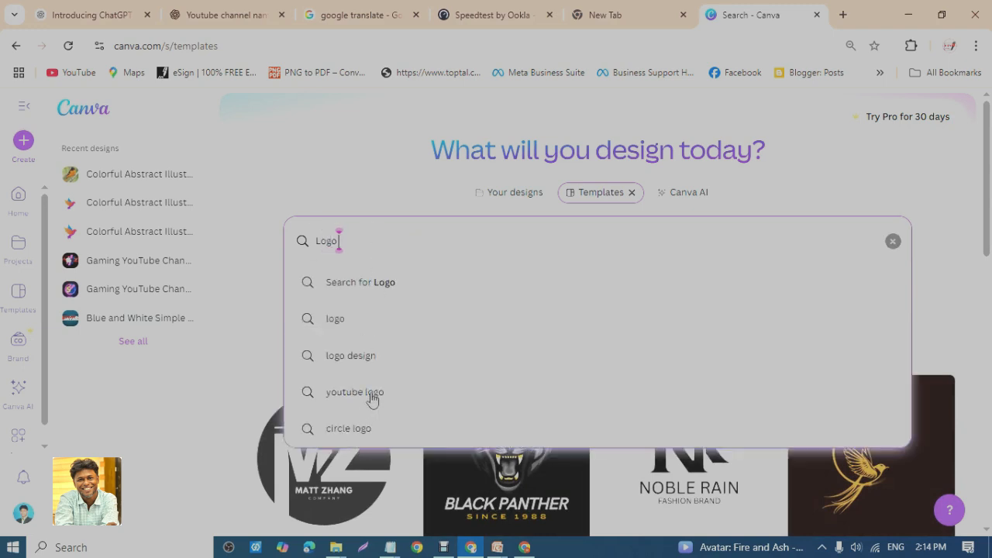
scroll(370, 399, down, 1)
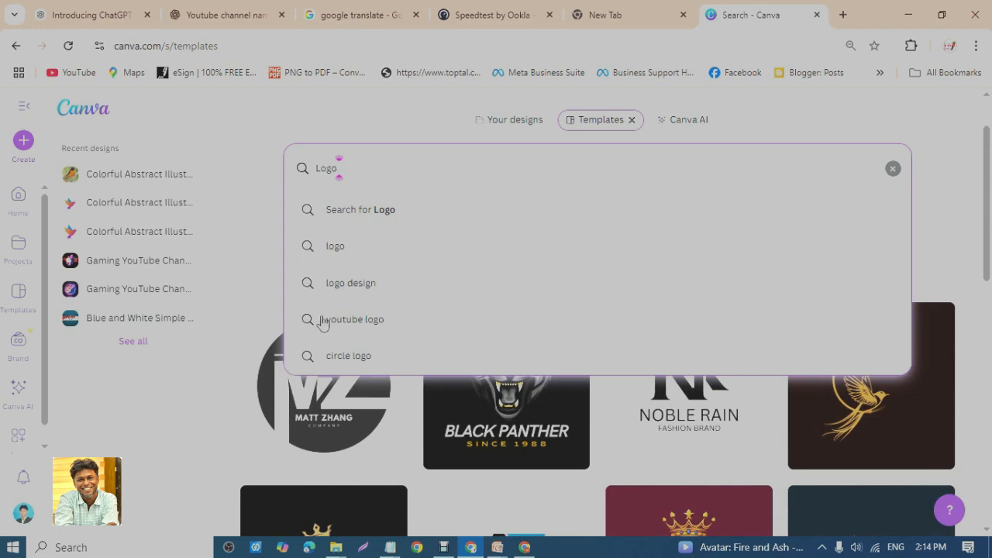
click(361, 320)
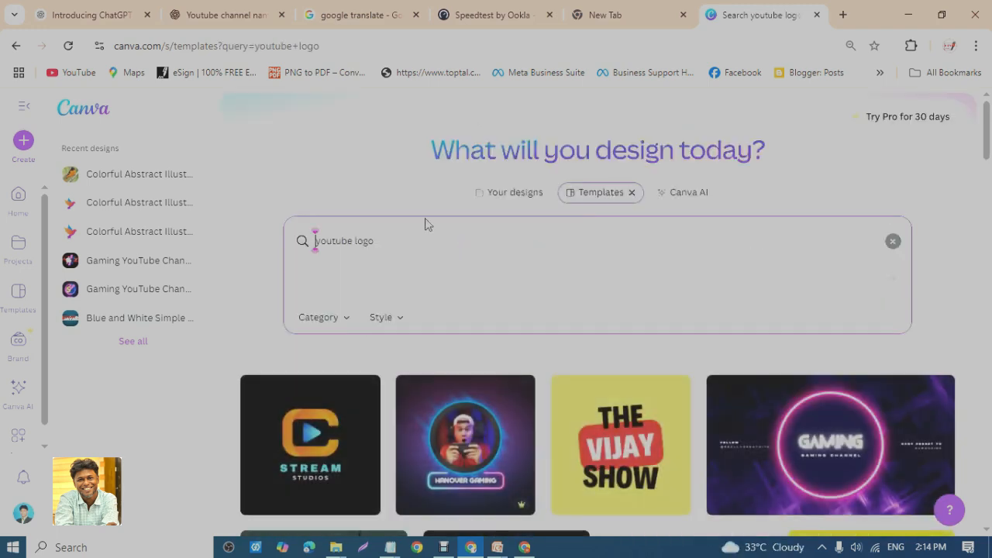
Choose the Black White Simple Initials Logo template from the results and open it for customization.
scroll(558, 365, down, 5)
scroll(559, 366, down, 1)
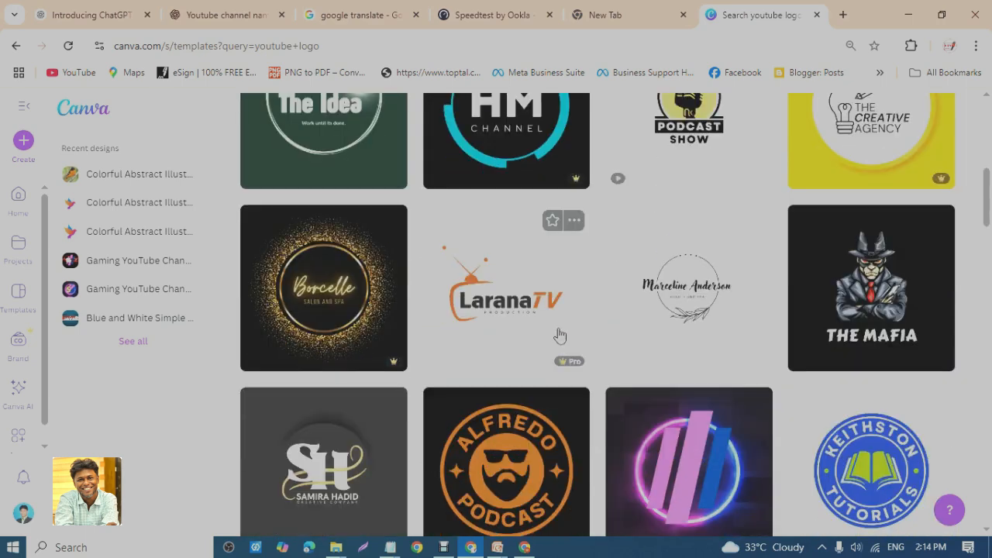
scroll(560, 335, down, 5)
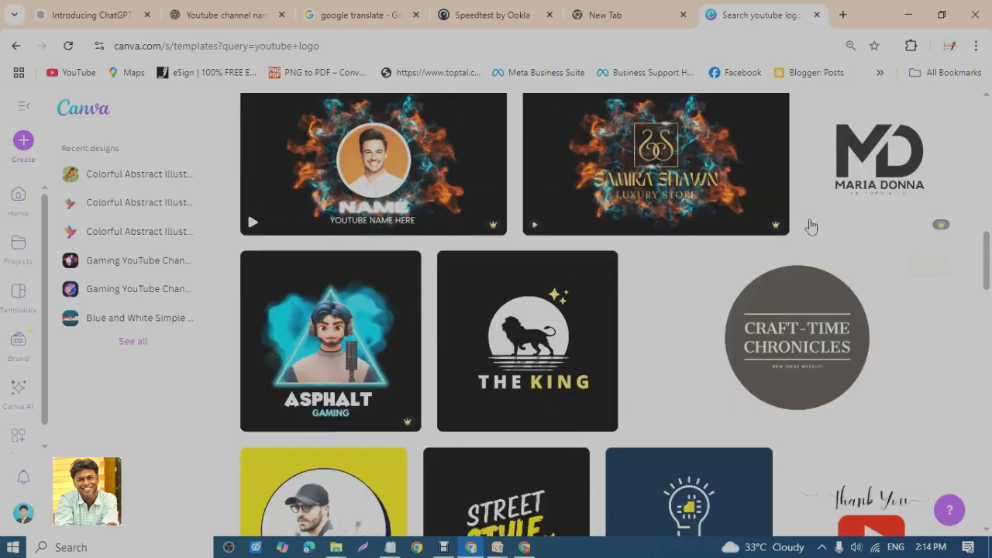
scroll(357, 334, up, 3)
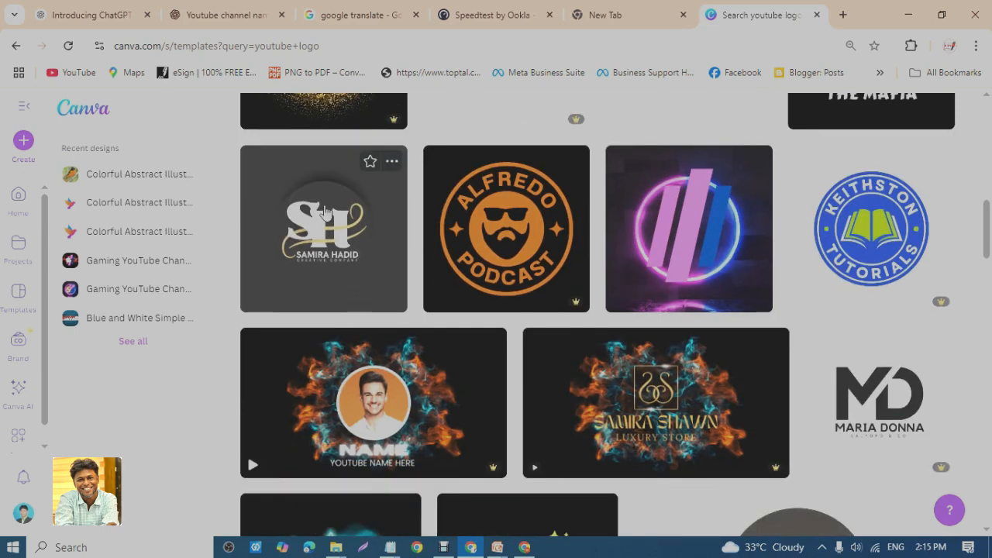
click(324, 217)
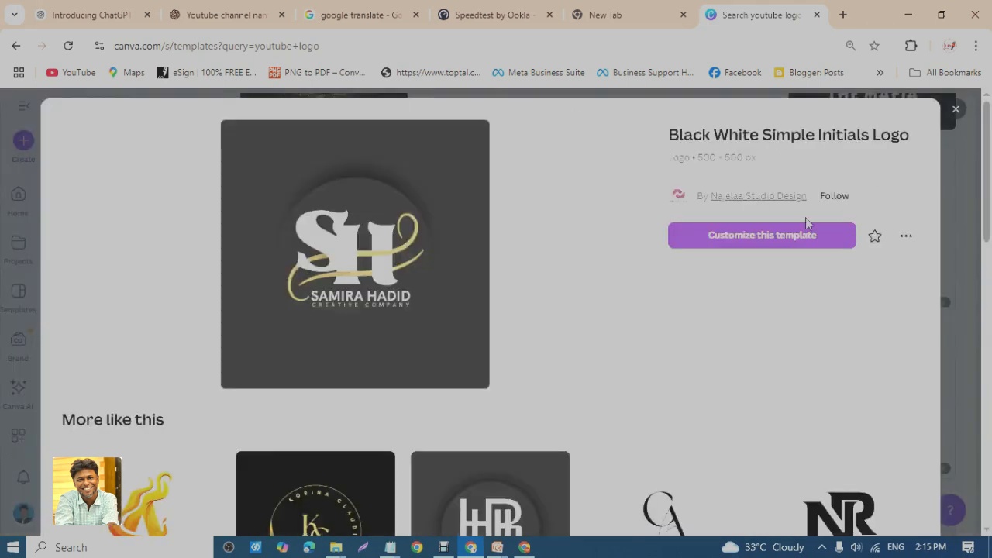
click(748, 245)
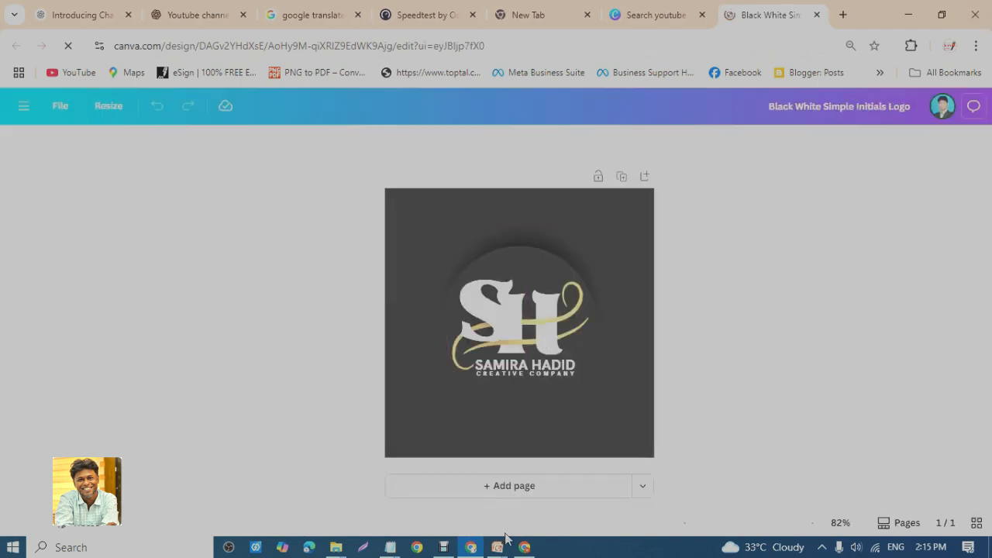
Check the channel name জীবনের গল্প in item A of the Class TEXT.txt notes, and return to the Canva design.
mouse_move(440, 549)
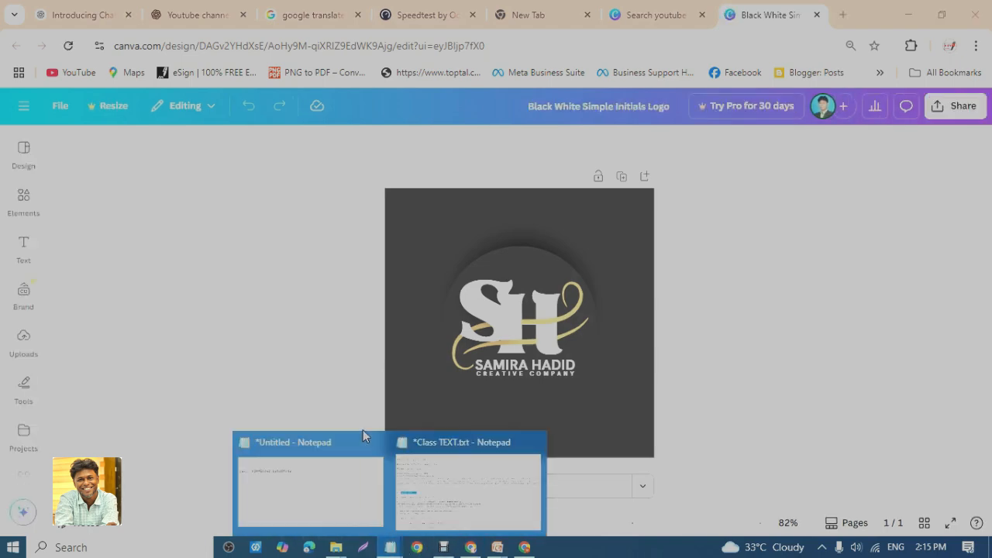
click(448, 491)
scroll(88, 260, up, 7)
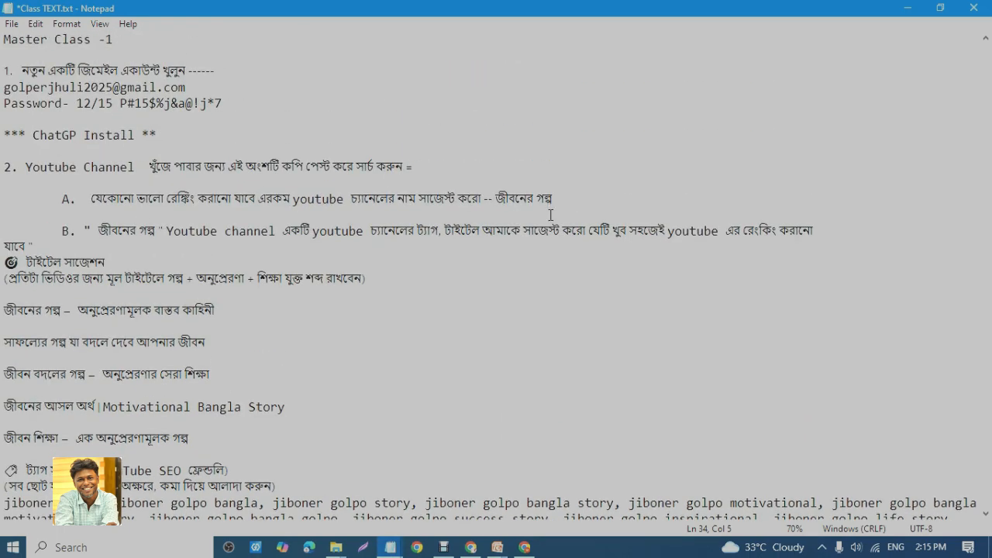
drag(495, 197, 571, 207)
click(579, 192)
click(909, 9)
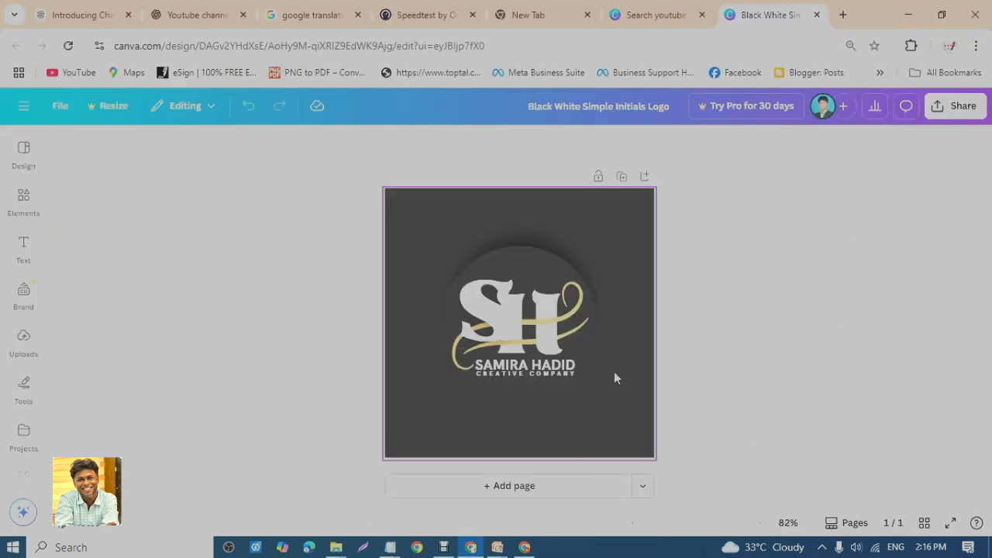
Try pulling the logo apart by moving the S, H, gold swirl, small masking shape and name text away from each other.
click(505, 307)
scroll(621, 375, up, 2)
scroll(621, 373, up, 3)
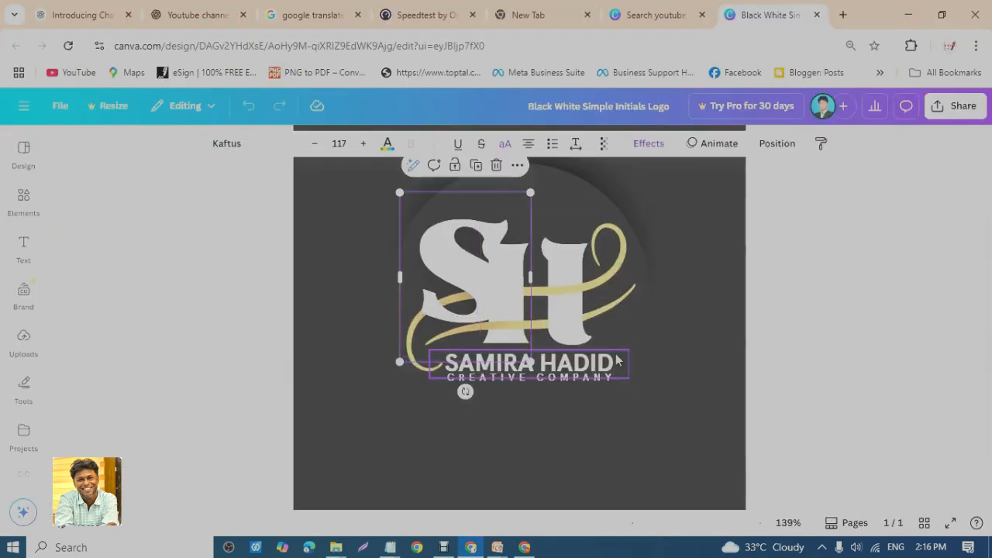
key(Return)
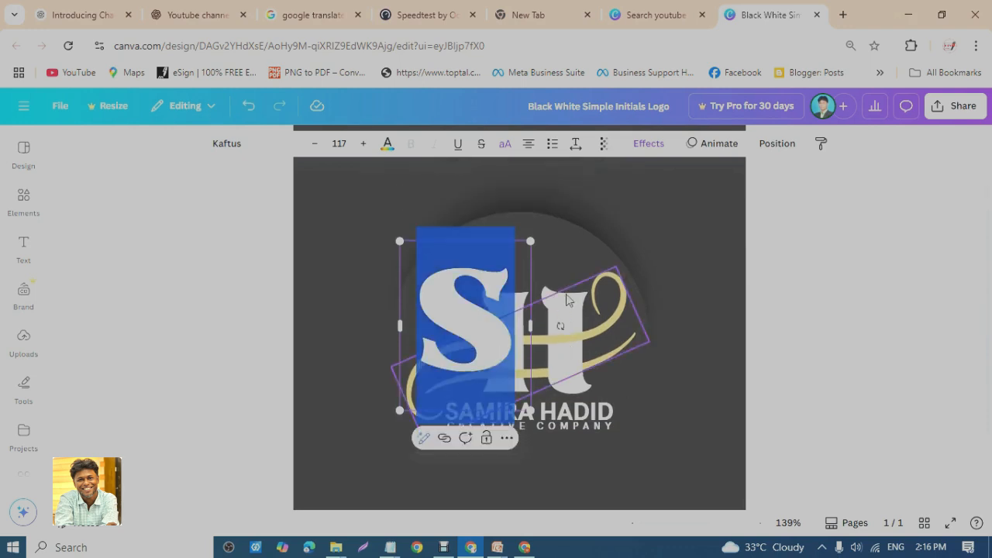
click(832, 288)
drag(493, 279, 399, 281)
drag(641, 286, 775, 225)
drag(524, 298, 502, 433)
click(505, 290)
drag(505, 290, 504, 195)
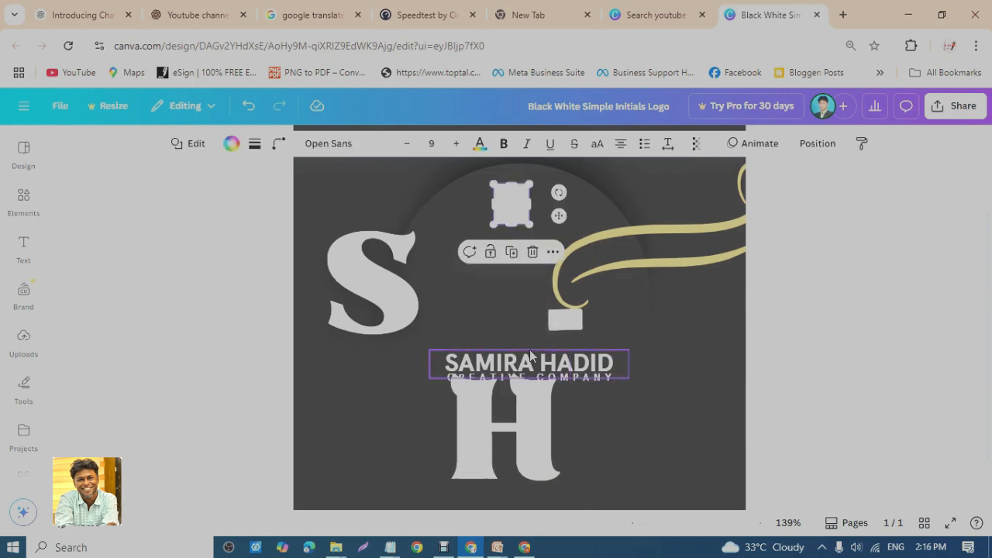
click(578, 360)
drag(578, 360, 724, 341)
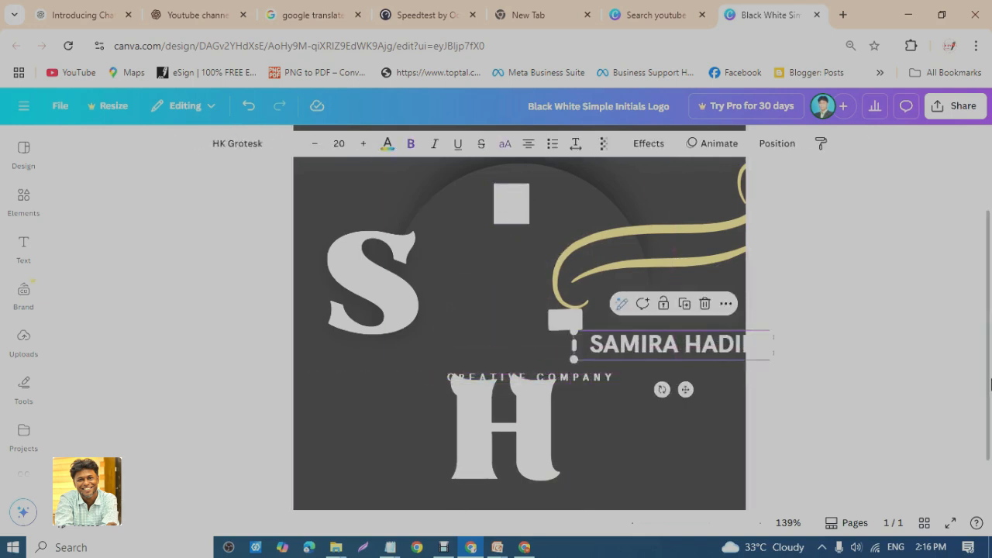
Undo all the moves of the logo's letters, swirl, masking shape and name text.
key(ctrl+z)
key(ctrl+z)
key(ctrl+z)
key(ctrl+z)
key(ctrl+z)
key(ctrl+z)
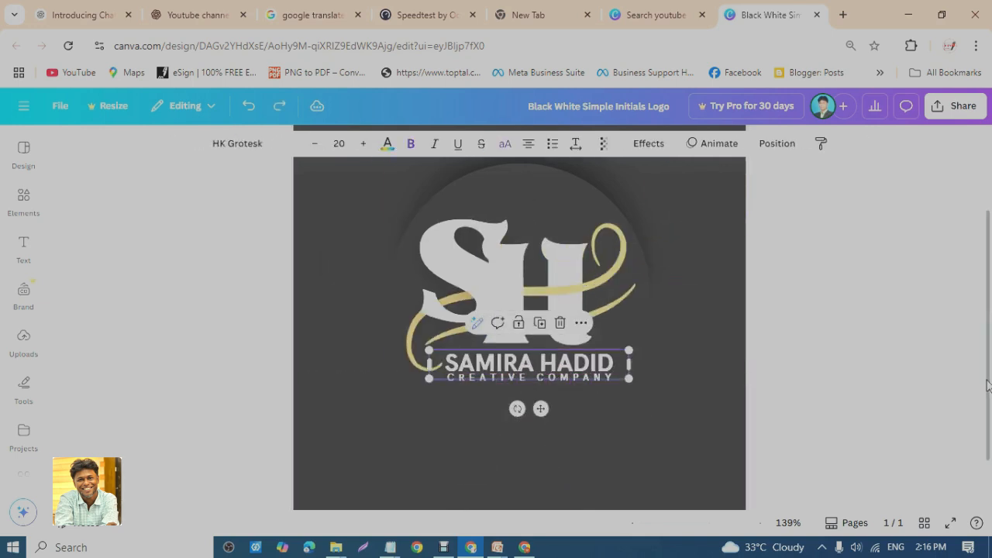
Replace the logo's initial S with J.
click(488, 262)
double_click(487, 265)
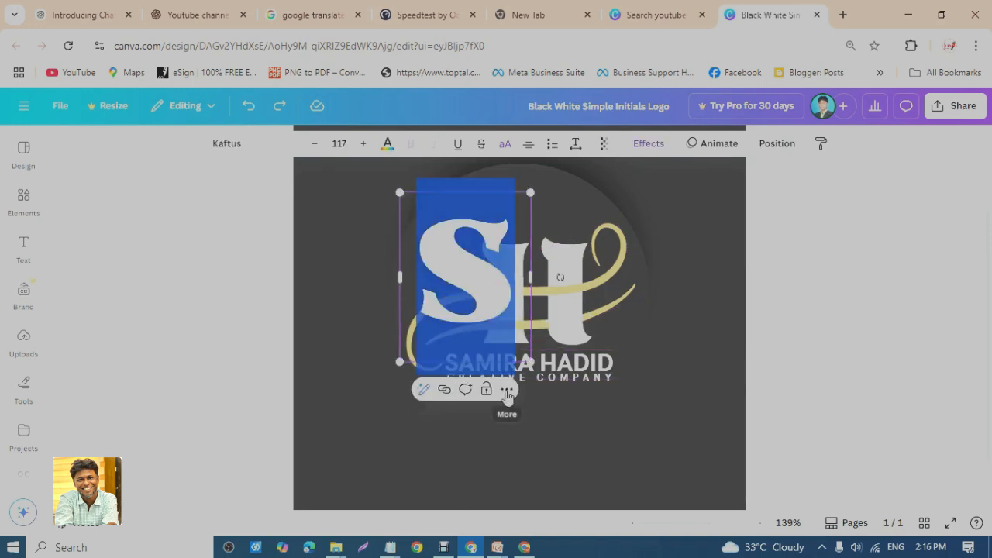
key(BackSpace)
click(764, 349)
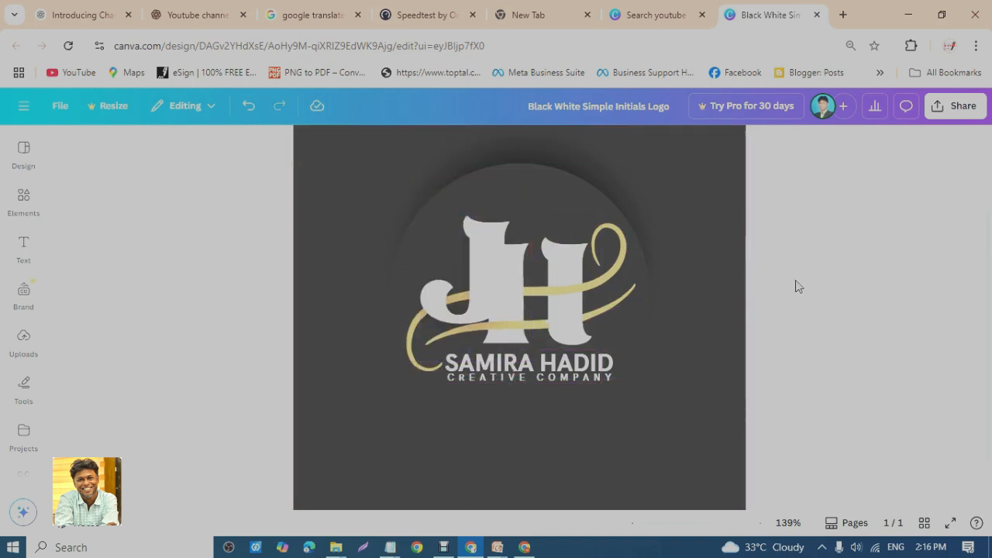
Move the H initial out of the logo towards the artboard's right edge and replace it with G.
click(583, 306)
click(578, 339)
click(641, 319)
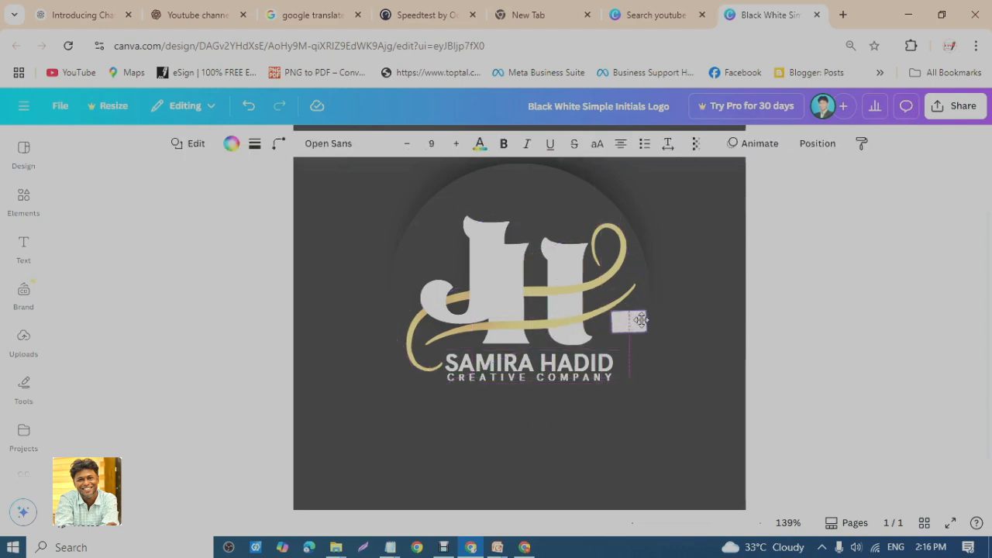
click(570, 245)
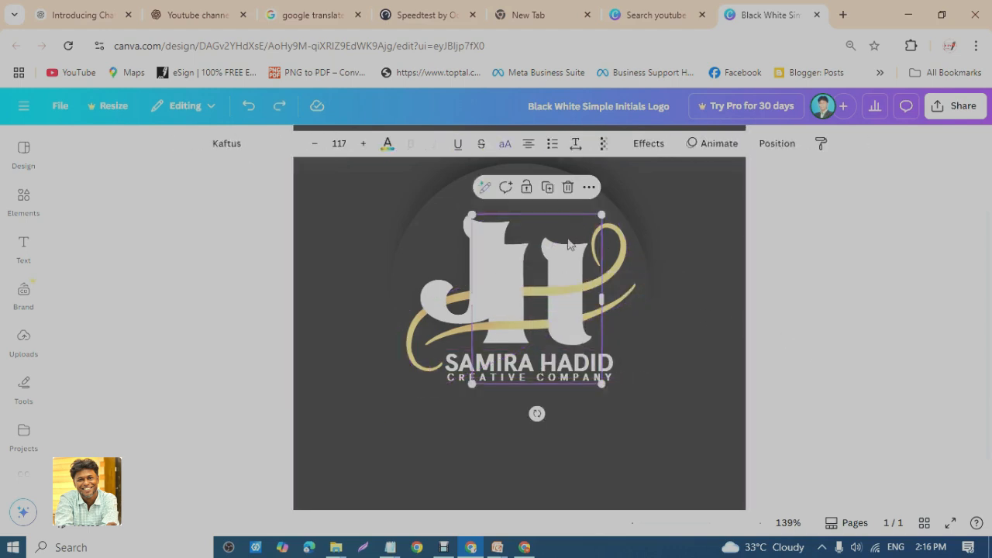
drag(570, 245, 700, 178)
double_click(704, 262)
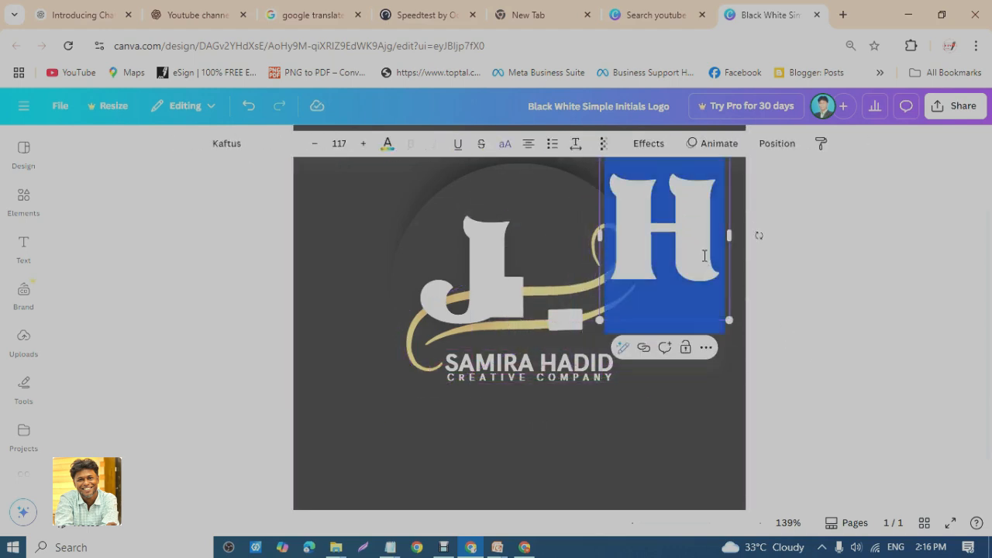
text(G)
click(897, 369)
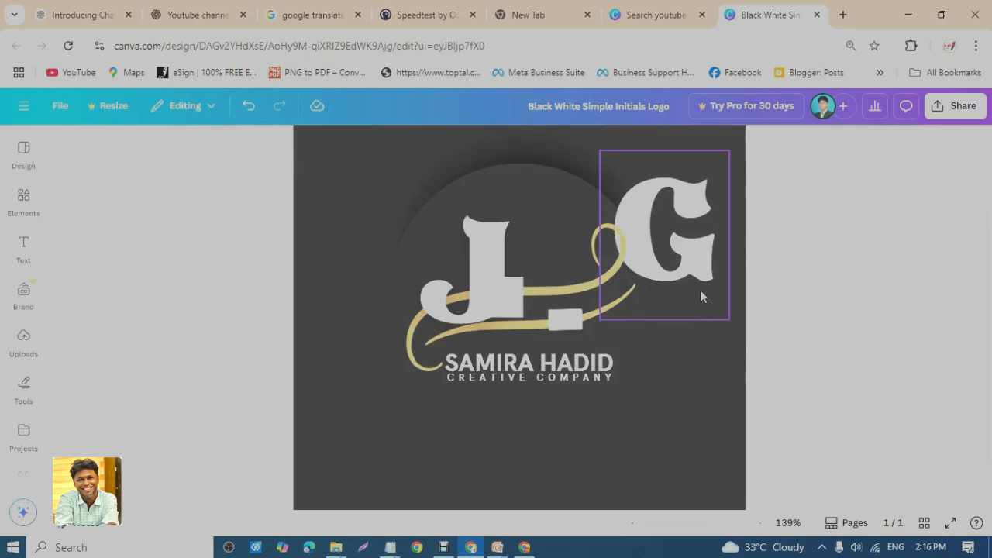
drag(686, 246, 722, 289)
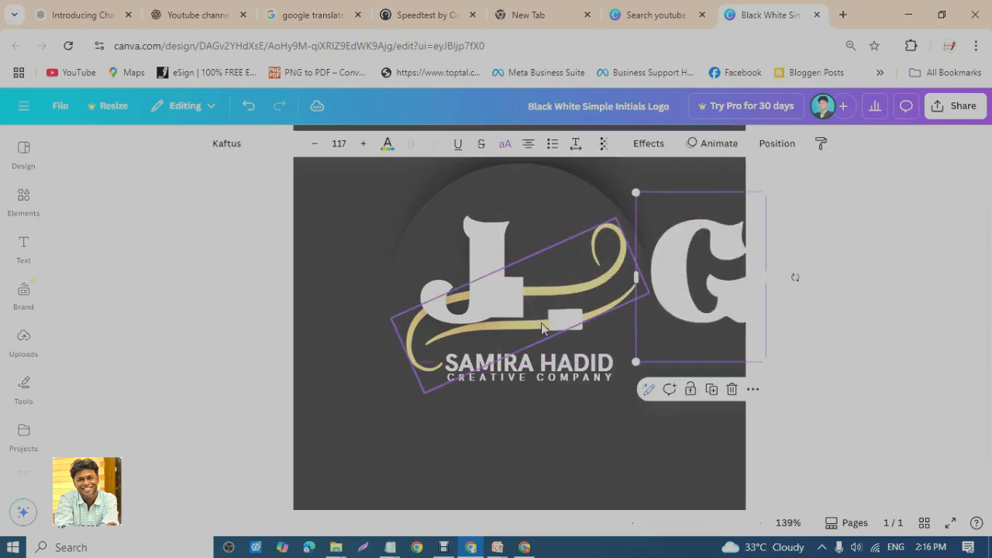
Delete the small white masking shapes around the initials and bring the J and G together over the gold swirl.
click(563, 322)
key(Delete)
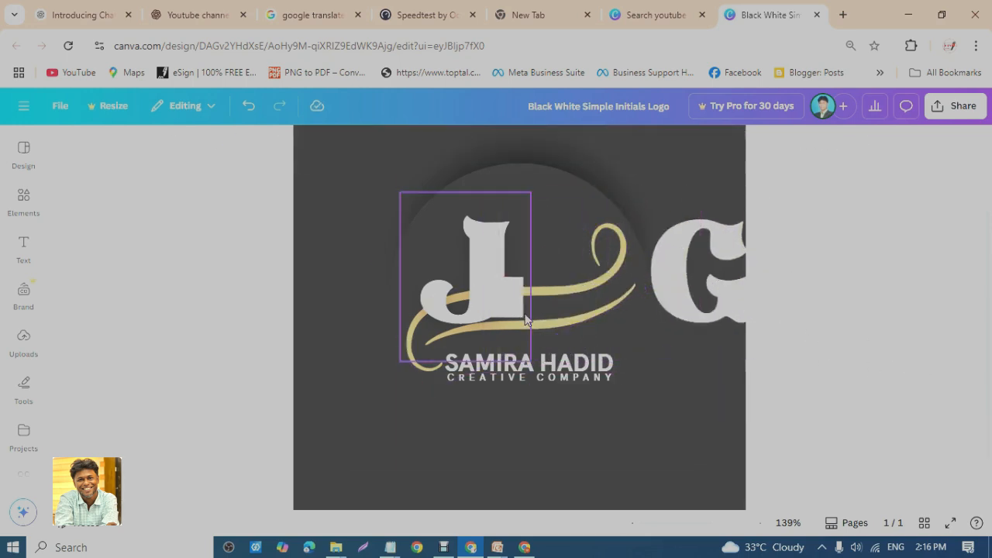
click(518, 308)
click(485, 290)
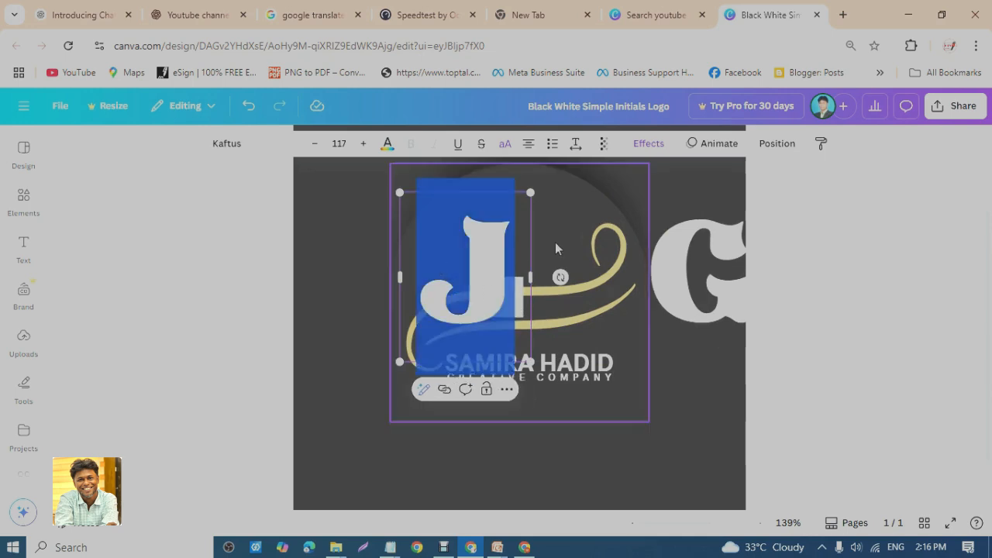
drag(522, 252, 498, 282)
click(911, 324)
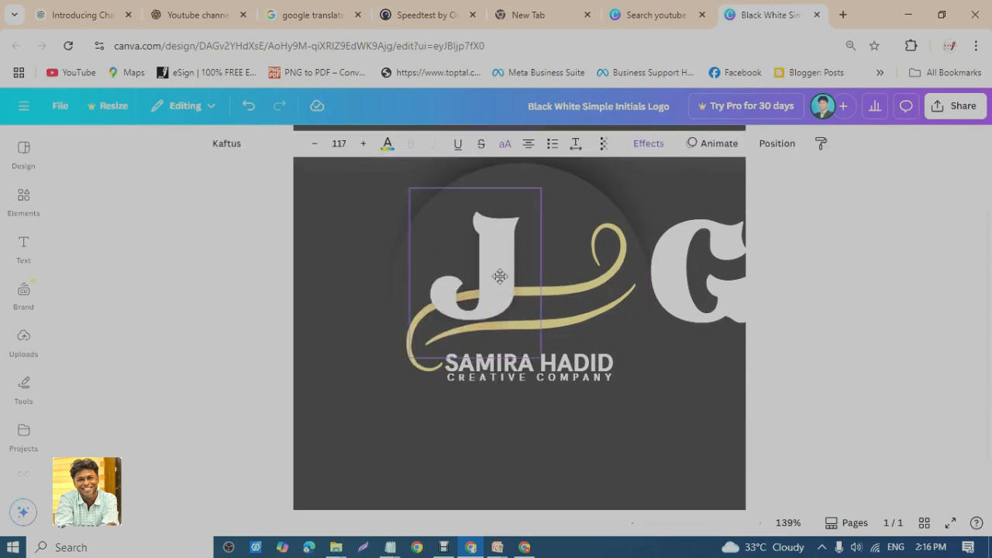
drag(711, 317, 575, 318)
click(763, 334)
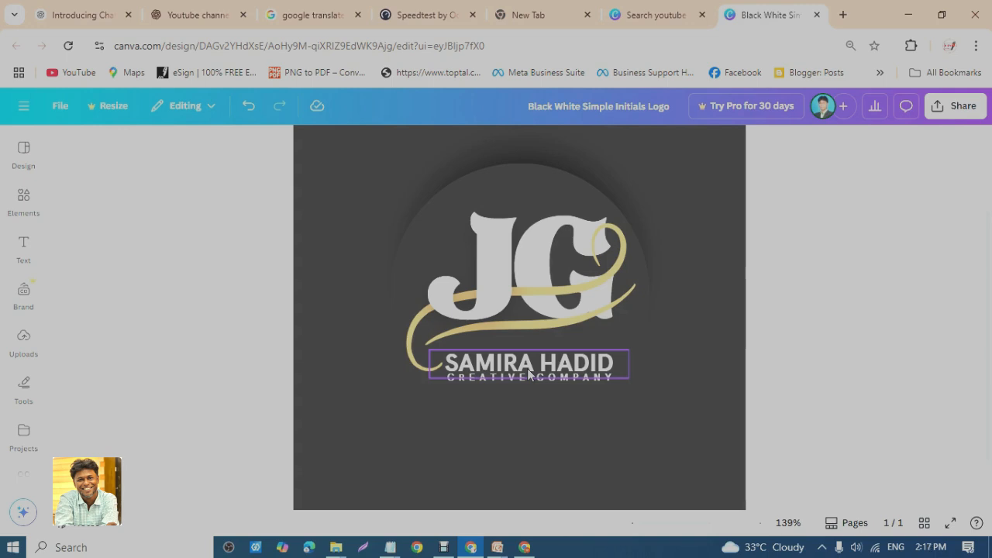
Try deleting the artboard's dark grey background twice, undoing the deletion each time.
click(680, 294)
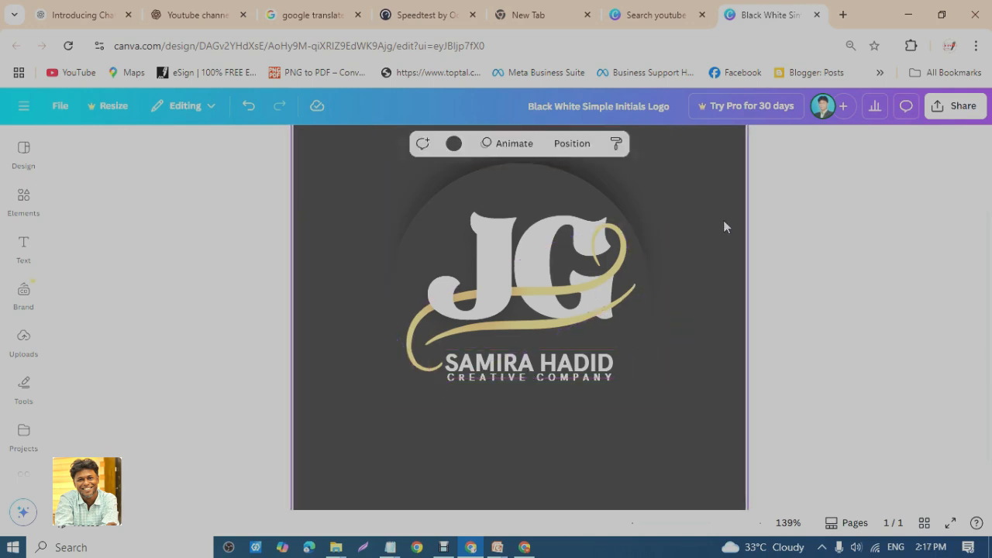
key(Delete)
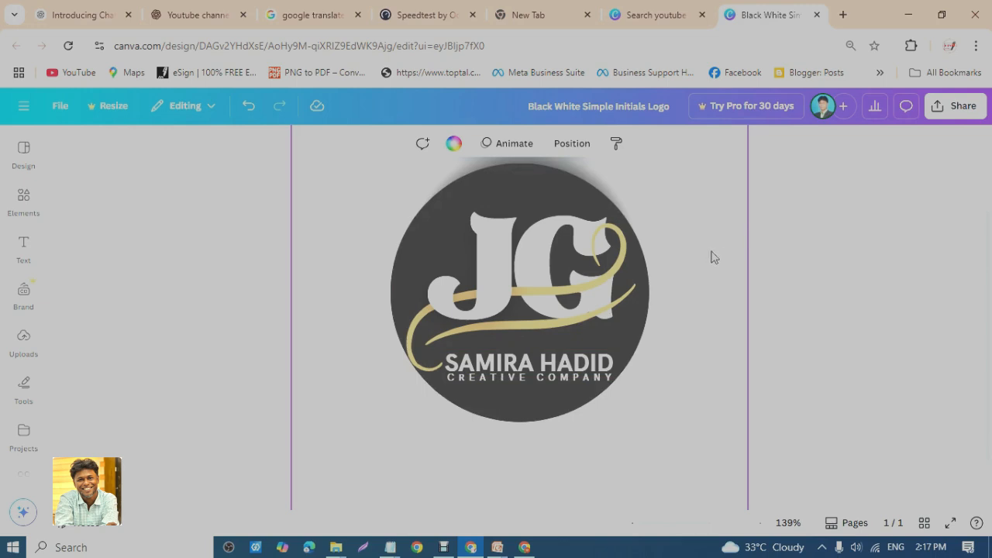
key(ctrl+z)
scroll(690, 292, up, 2)
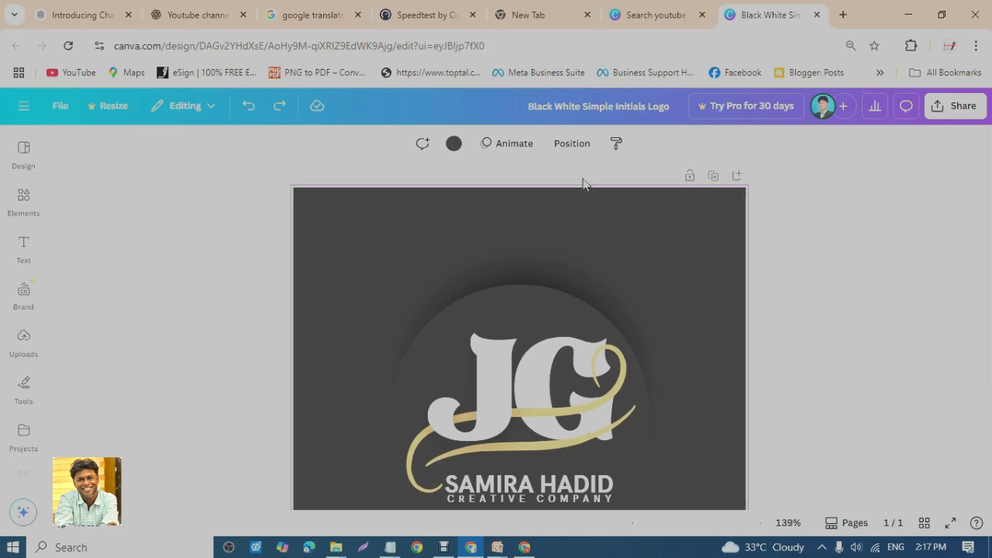
key(Delete)
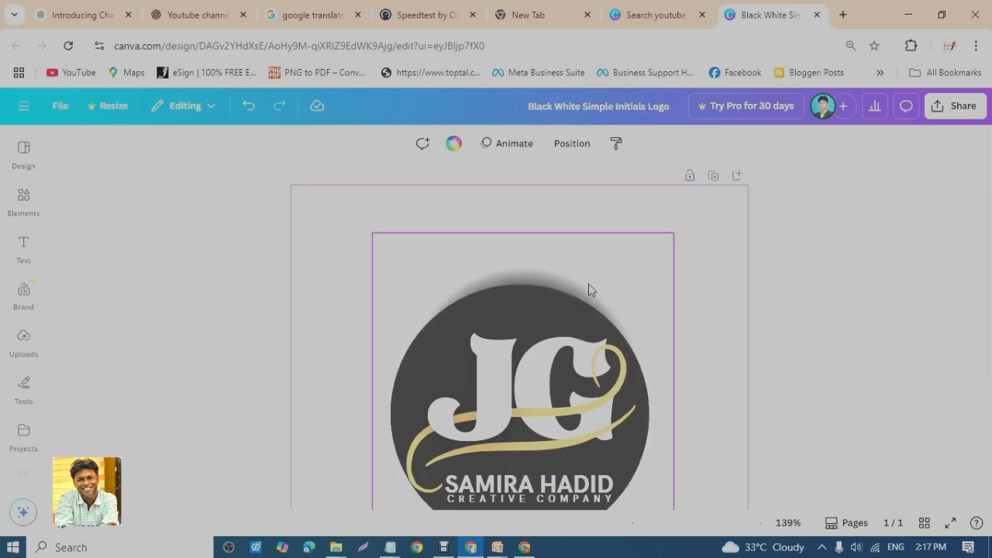
key(ctrl+z)
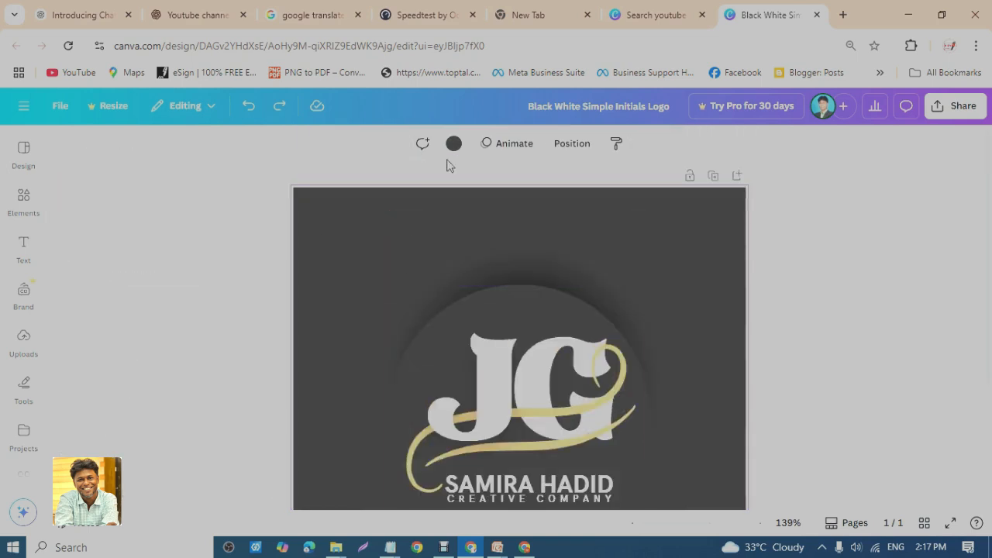
Change the artboard's background colour to violet, trying out white, yellow, green and blue first.
click(454, 144)
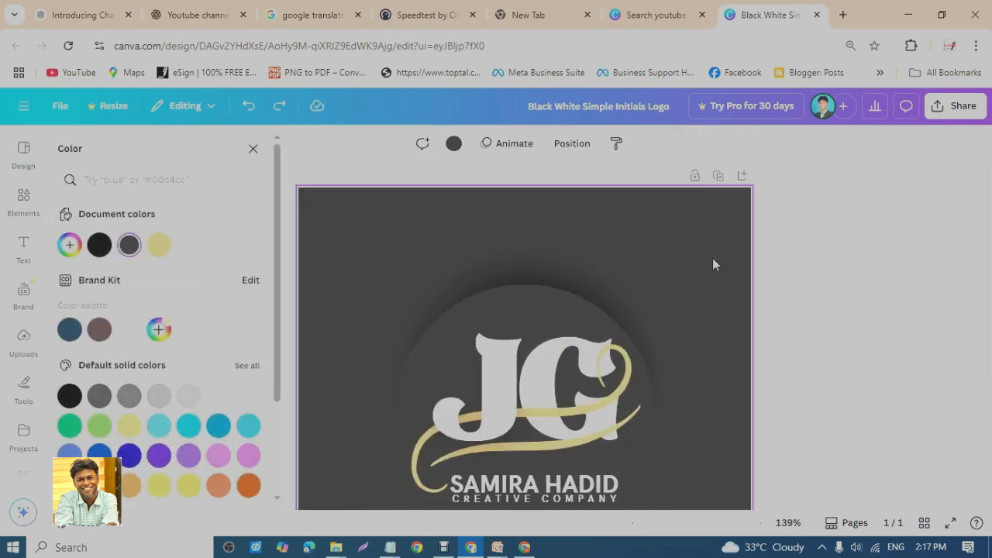
click(454, 145)
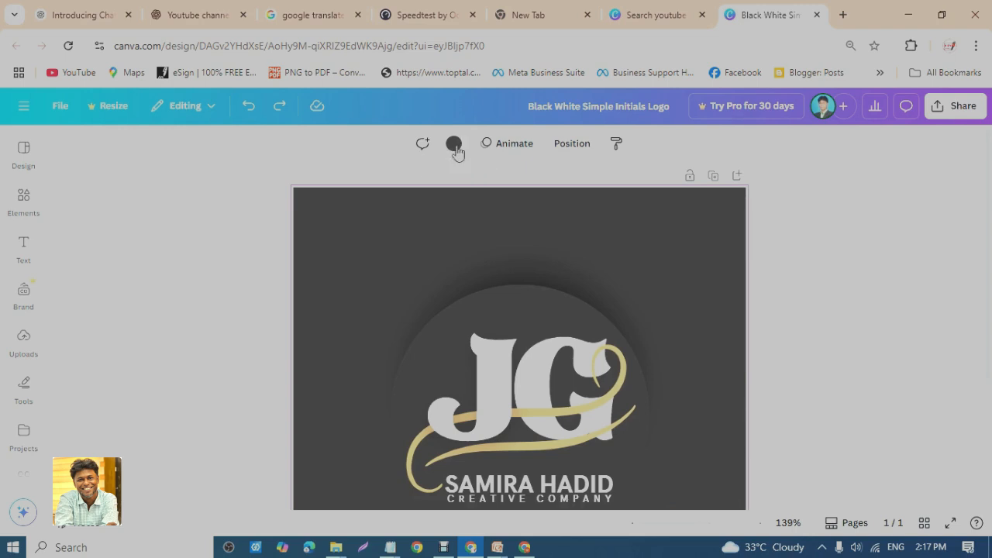
click(456, 150)
click(456, 150)
click(456, 149)
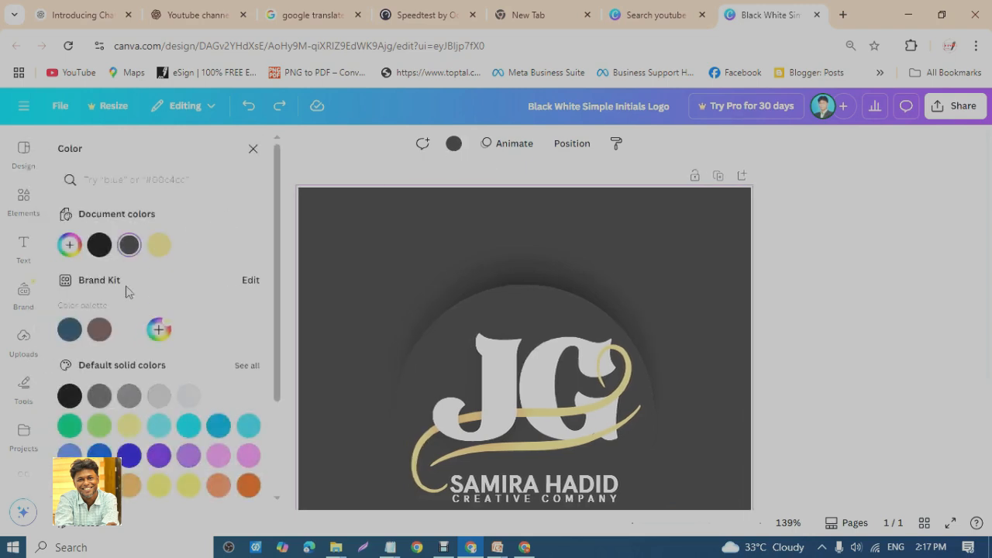
click(135, 333)
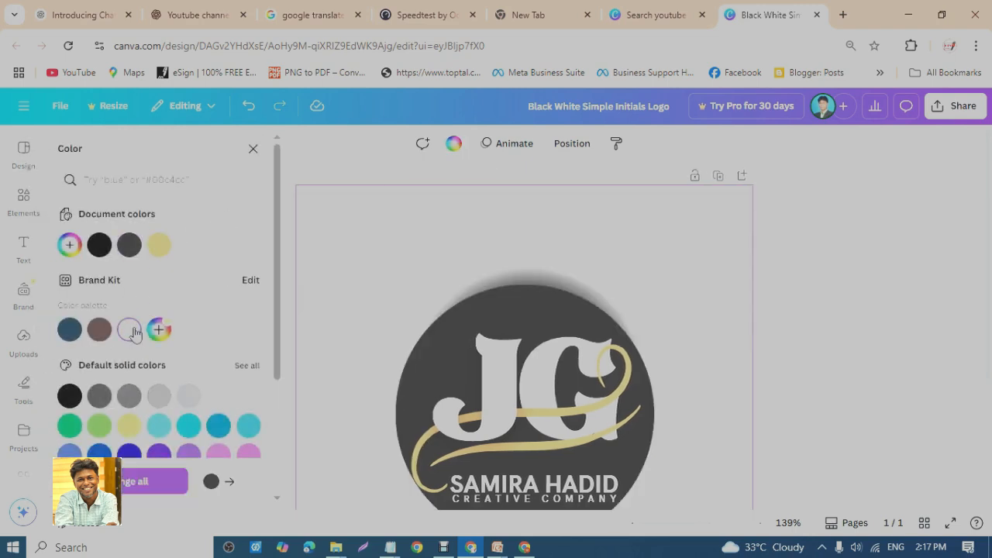
scroll(132, 333, down, 3)
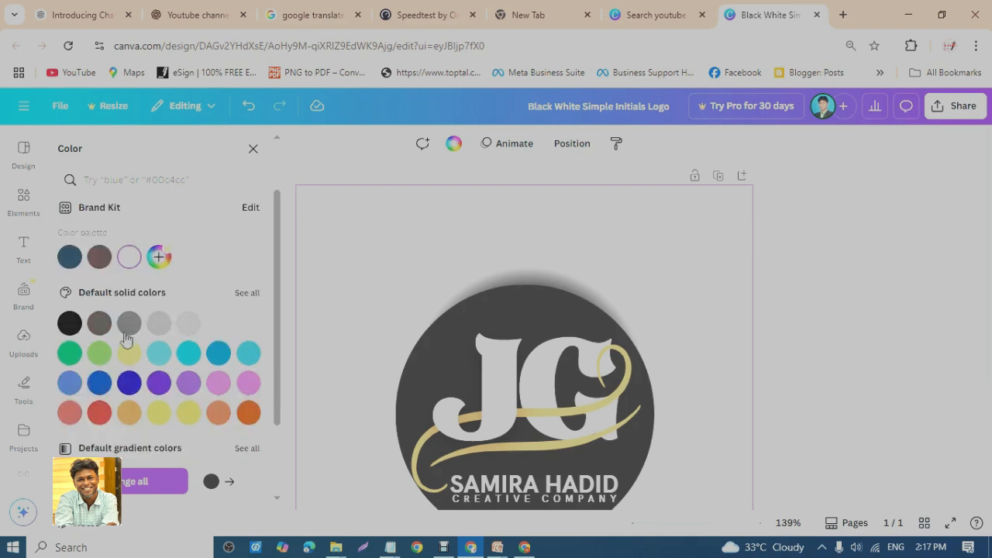
click(122, 308)
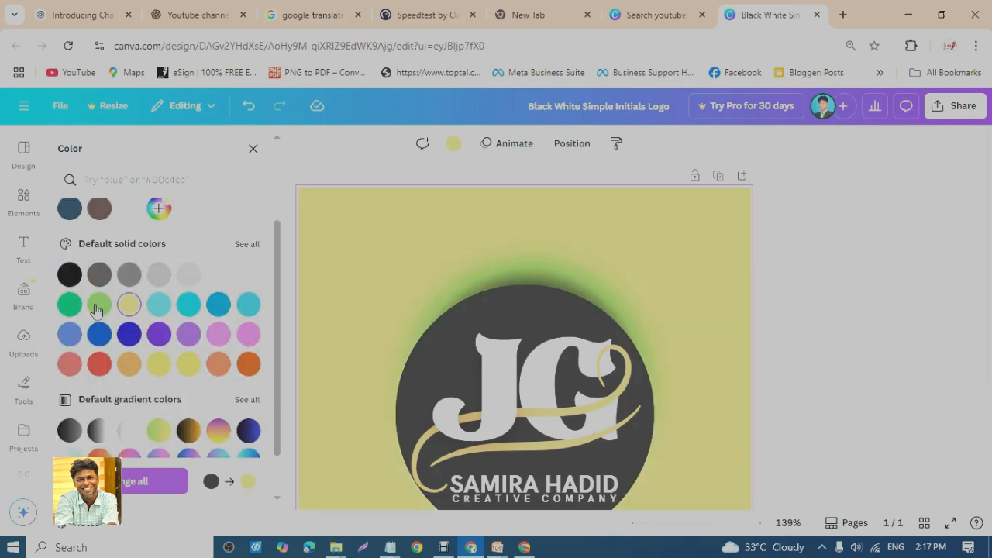
click(100, 304)
click(99, 335)
click(130, 335)
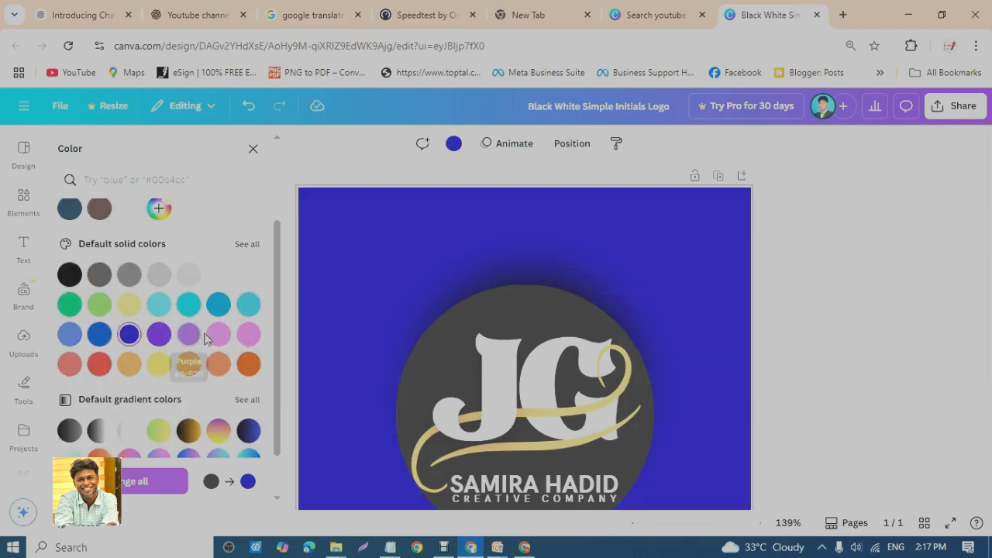
click(160, 335)
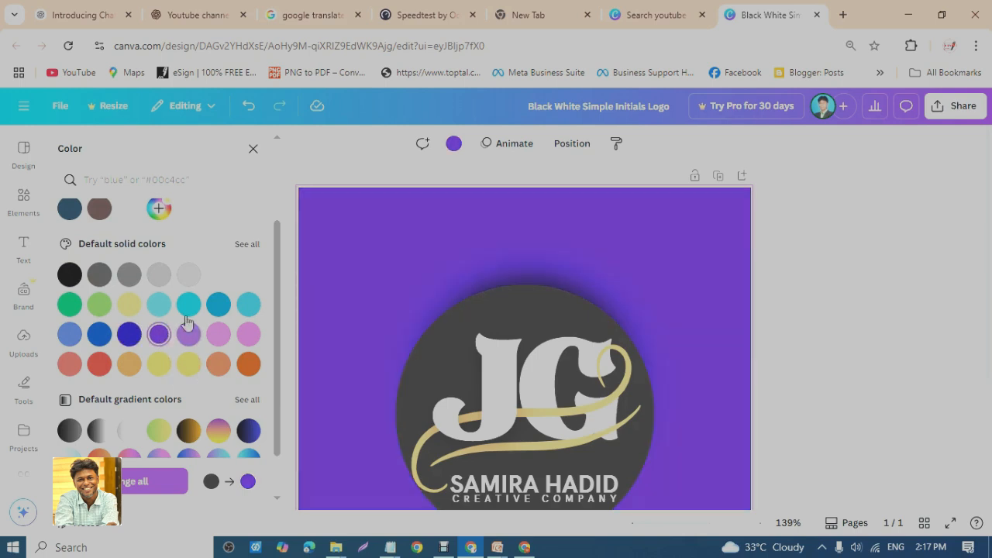
click(899, 332)
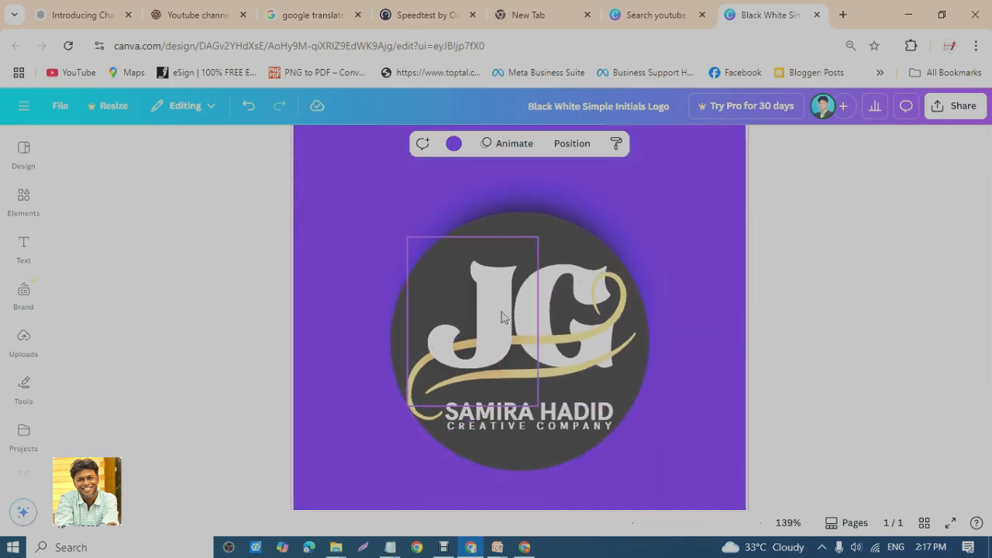
Recolour the J initial dark orange and apply that colour to all the logo's matching white text.
click(501, 317)
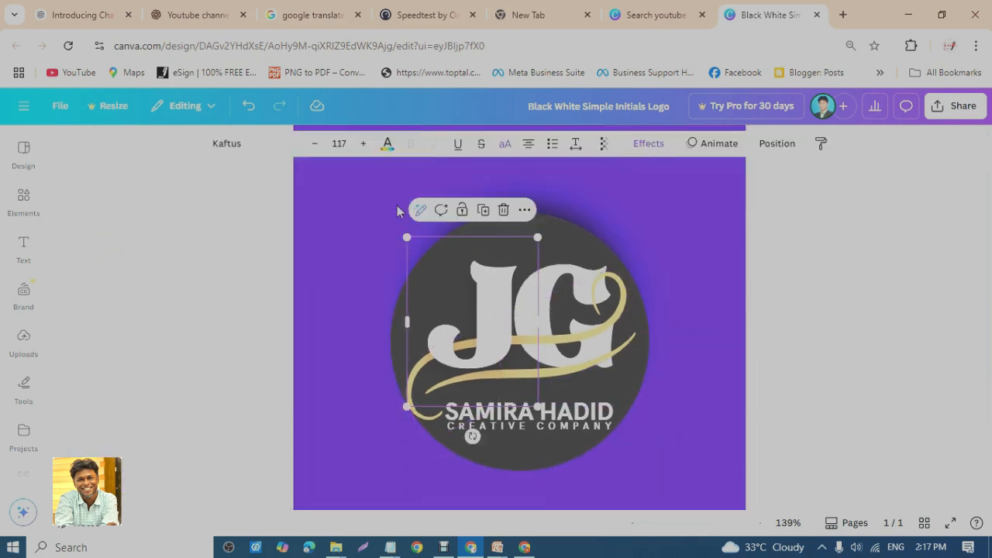
click(387, 143)
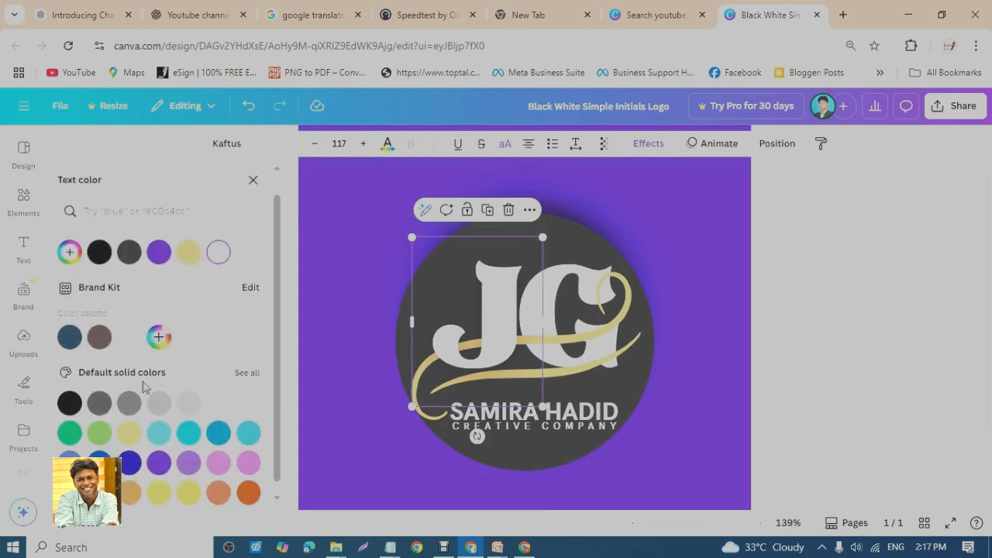
click(130, 480)
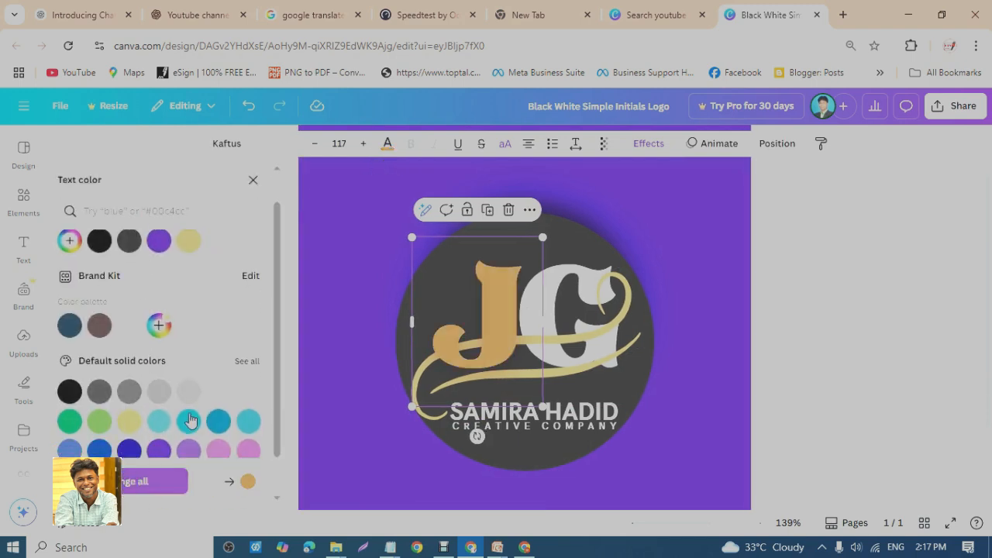
click(188, 421)
scroll(201, 426, down, 1)
click(219, 434)
click(248, 434)
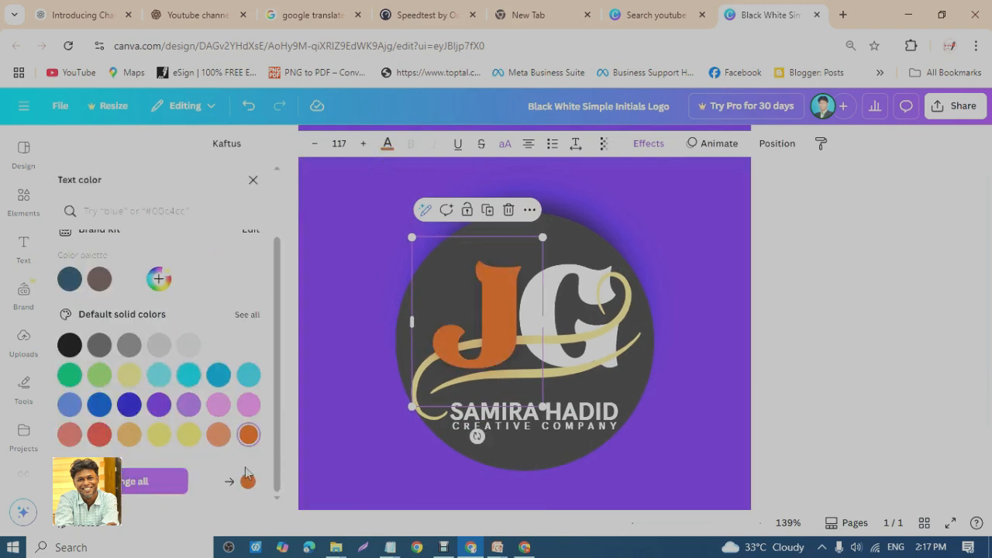
click(147, 481)
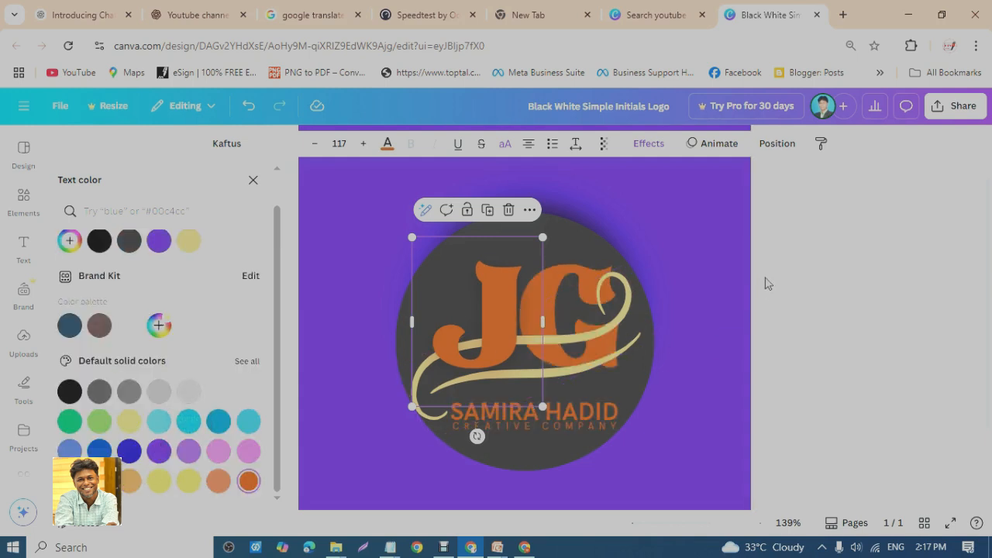
Recolour only the J initial green, trying out grey and white first.
scroll(208, 499, up, 1)
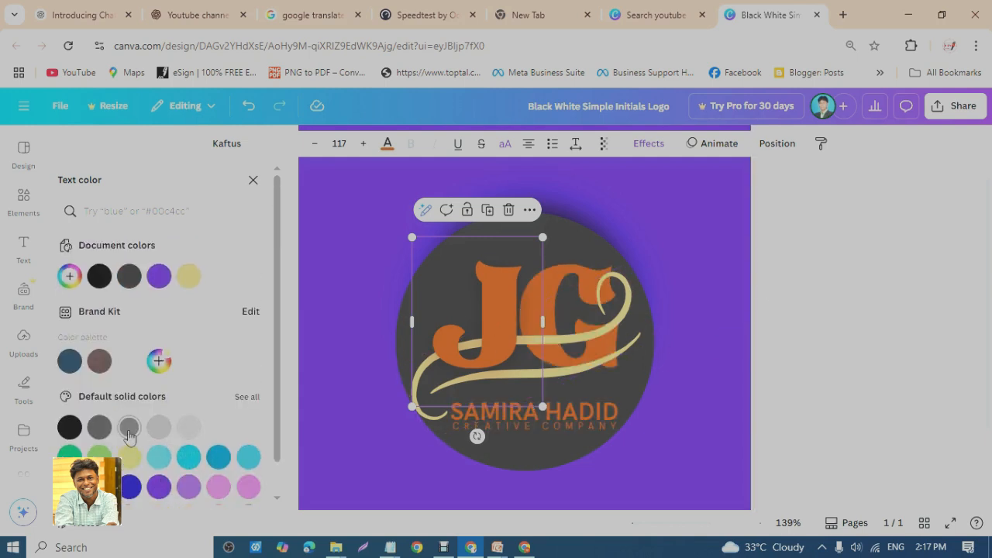
click(128, 429)
click(217, 429)
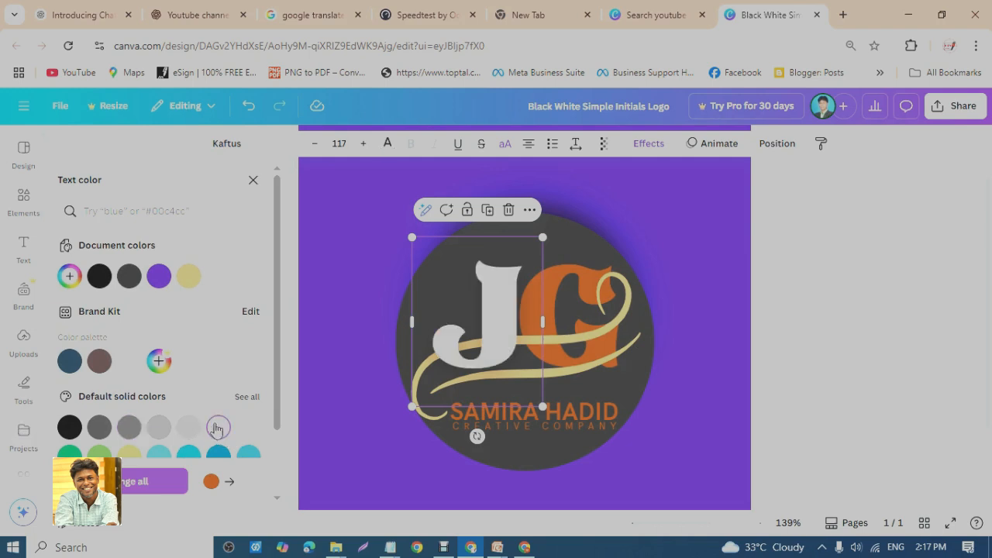
scroll(224, 429, down, 2)
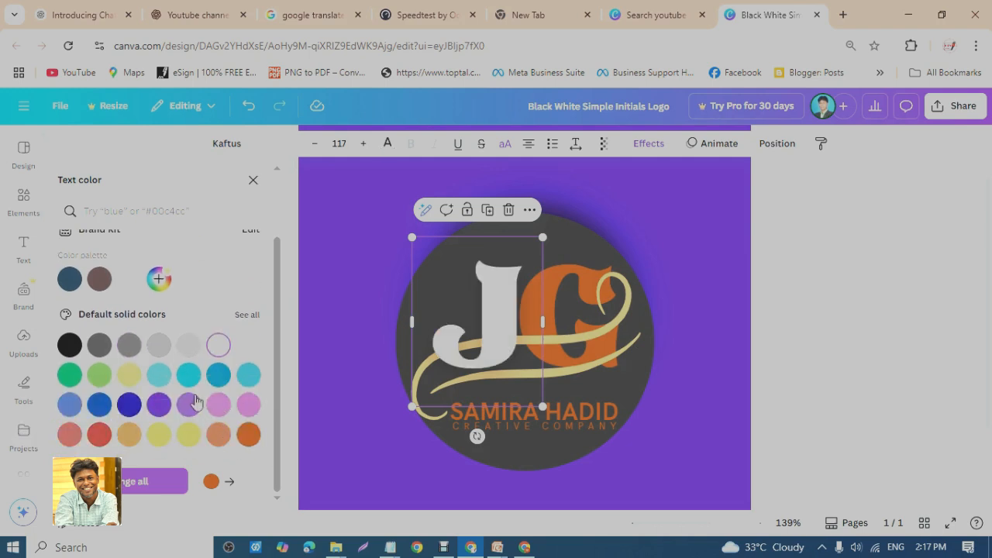
click(69, 375)
key(Escape)
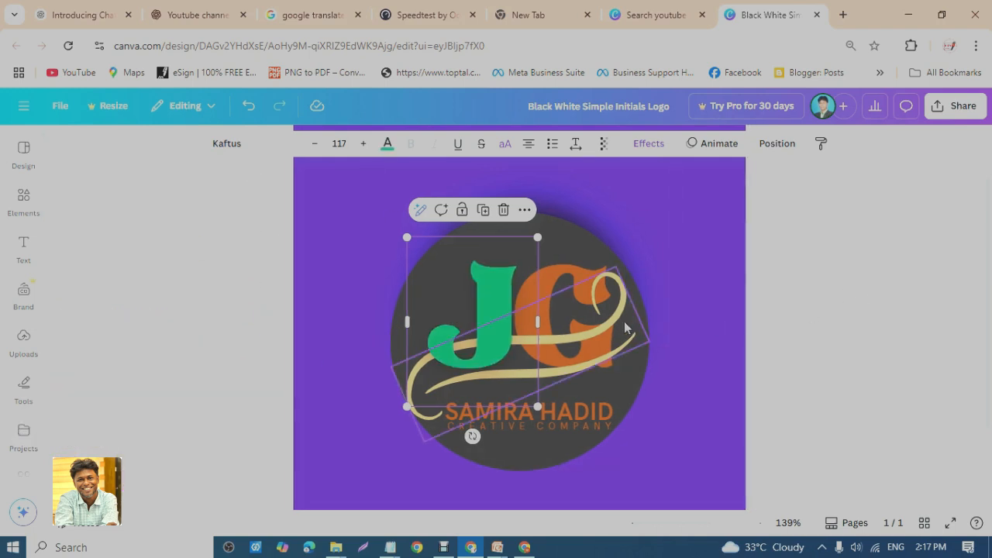
Move the yellow swirl up above the initials and recolour it with the same green as the J.
drag(624, 321, 591, 205)
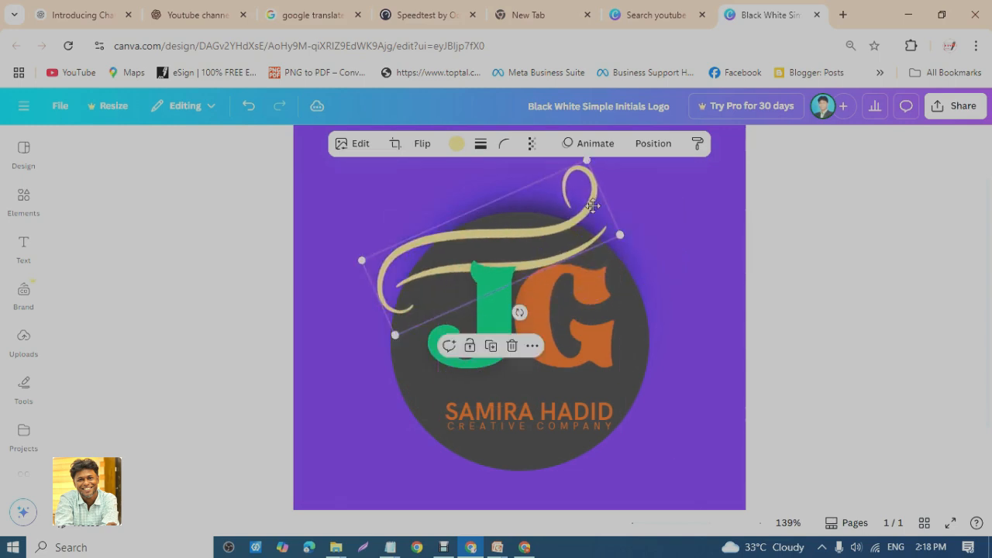
click(457, 144)
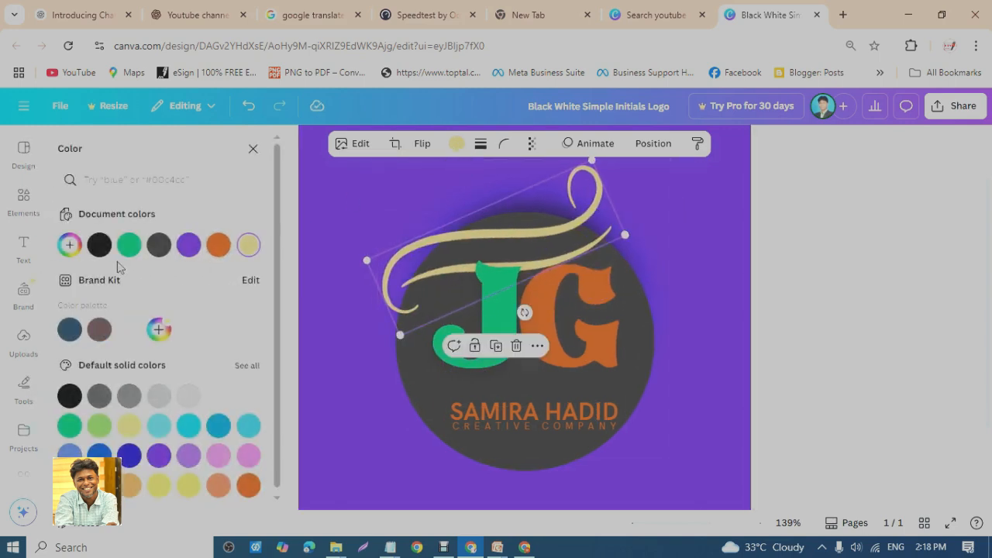
click(123, 252)
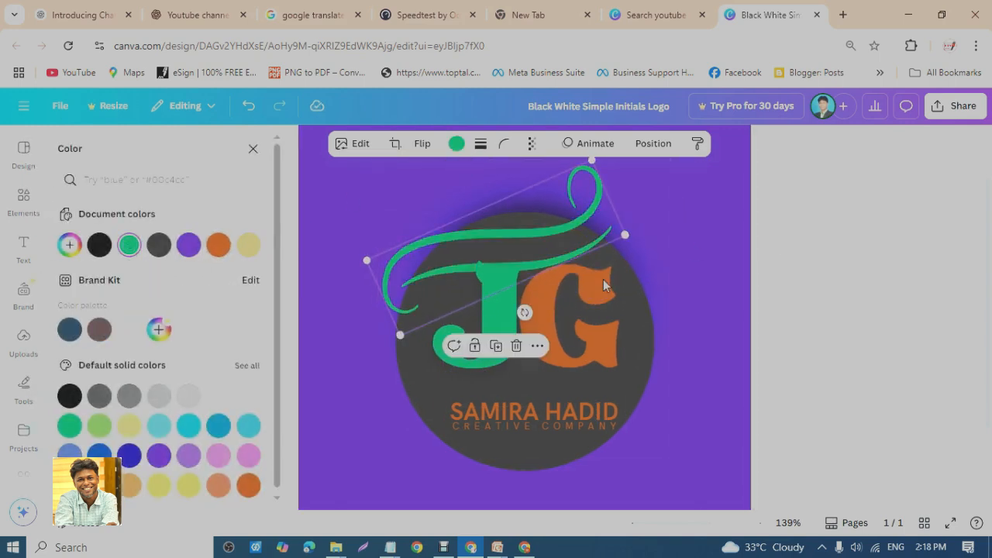
click(158, 330)
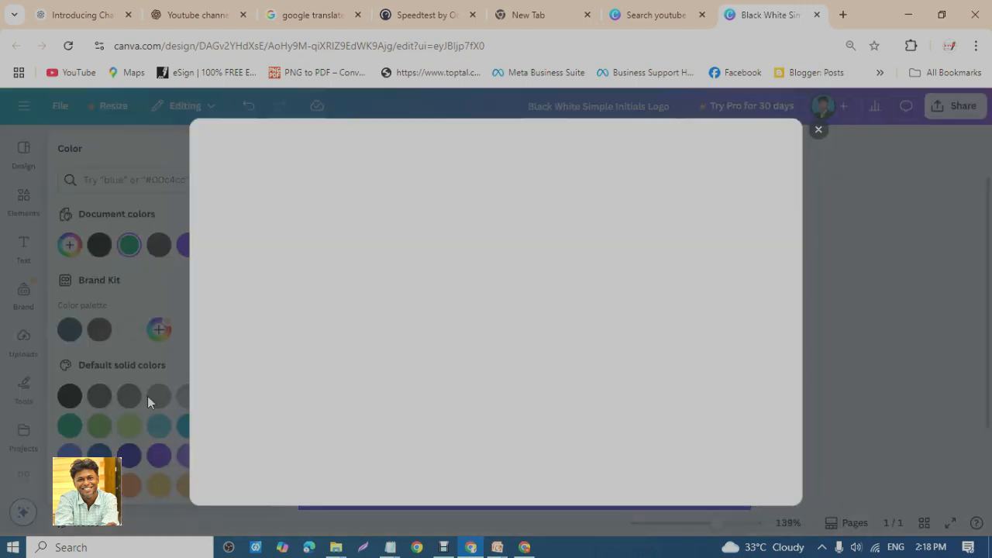
click(818, 129)
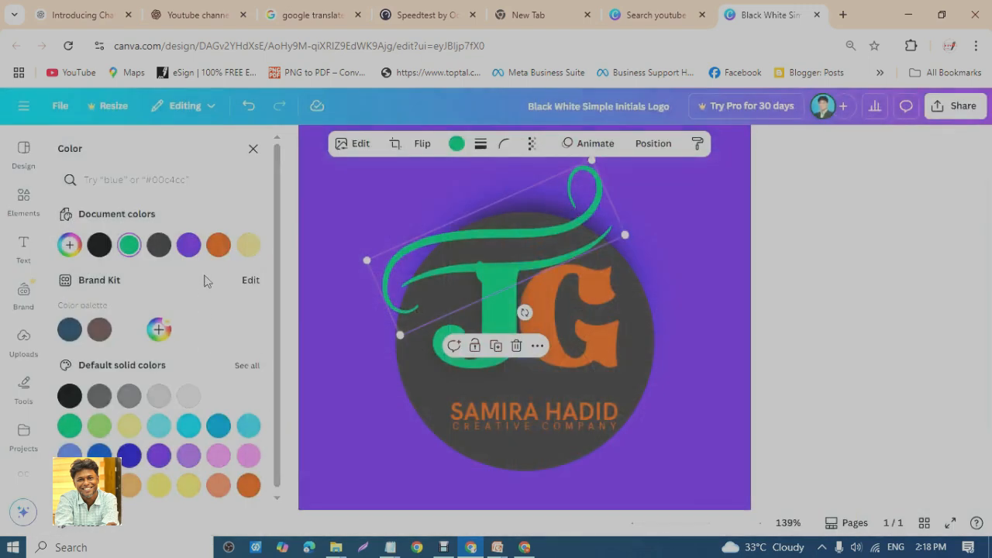
Move the green swirl back down across the lower part of the J and G initials.
click(650, 347)
click(690, 289)
drag(700, 303, 724, 390)
scroll(838, 397, down, 2)
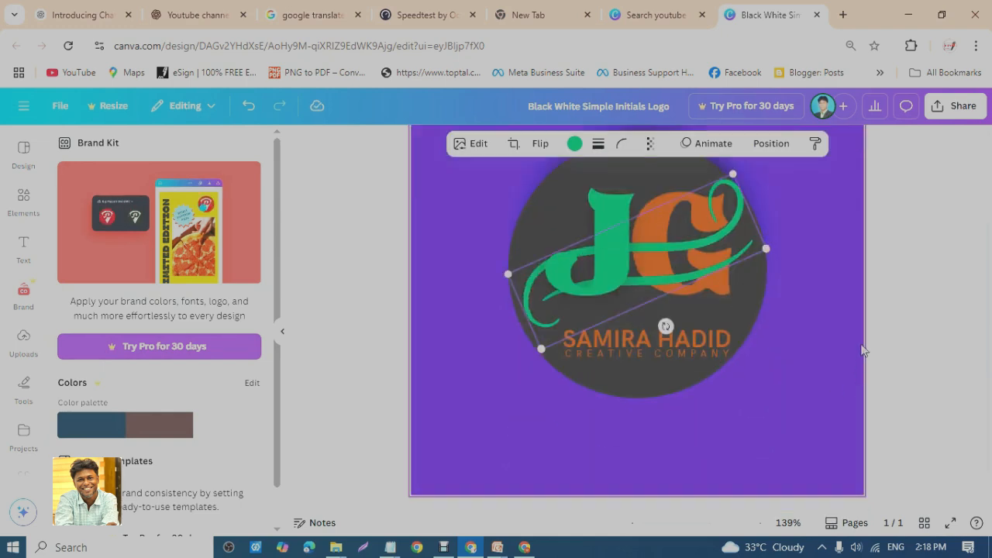
drag(656, 293, 658, 318)
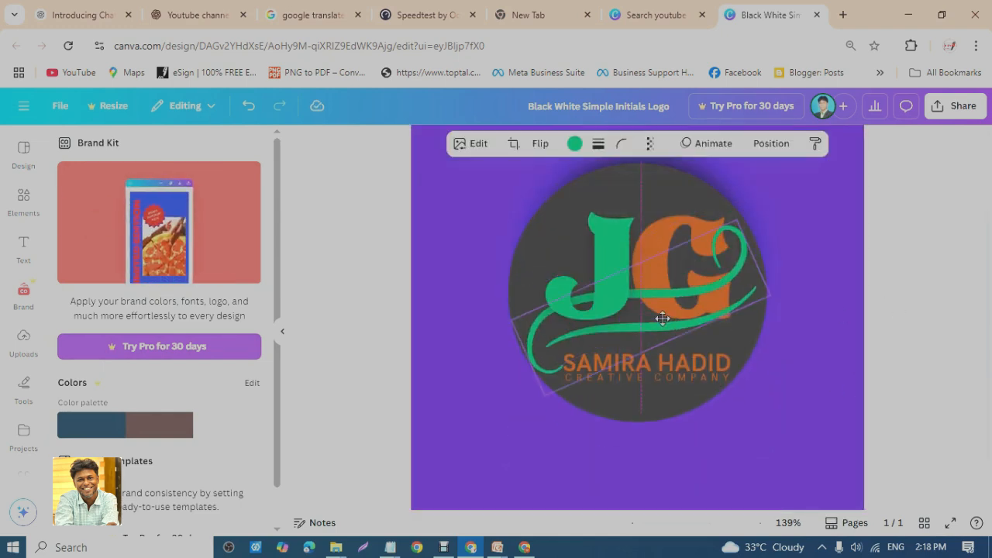
Copy the channel name জীবনের গল্প from item 2A of the Class TEXT notes in Notepad for the logo's name line.
click(684, 364)
click(684, 364)
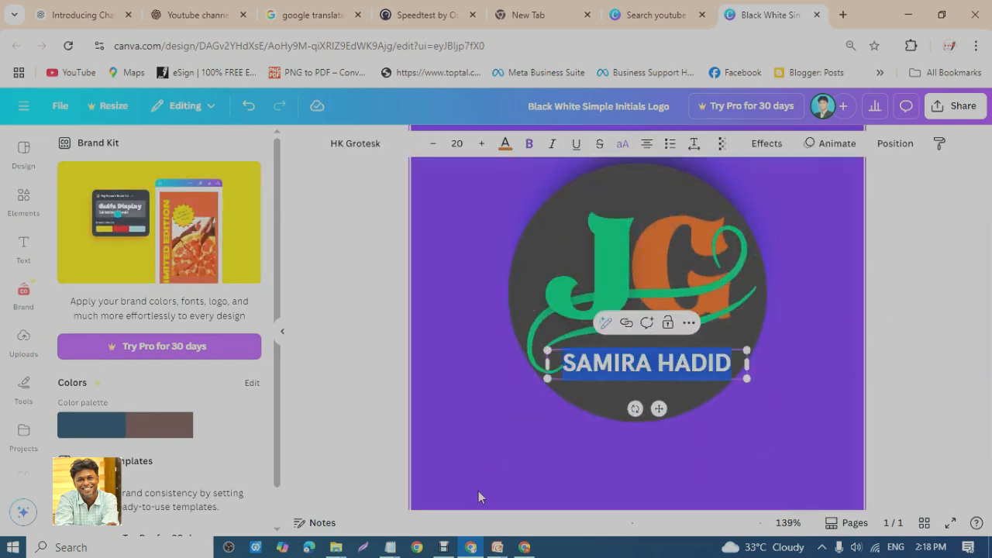
mouse_move(390, 548)
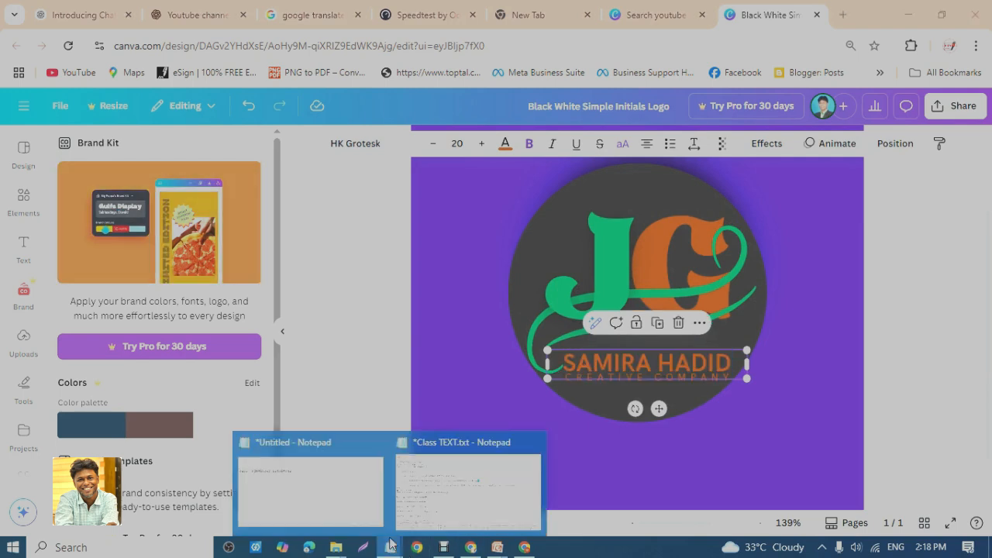
click(433, 504)
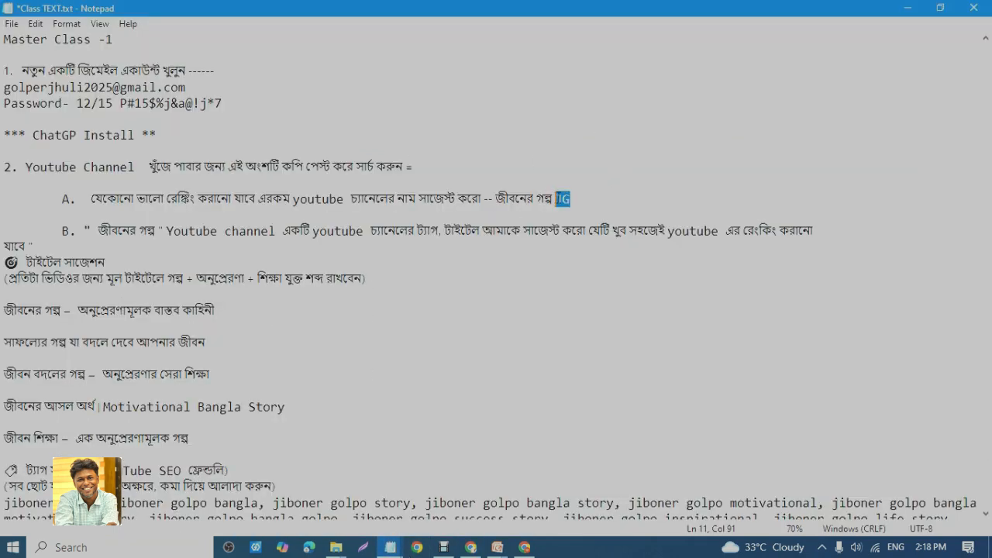
drag(557, 199, 497, 198)
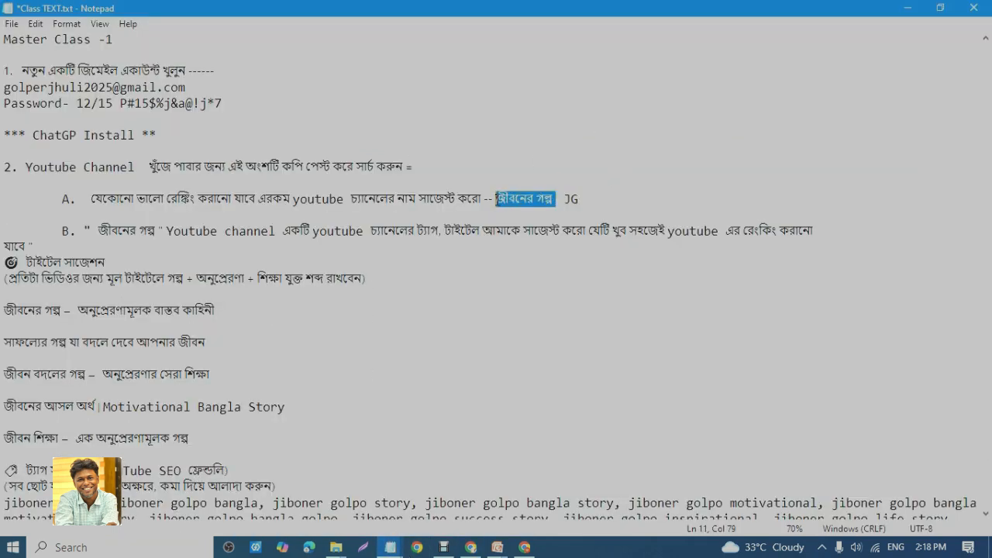
right_click(505, 197)
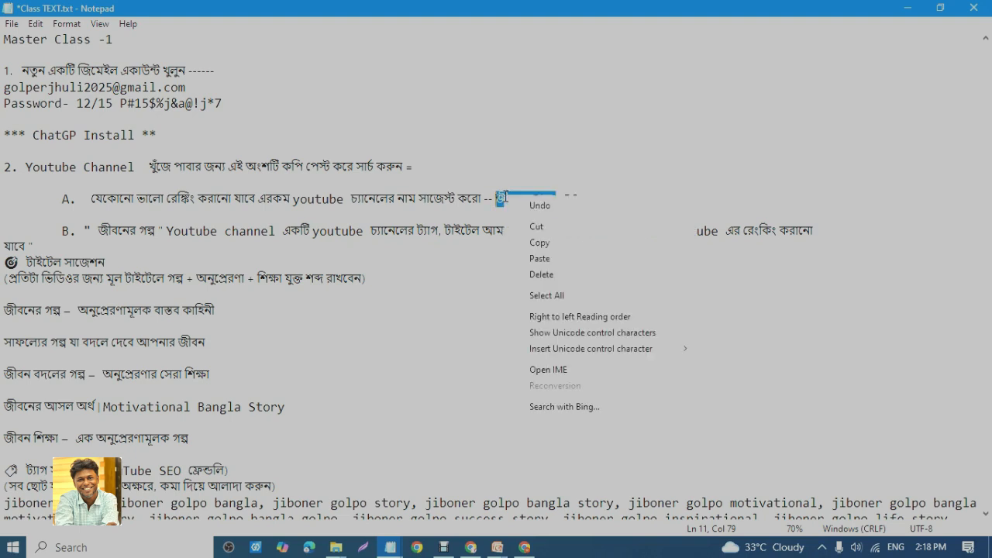
click(533, 239)
click(908, 8)
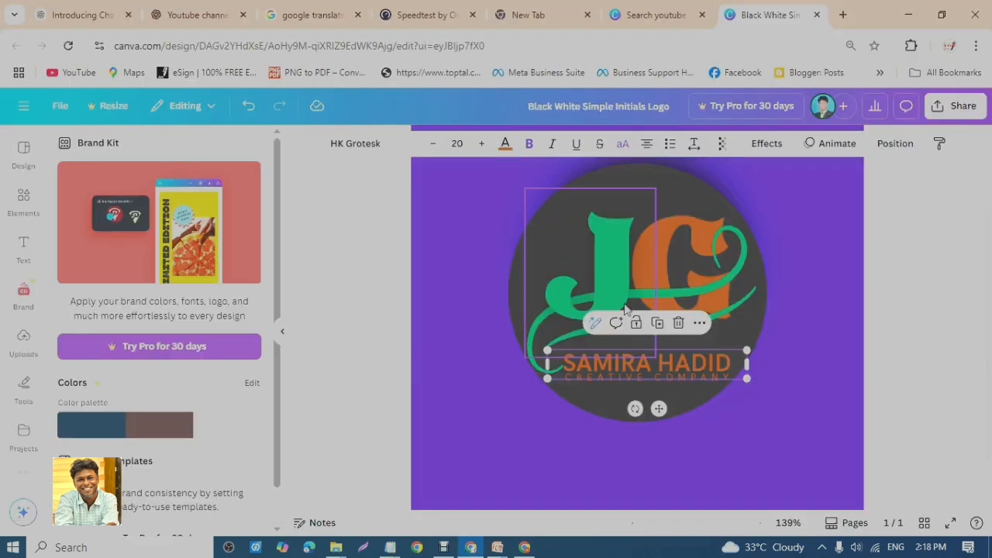
Replace the placeholder name below the JG initials with the copied text জীবনের গল্প.
double_click(657, 367)
key(ctrl+v)
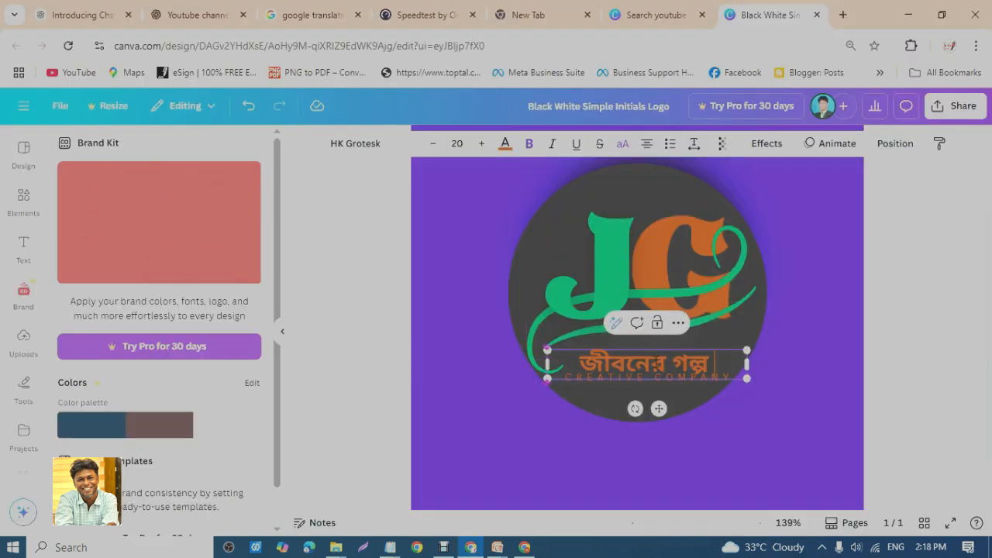
key(Escape)
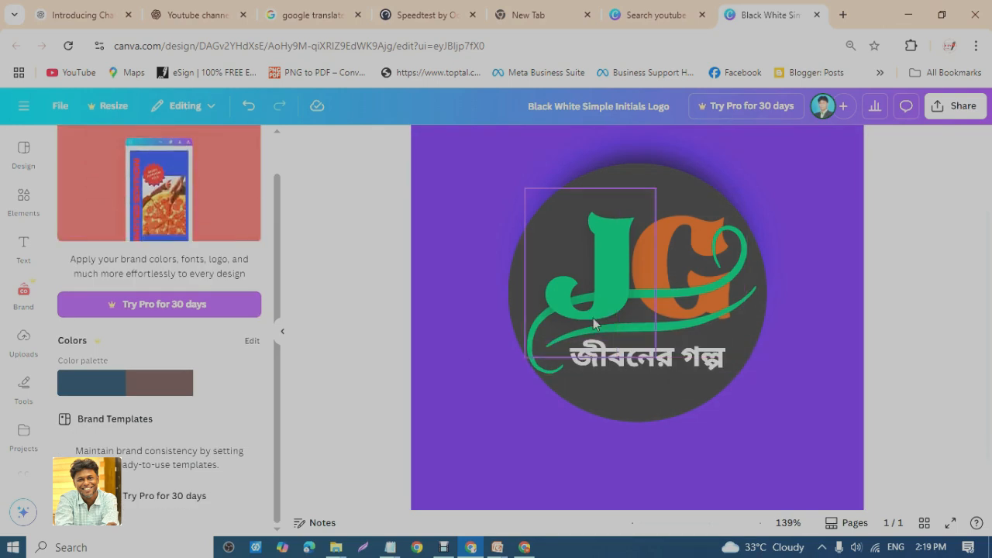
Try the HK Grotesk and Open Sans fonts on the J initial and browse the other available fonts.
click(595, 288)
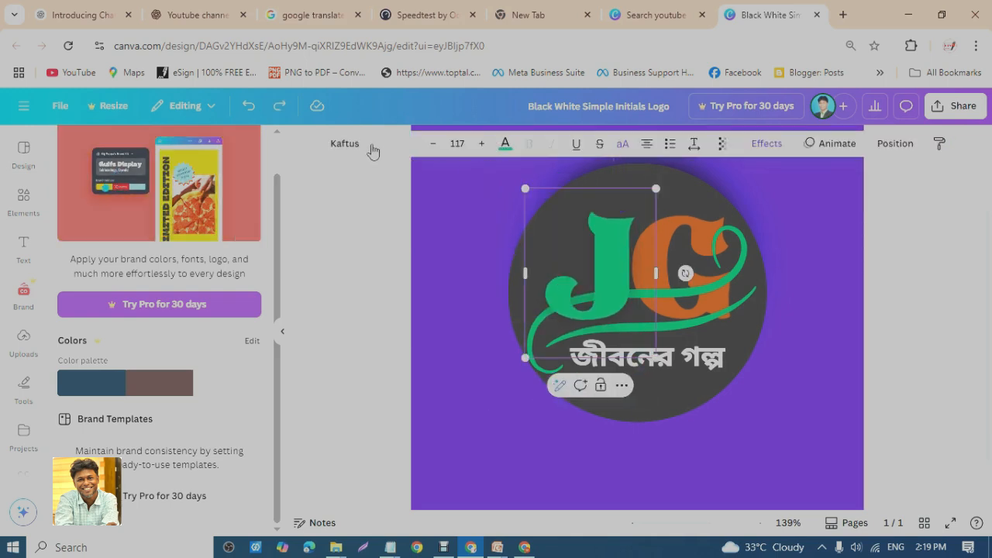
click(372, 151)
click(155, 298)
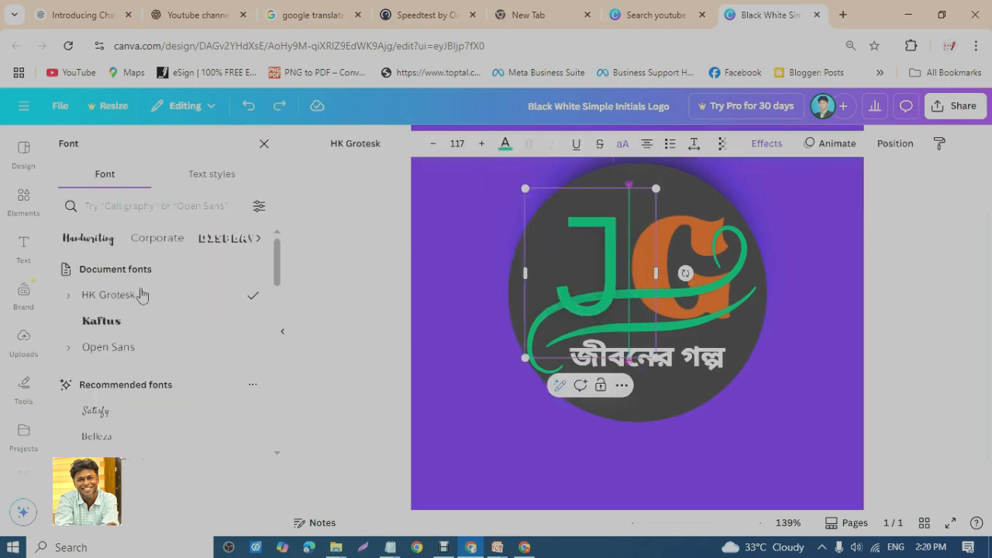
click(137, 348)
scroll(137, 397, down, 2)
scroll(137, 397, down, 5)
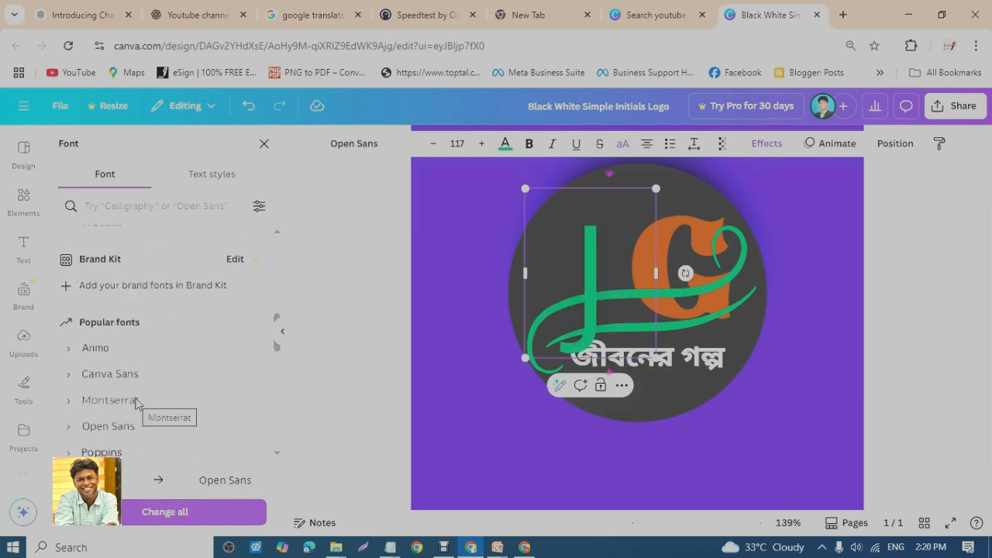
scroll(144, 436, down, 6)
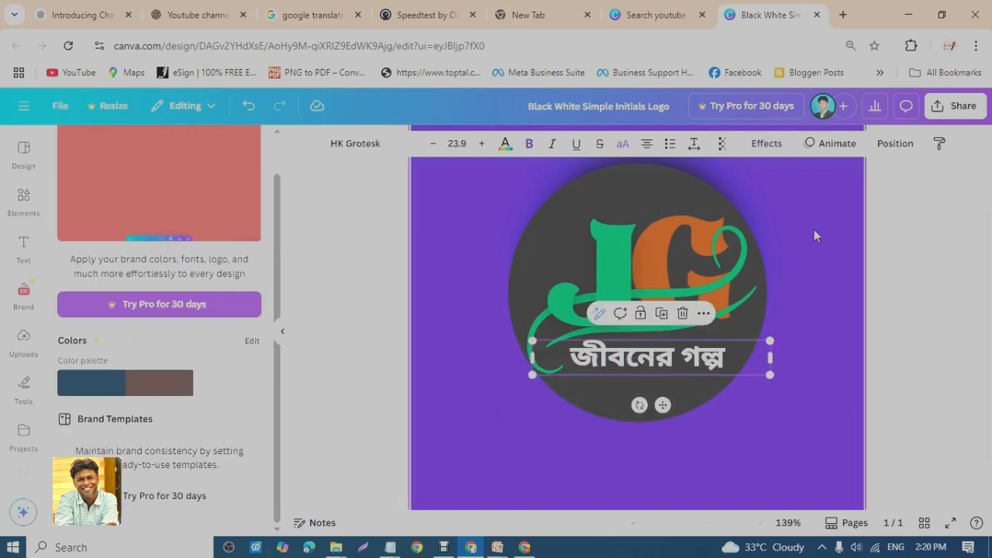
Remove the purple background from around the circular logo.
click(823, 263)
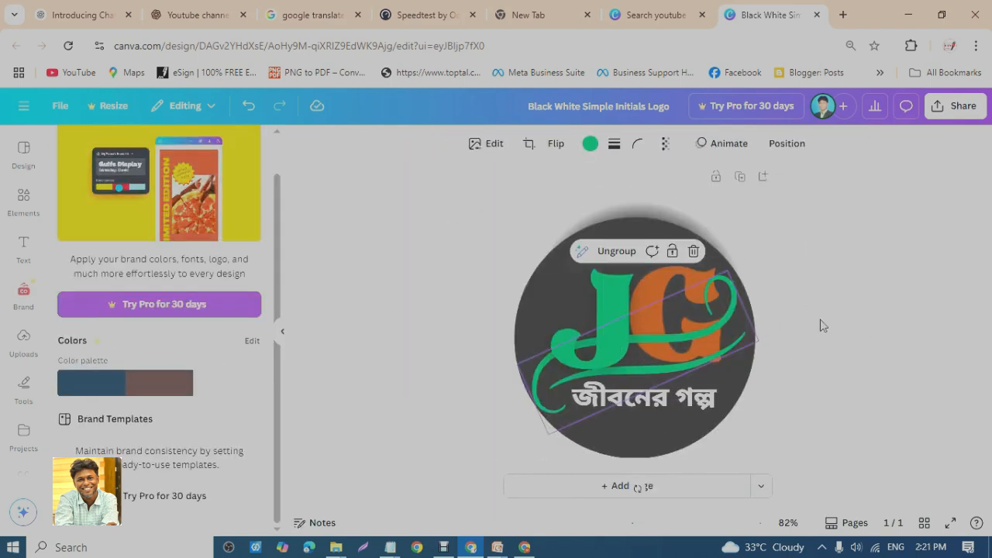
click(768, 224)
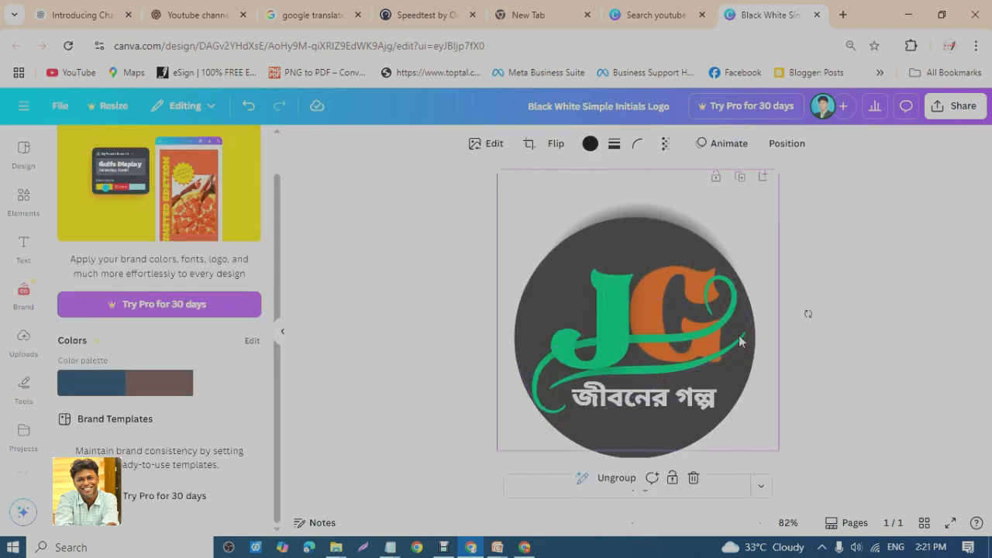
Search Google for logo size in a new browser tab.
click(843, 14)
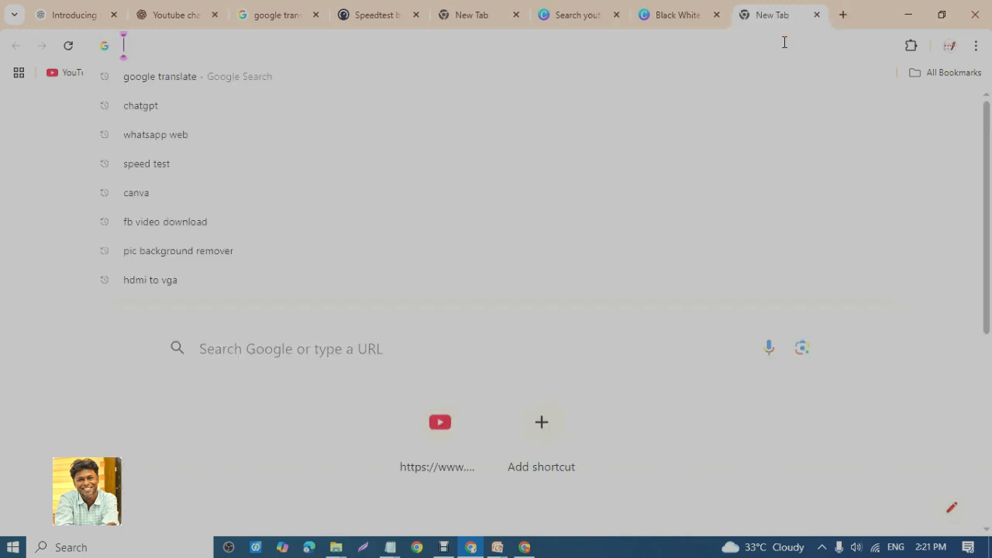
text(Logo)
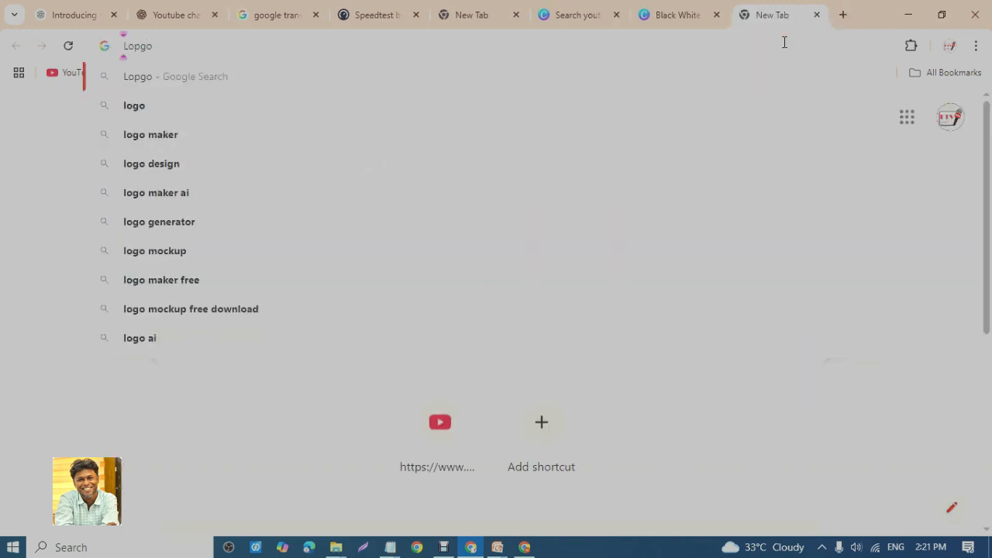
key(BackSpace)
key(BackSpace)
key(BackSpace)
text(ogo Si)
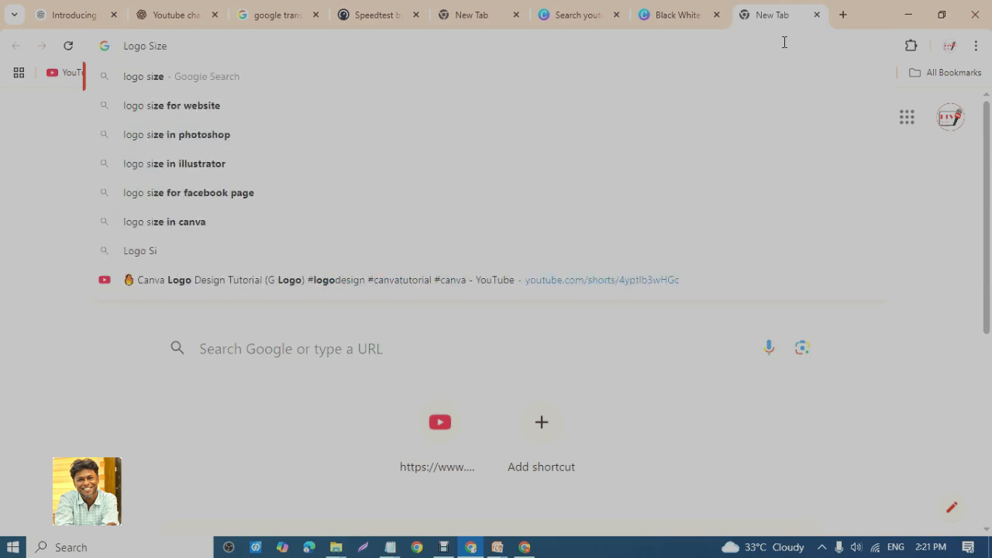
text(ze)
key(BackSpace)
text(a)
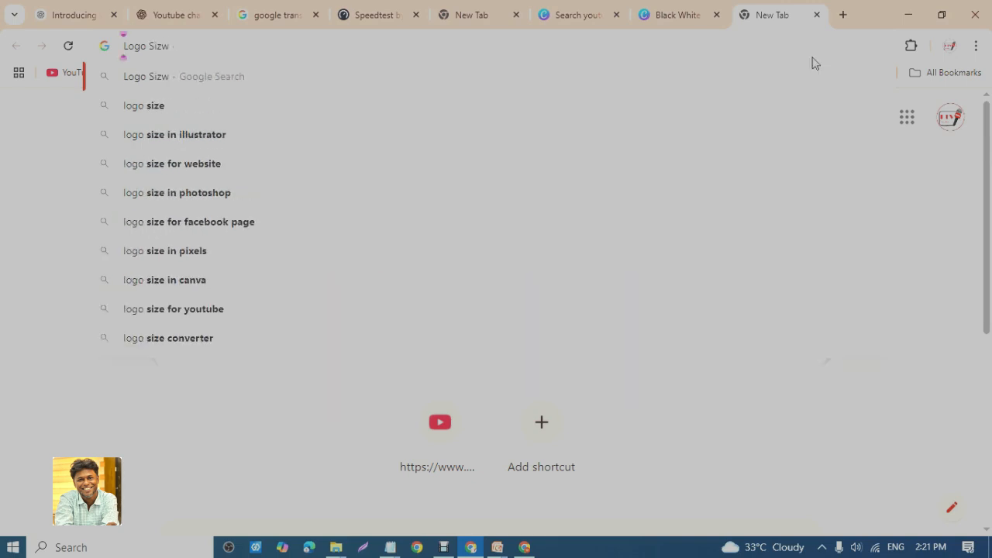
key(BackSpace)
text(e)
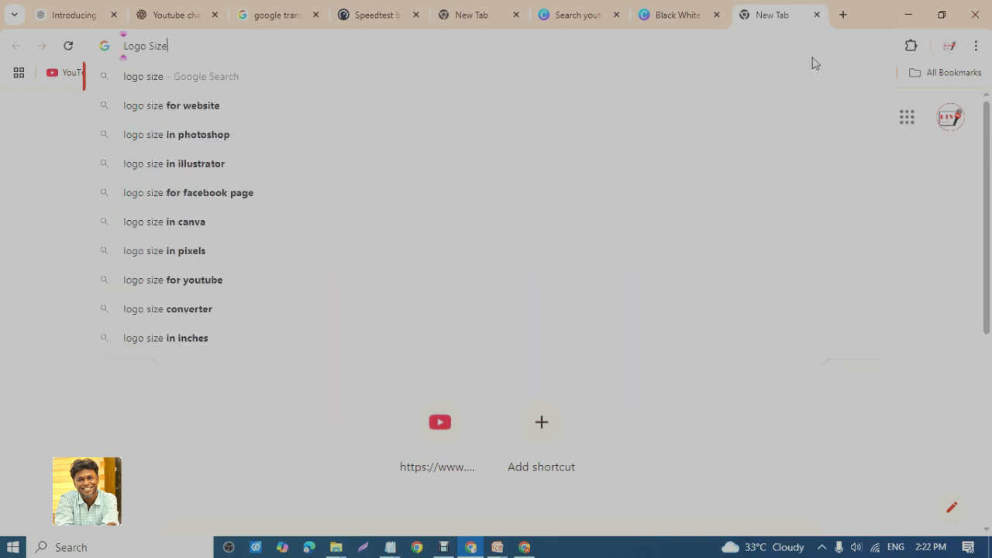
key(Return)
Examine the recommended pixel dimensions for website and social media logos in the search overview.
scroll(581, 290, down, 3)
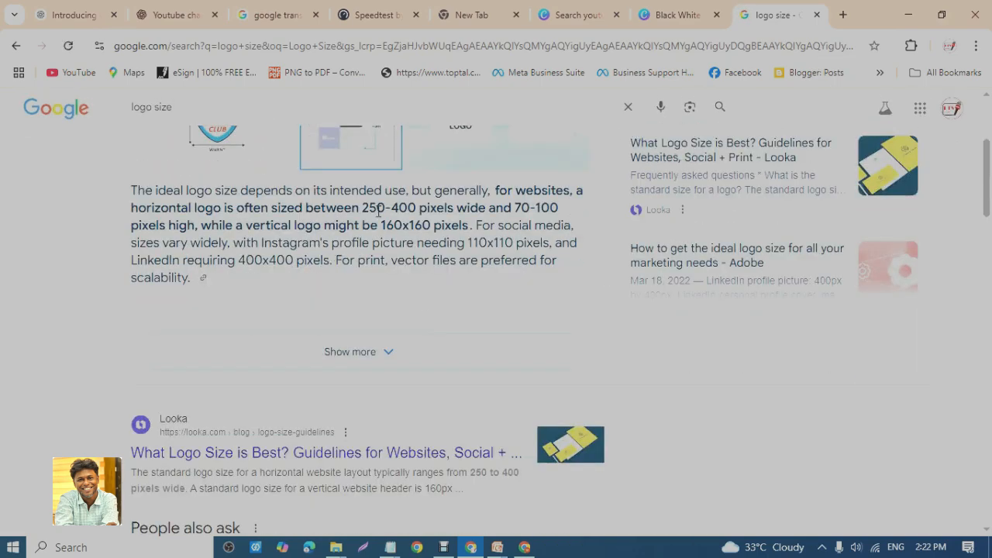
drag(365, 206, 401, 206)
click(543, 205)
drag(245, 261, 294, 260)
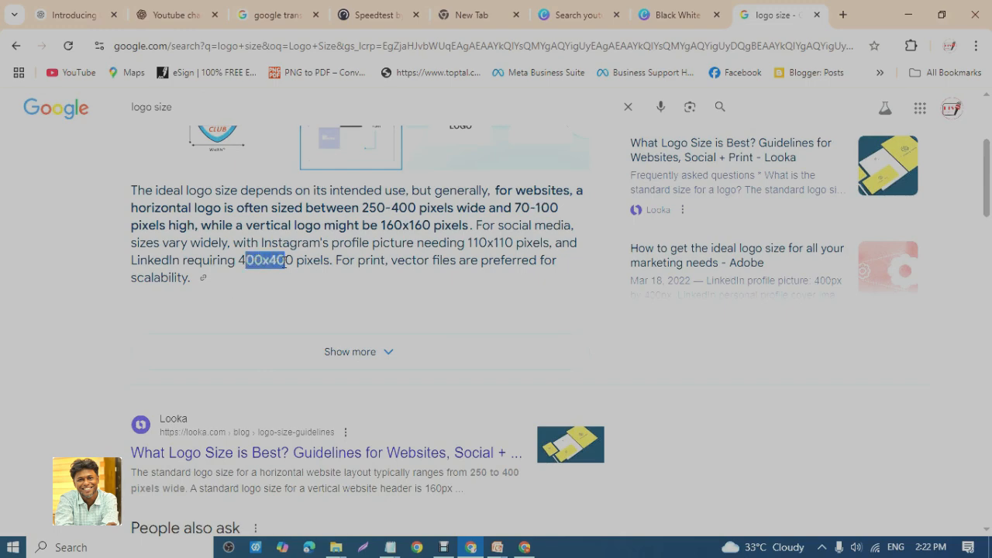
Refine the Google search to logo size 500x500 using the suggested query.
scroll(328, 190, up, 3)
click(286, 126)
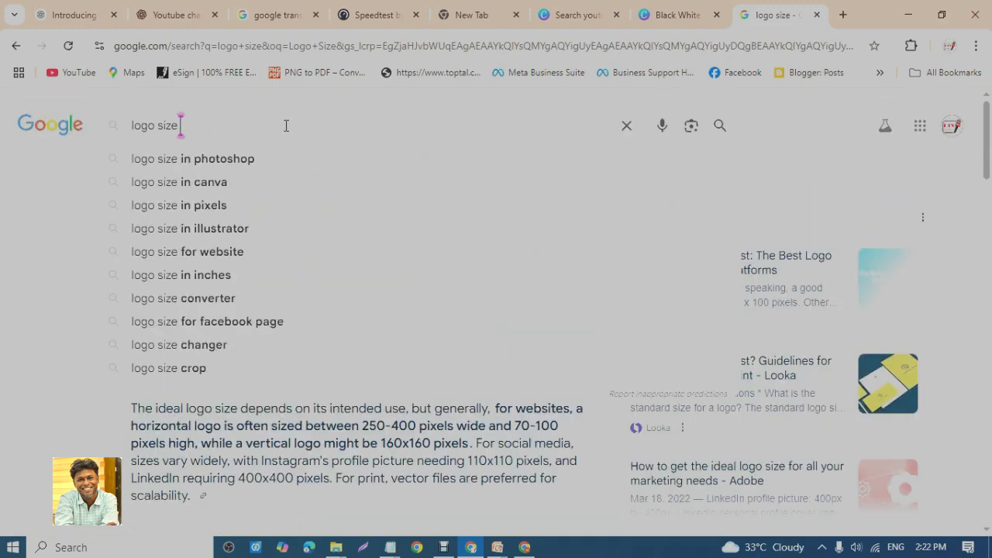
text(500)
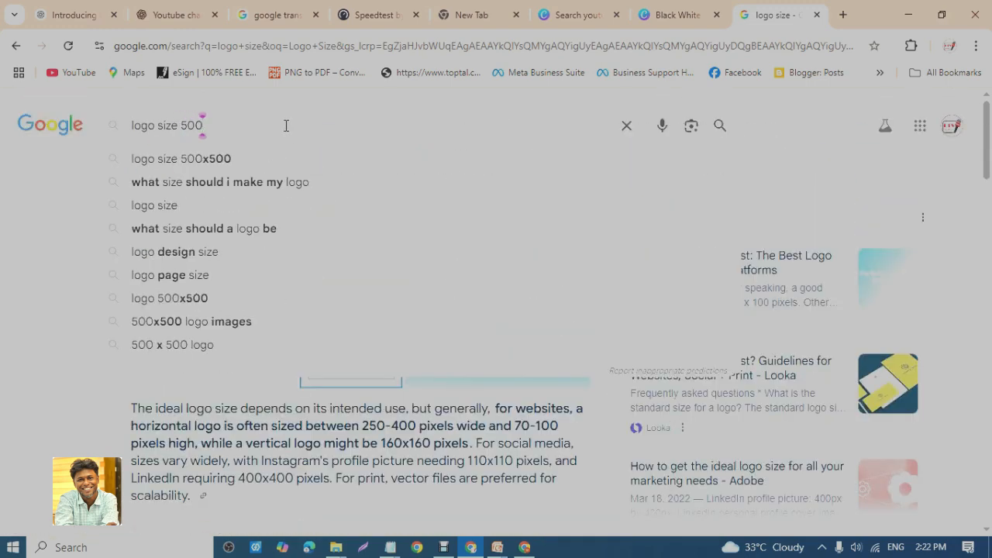
click(229, 159)
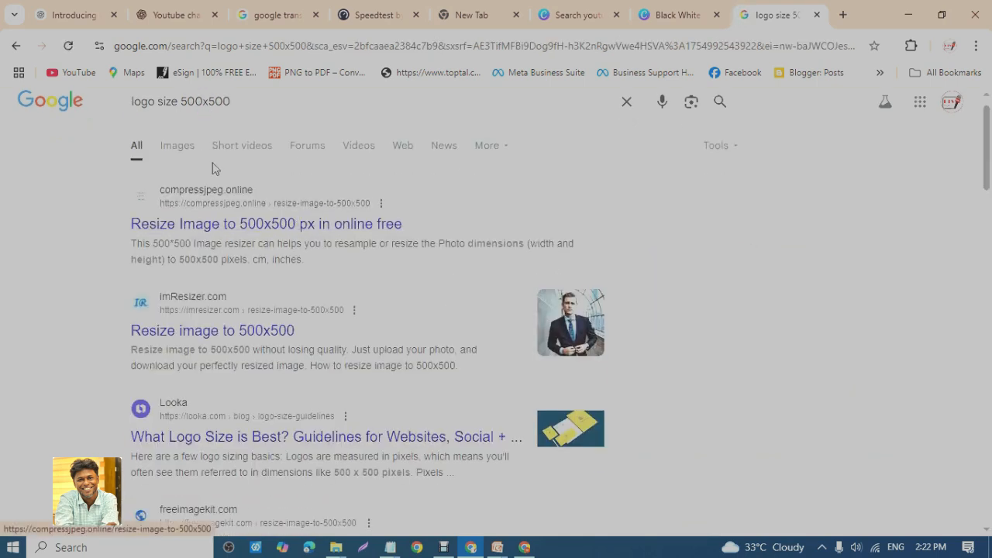
Remove 500x500 from the query and search for logo size again.
drag(180, 96, 328, 111)
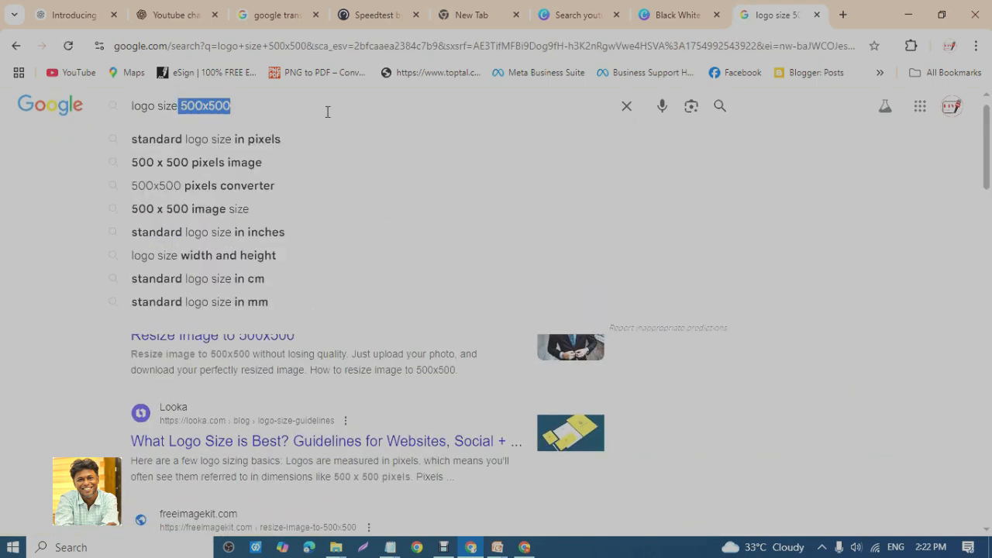
key(BackSpace)
key(Return)
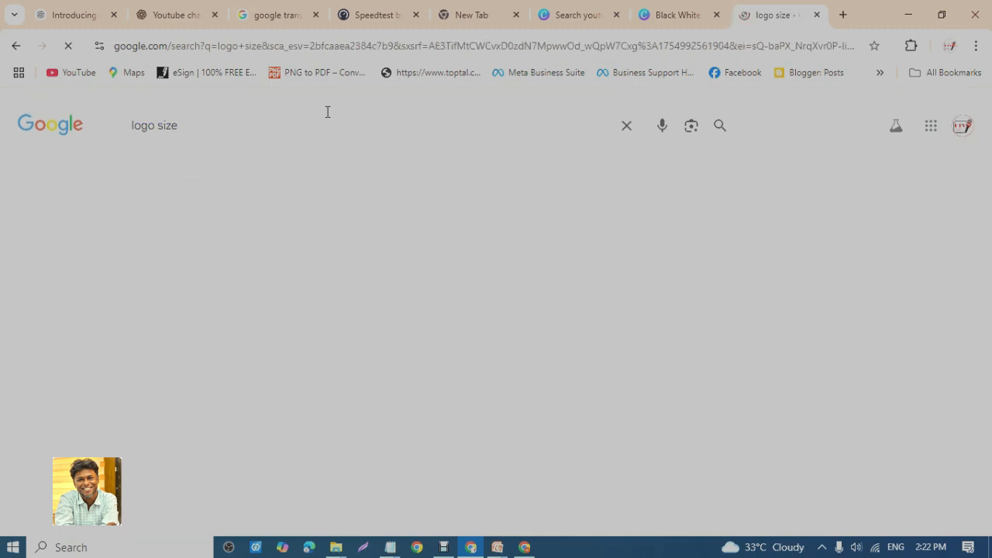
Replace the query with a search for banner size.
drag(179, 125, 120, 135)
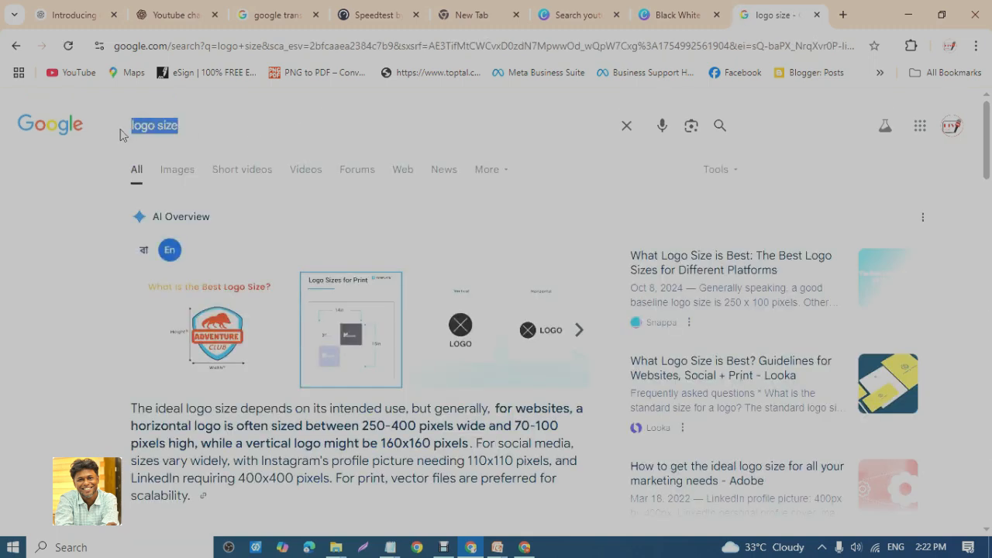
text(Banner)
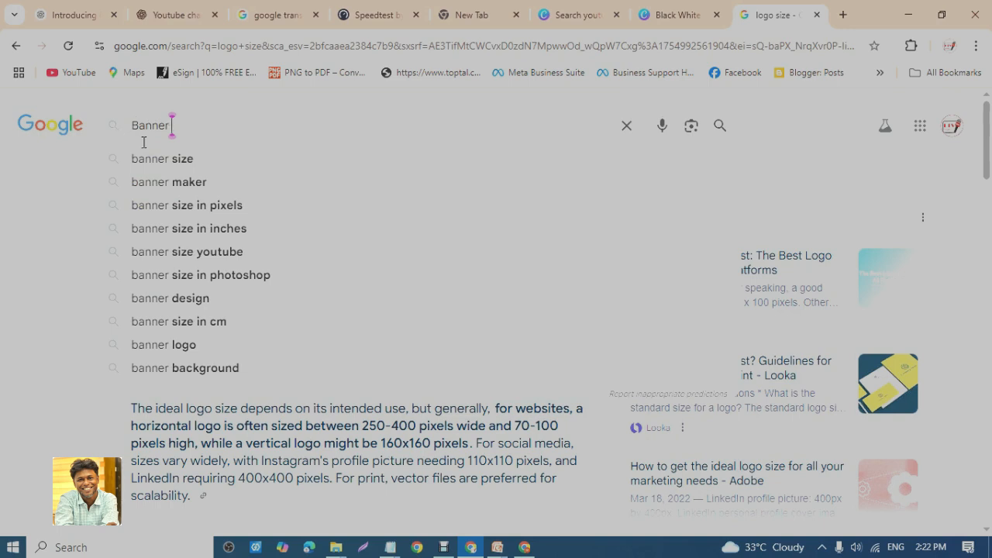
click(163, 159)
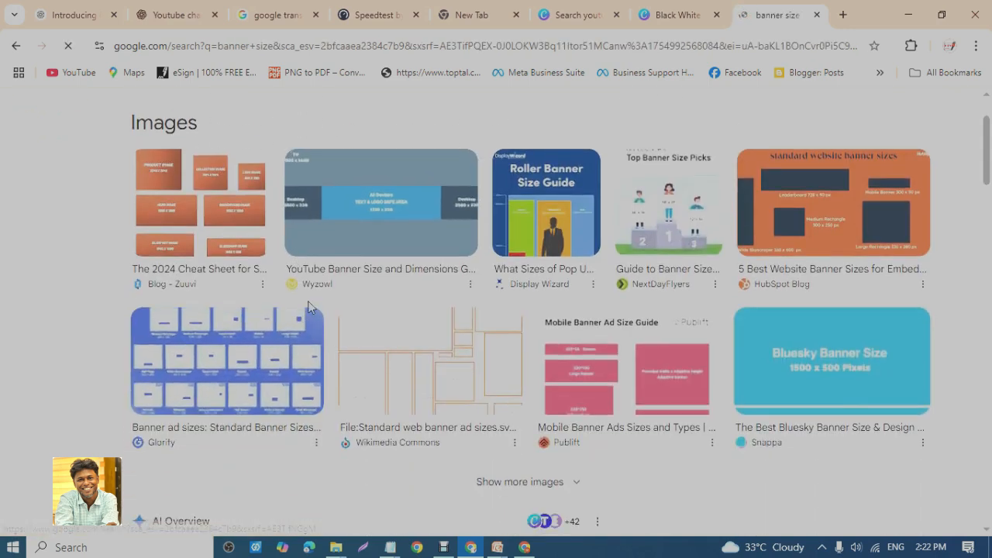
Open the Wyzowl YouTube banner size guide from the image results and examine its recommended dimensions and safe area.
scroll(474, 318, down, 1)
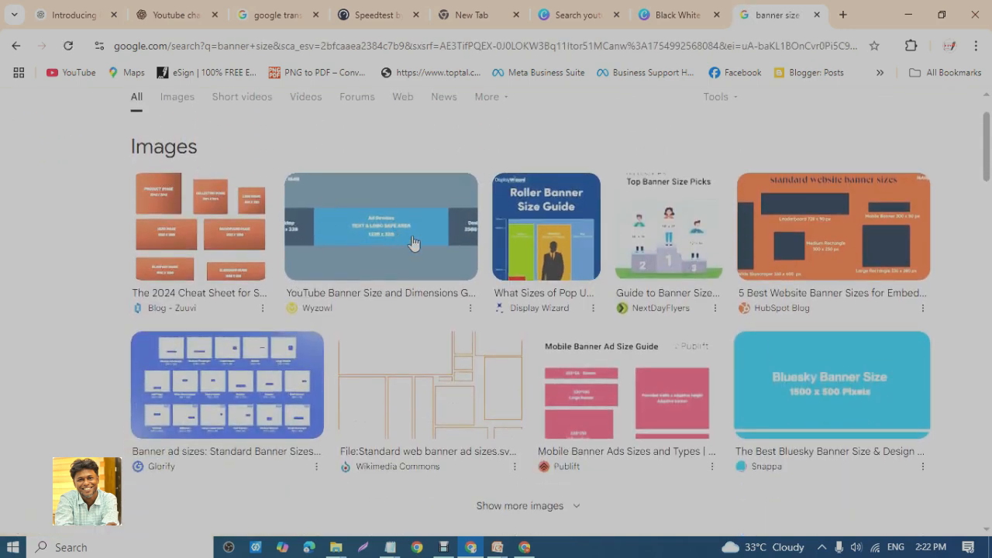
click(348, 240)
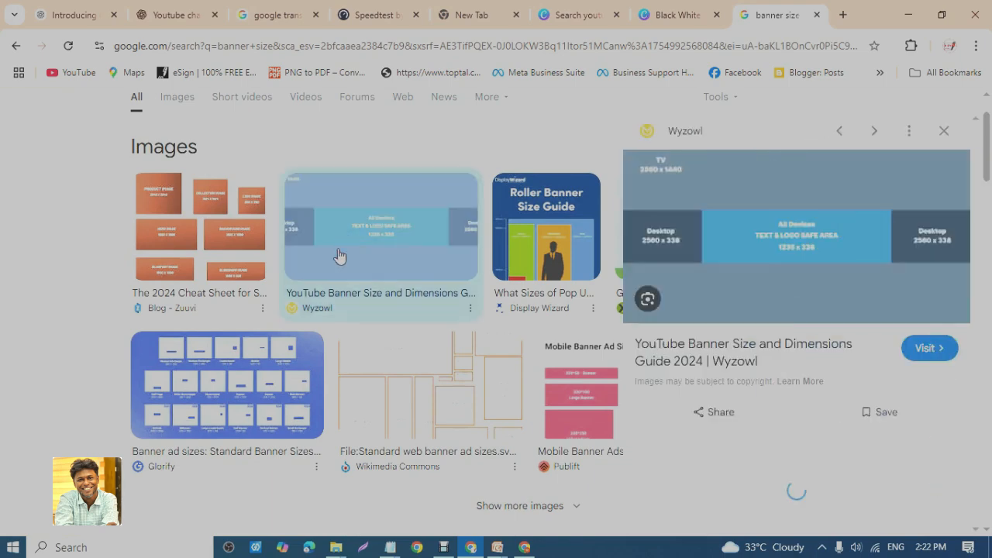
click(712, 354)
scroll(336, 324, down, 2)
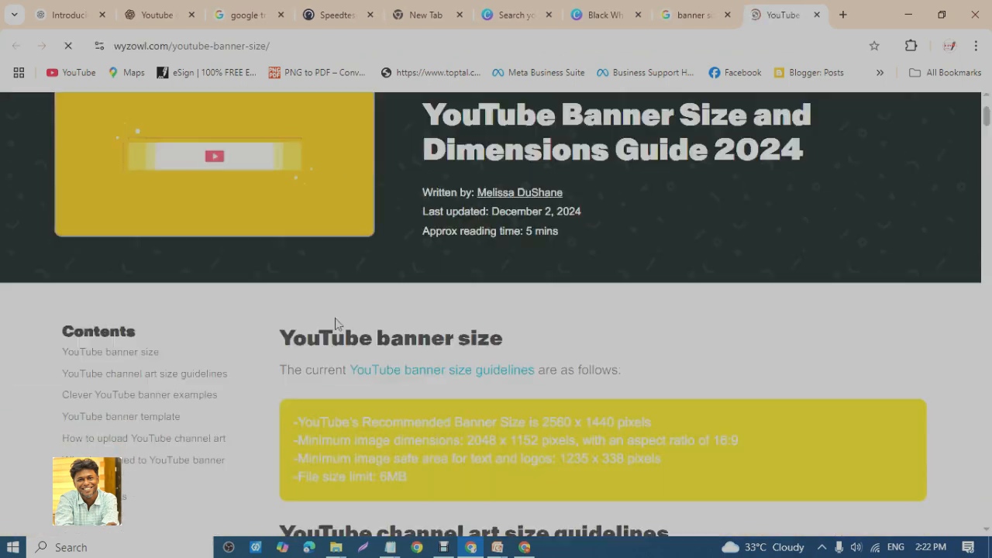
scroll(335, 324, down, 10)
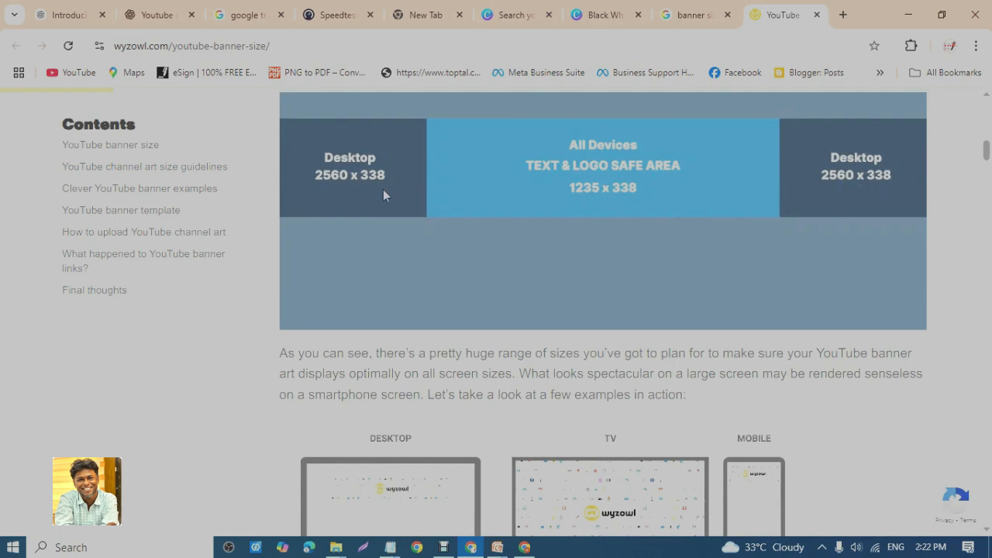
scroll(388, 180, up, 1)
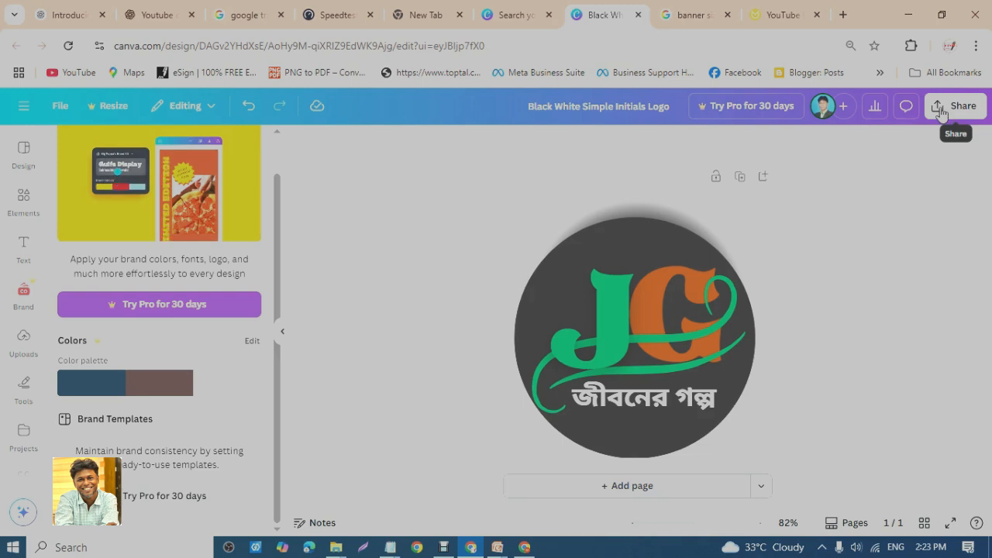
Open the logo's download options and choose JPG as the file type.
click(941, 113)
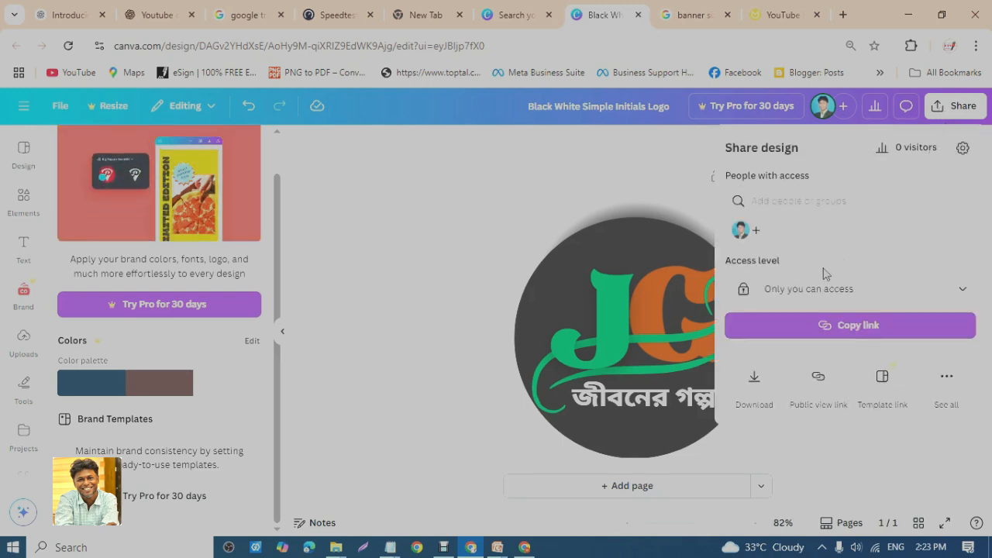
click(755, 384)
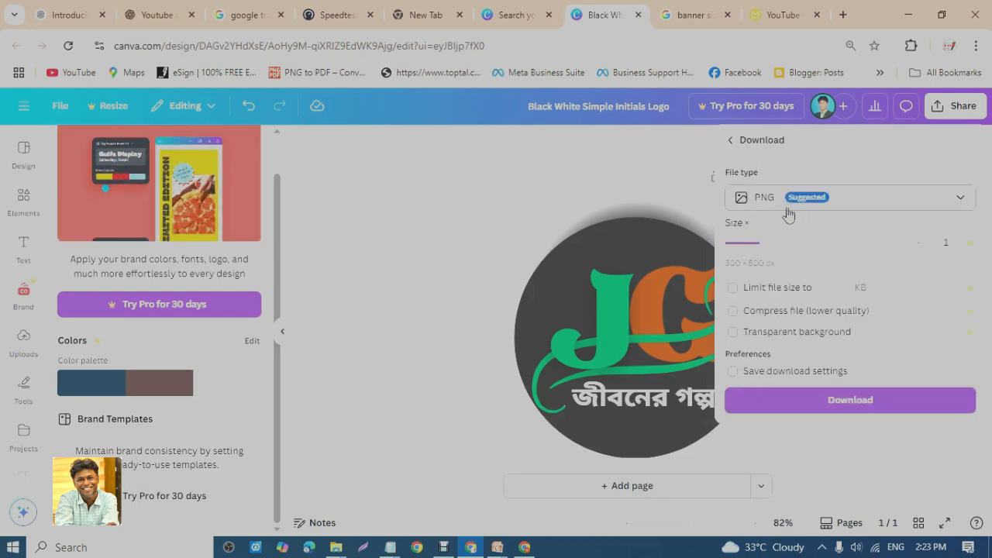
click(895, 204)
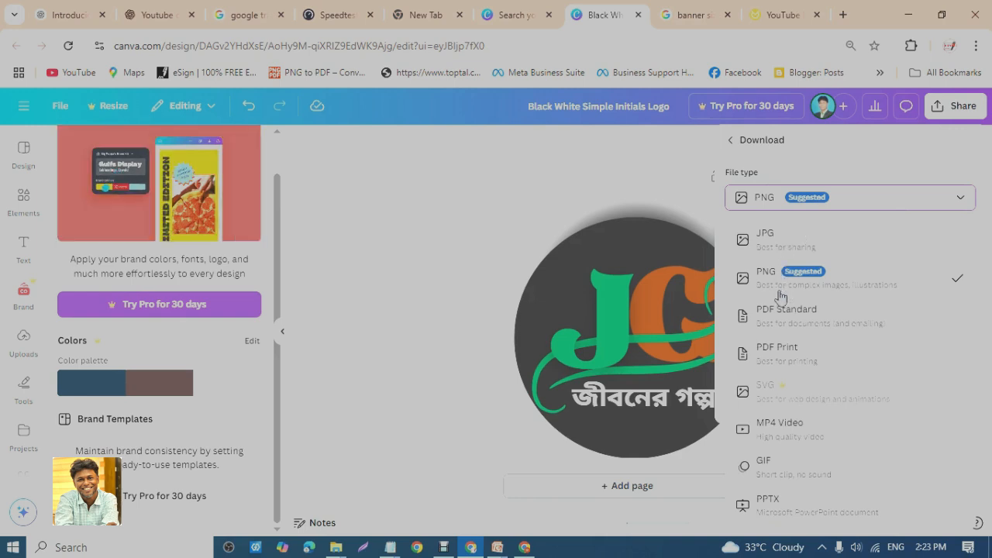
click(777, 238)
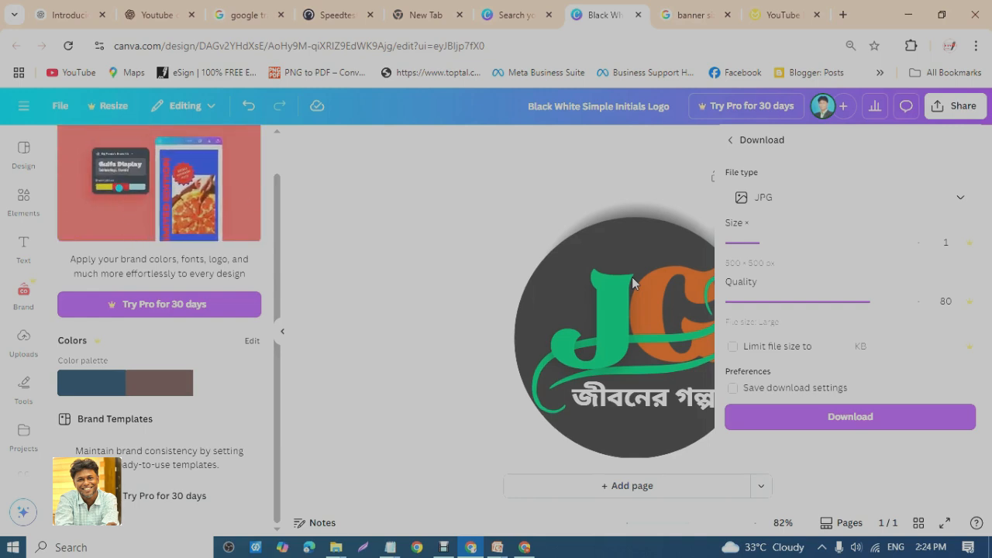
click(453, 243)
Select the green letter J in the logo and open its text colour options.
click(608, 317)
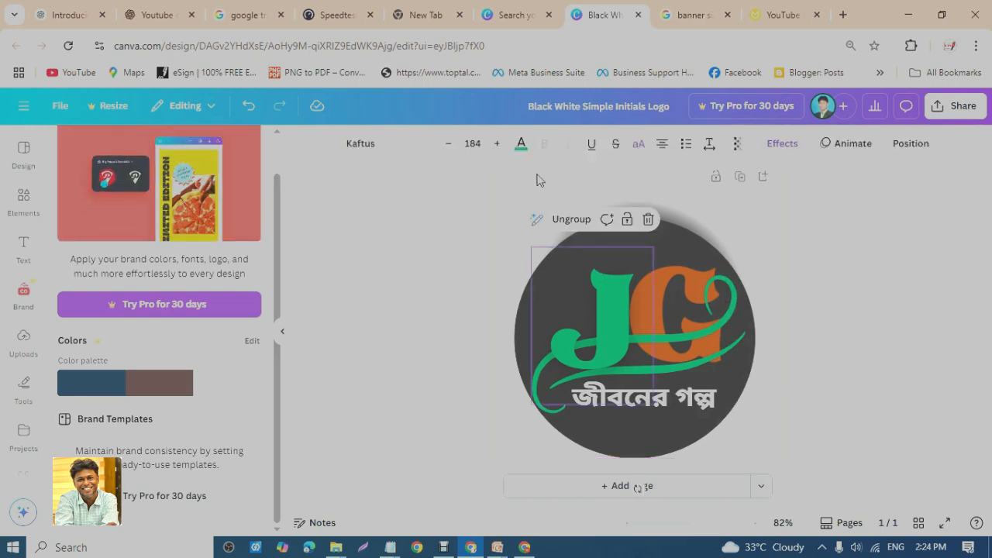
click(521, 143)
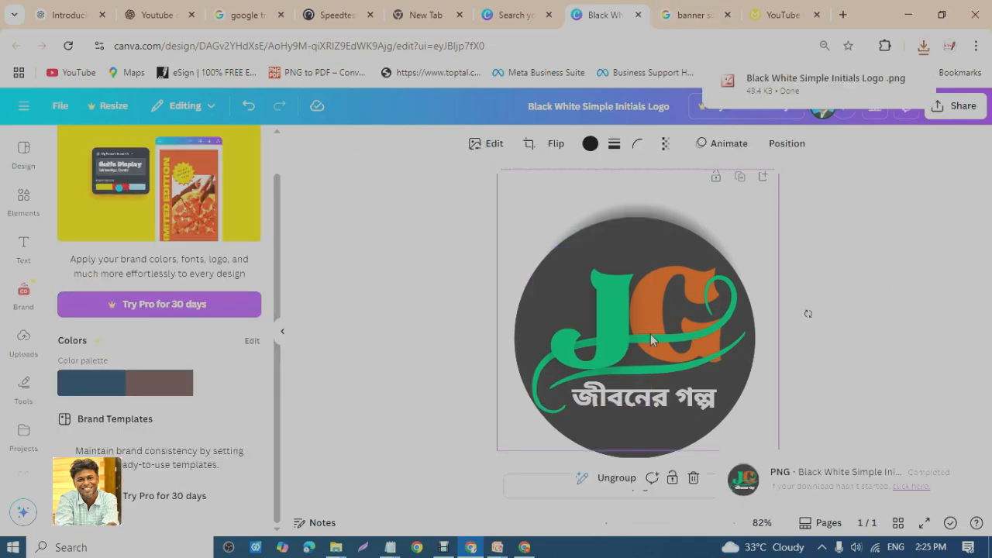
Switch to the Class TEXT notes in Notepad and examine the channel banner item with its size.
mouse_move(393, 549)
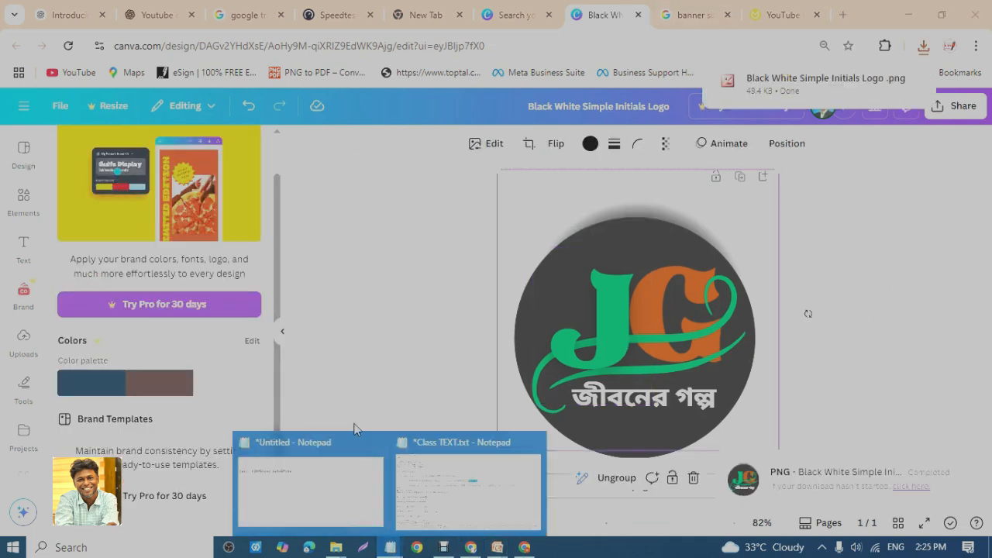
click(432, 487)
scroll(163, 253, down, 8)
drag(4, 286, 261, 287)
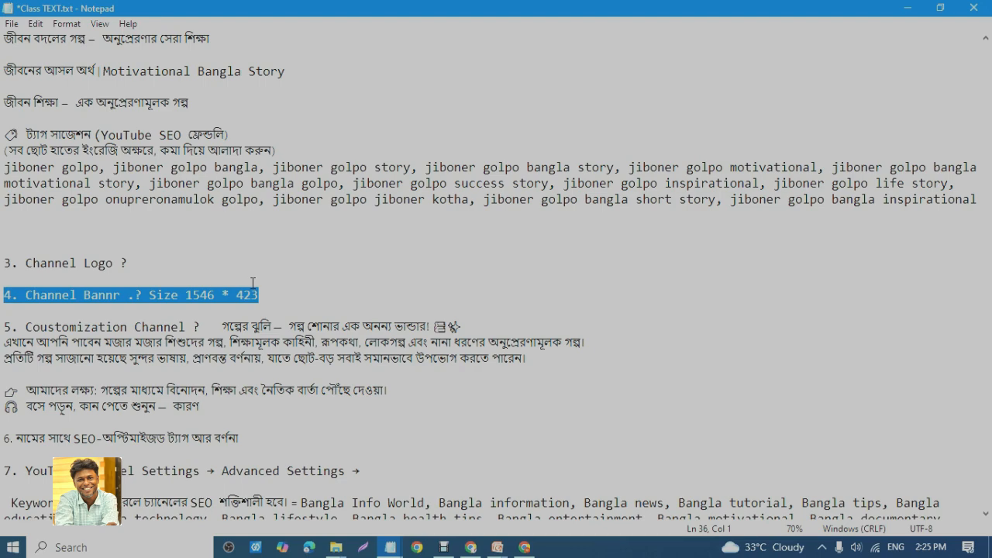
click(194, 289)
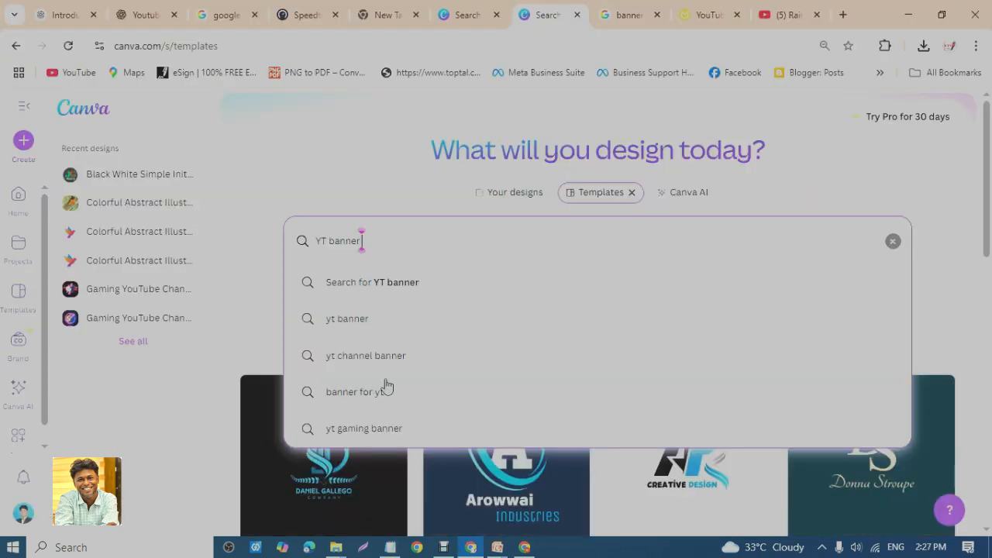
Search the Canva templates for YT banner and browse the banner designs.
scroll(364, 287, down, 1)
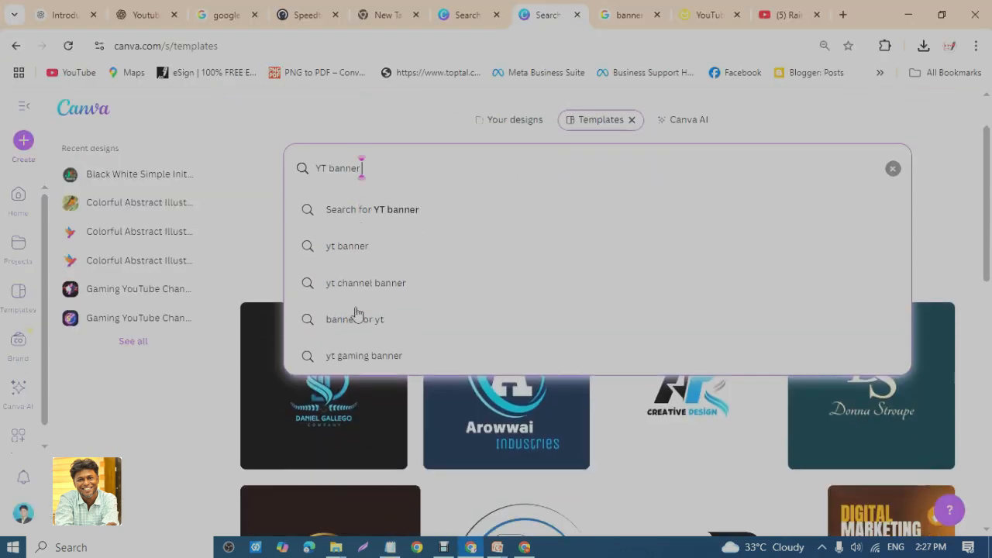
click(386, 215)
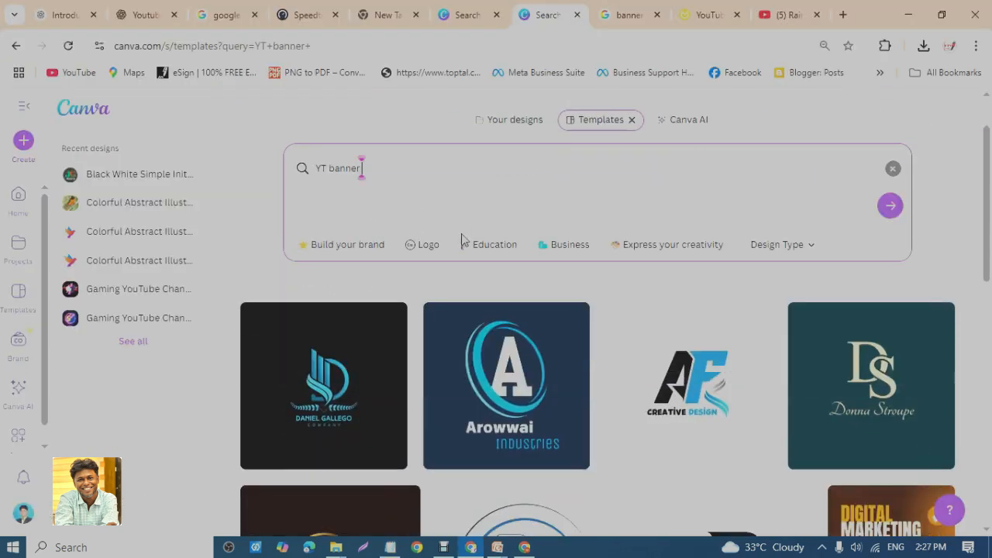
scroll(448, 269, down, 3)
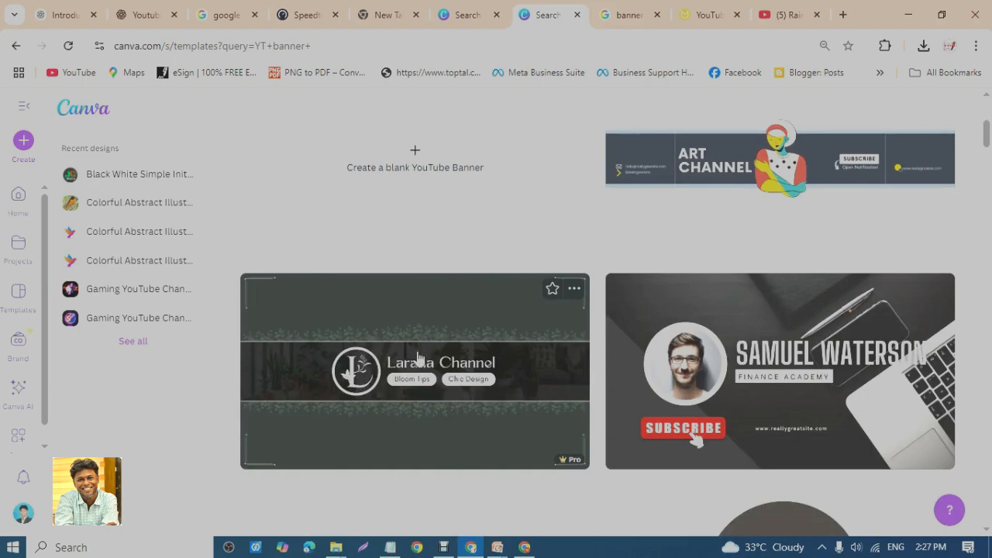
scroll(658, 398, down, 10)
scroll(570, 380, down, 12)
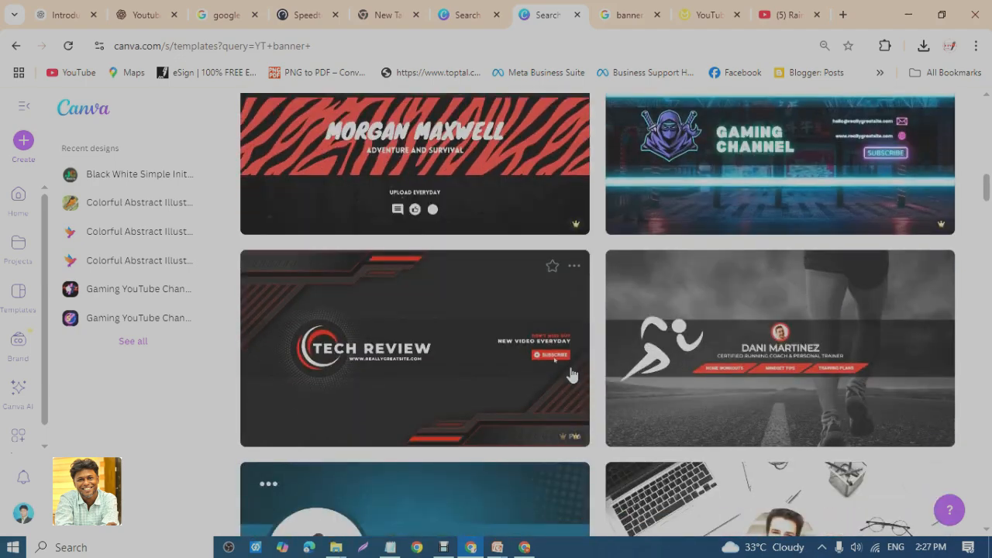
scroll(527, 301, down, 3)
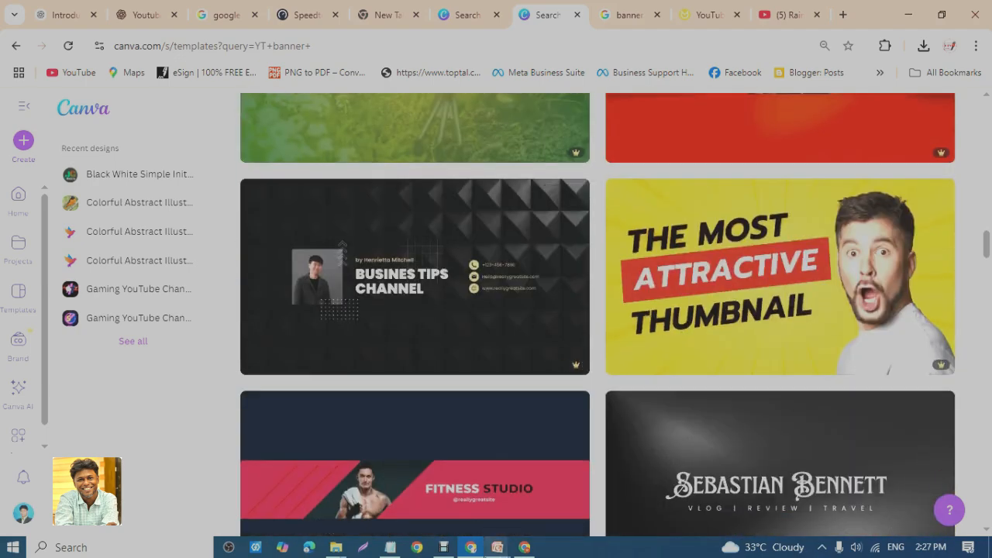
Check the suggested channel name and its initials in the Class TEXT notes, and return to the Canva banner templates.
click(390, 547)
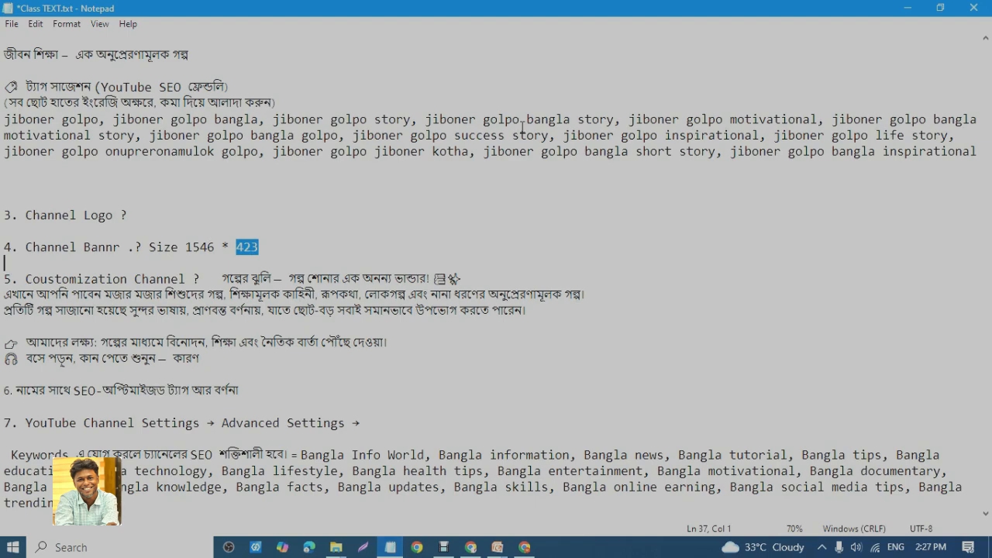
scroll(522, 128, up, 7)
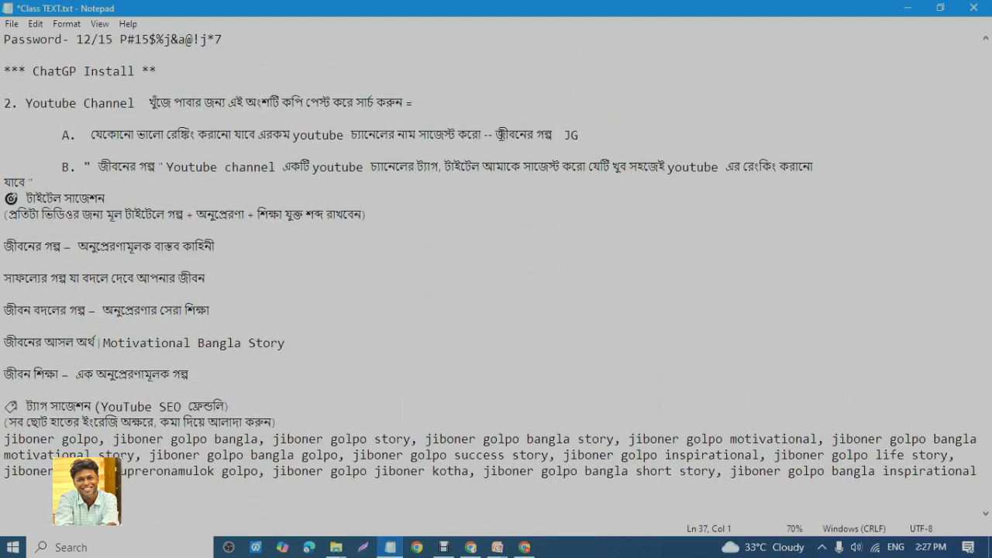
drag(496, 135, 634, 135)
click(908, 8)
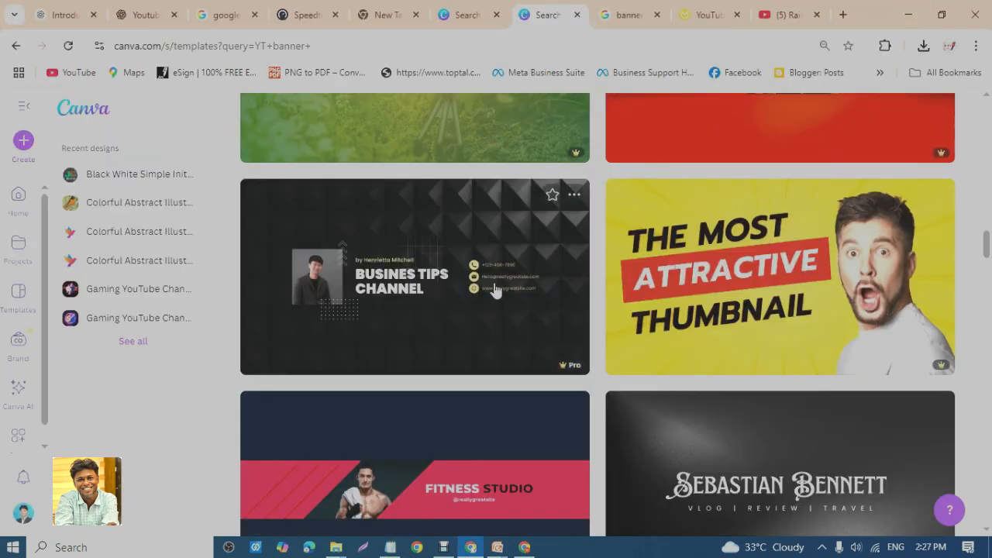
Find the black, white and red running coach banner among the templates and open it for editing.
scroll(680, 244, down, 9)
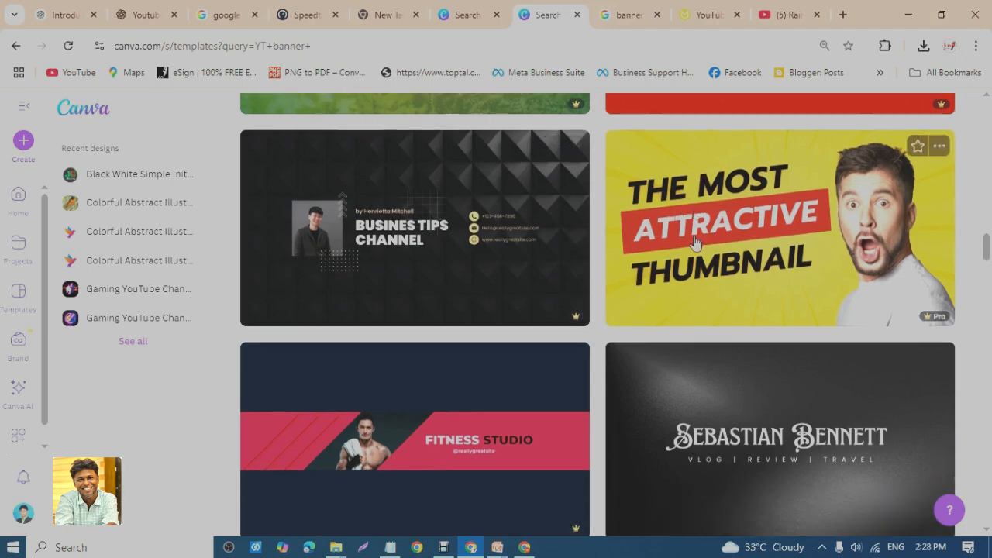
scroll(775, 256, up, 1)
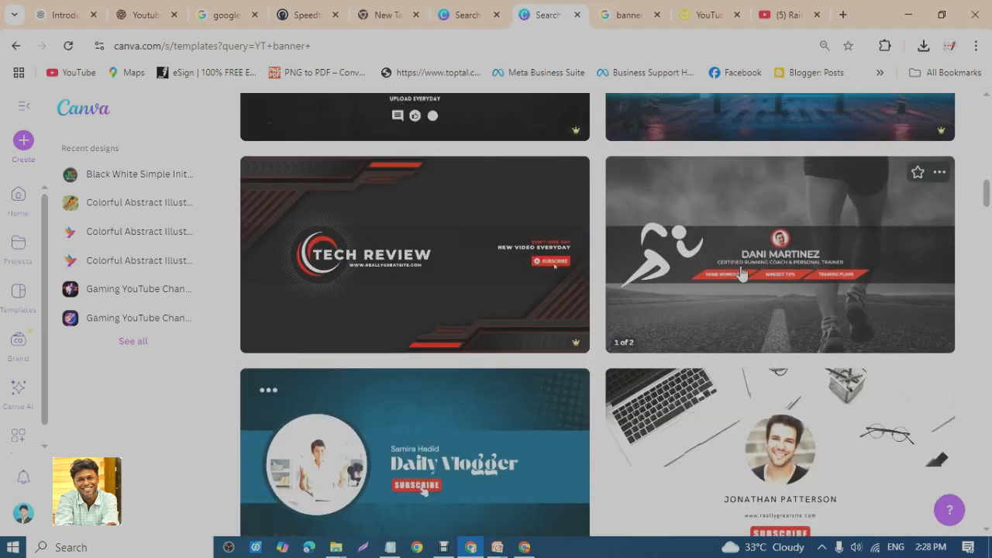
click(742, 273)
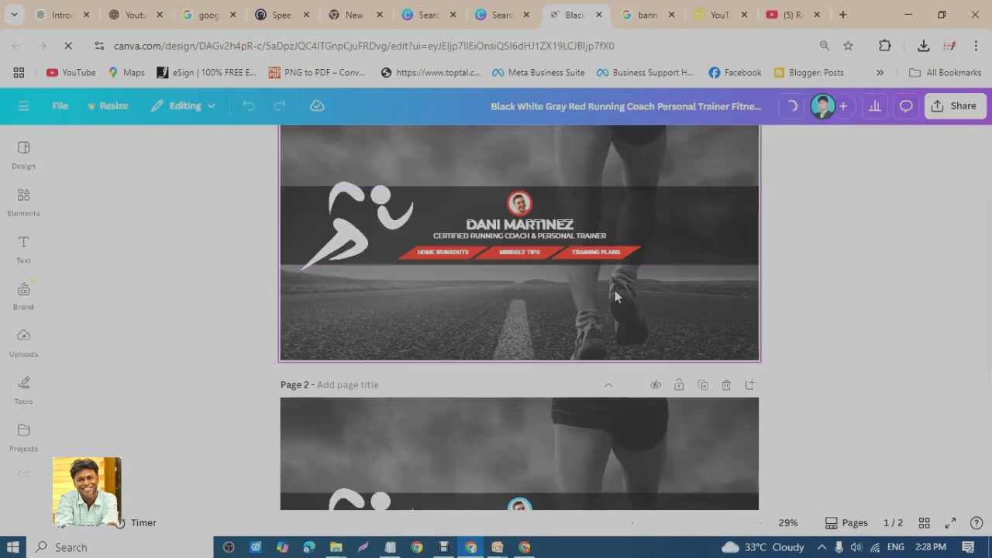
Delete the second page, with the blue-accented variant, from the running coach banner design.
scroll(640, 329, down, 1)
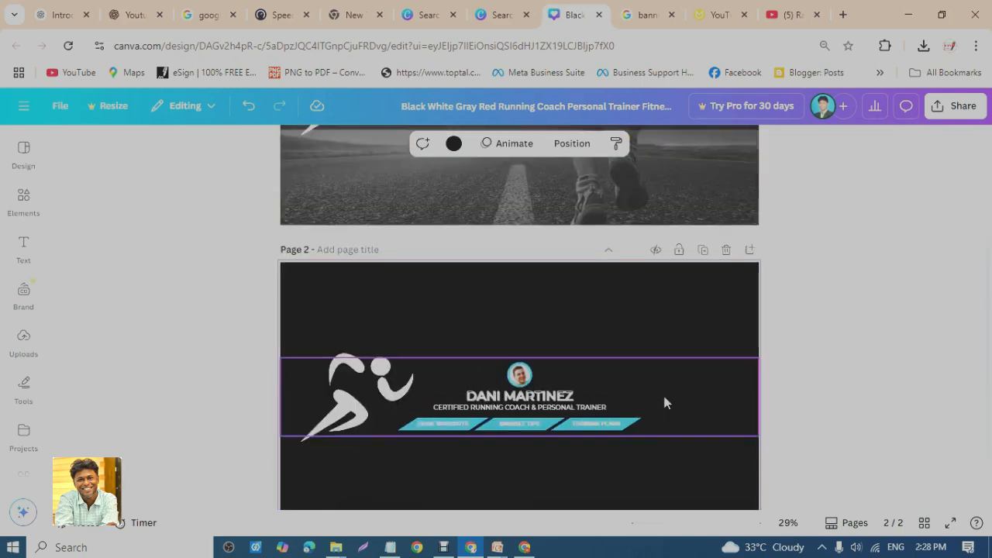
click(663, 393)
click(726, 252)
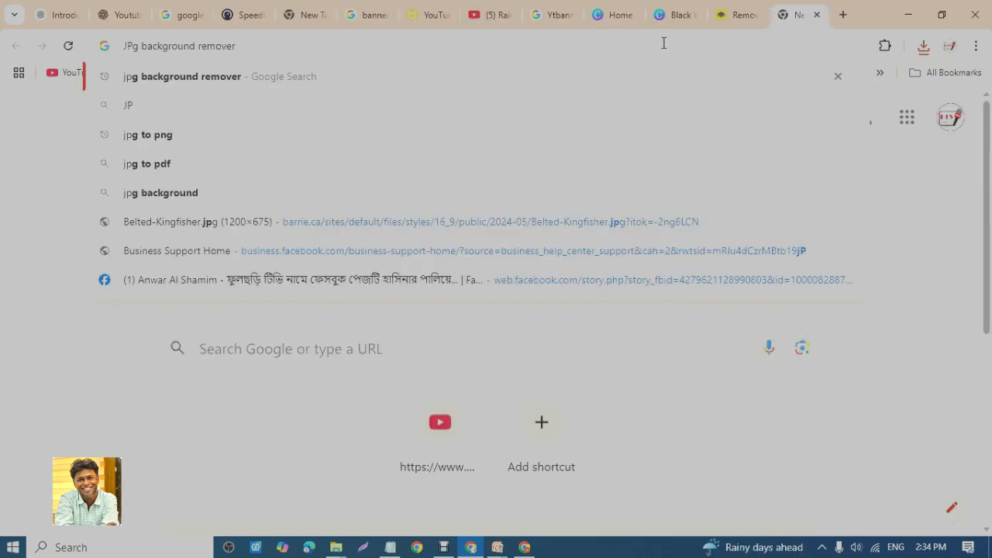
Search Google for JPG background remover and open the remove.bg site from the results.
text(G)
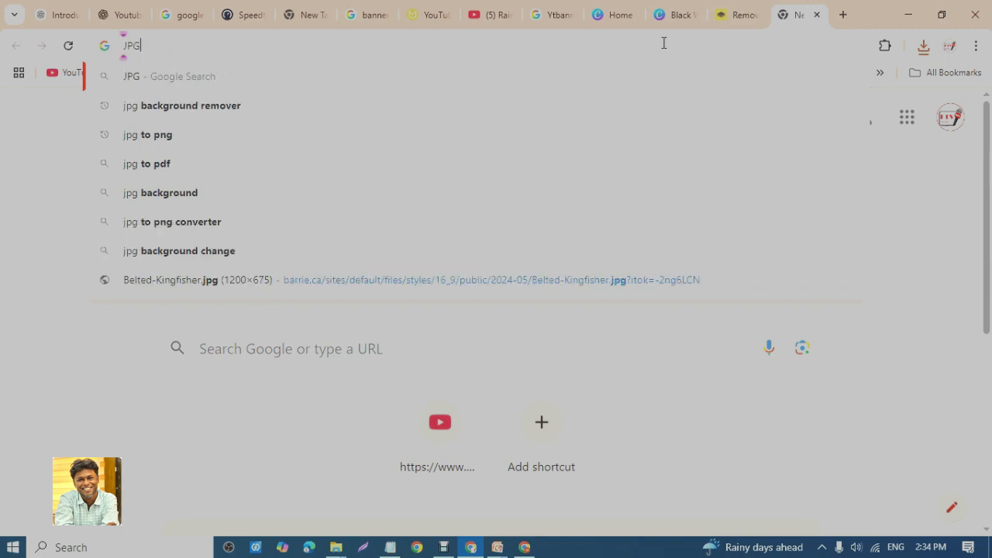
text( background remover)
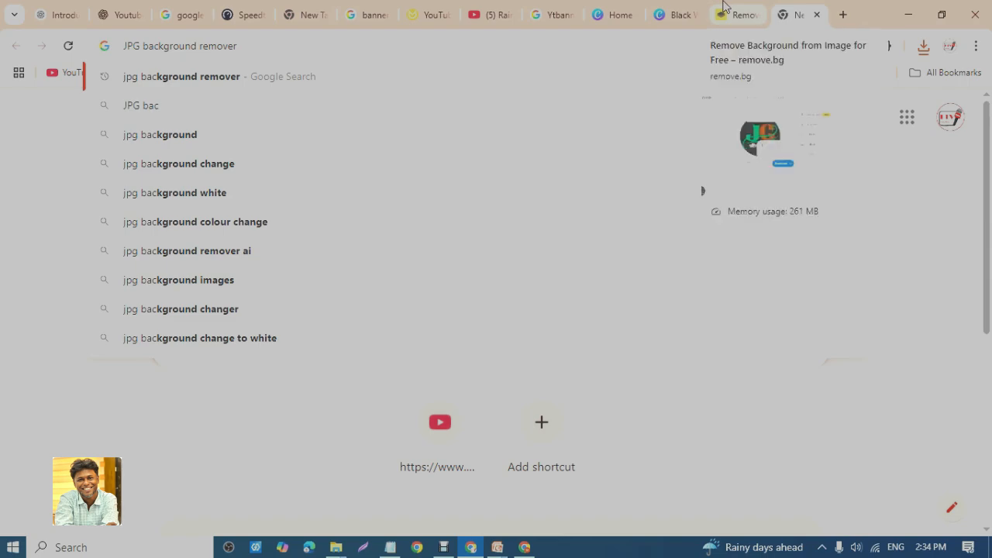
key(Return)
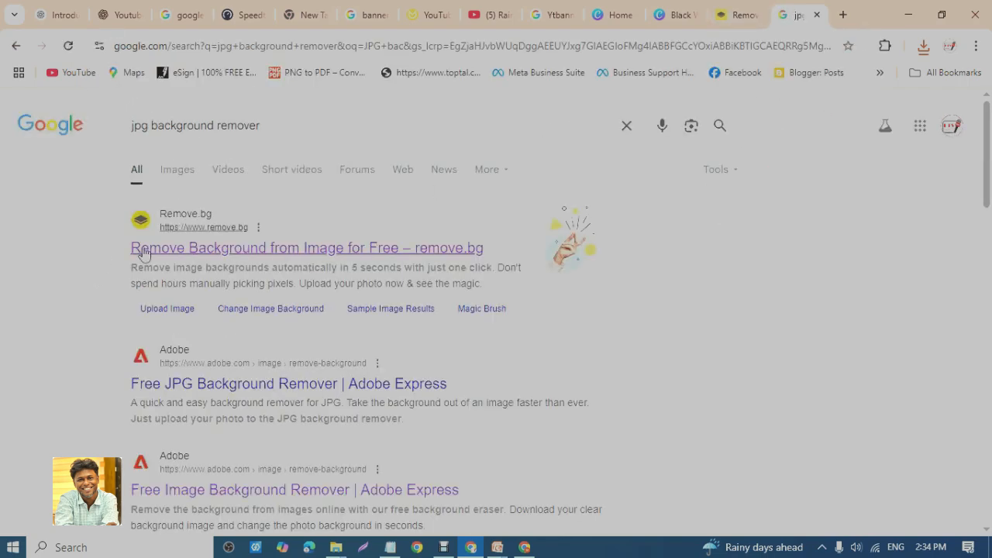
scroll(194, 248, down, 10)
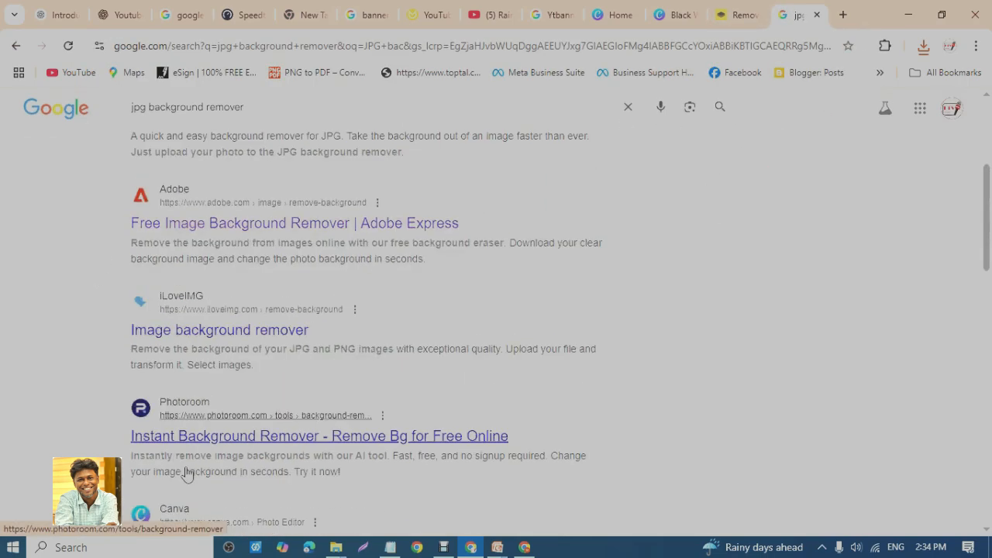
scroll(221, 337, down, 2)
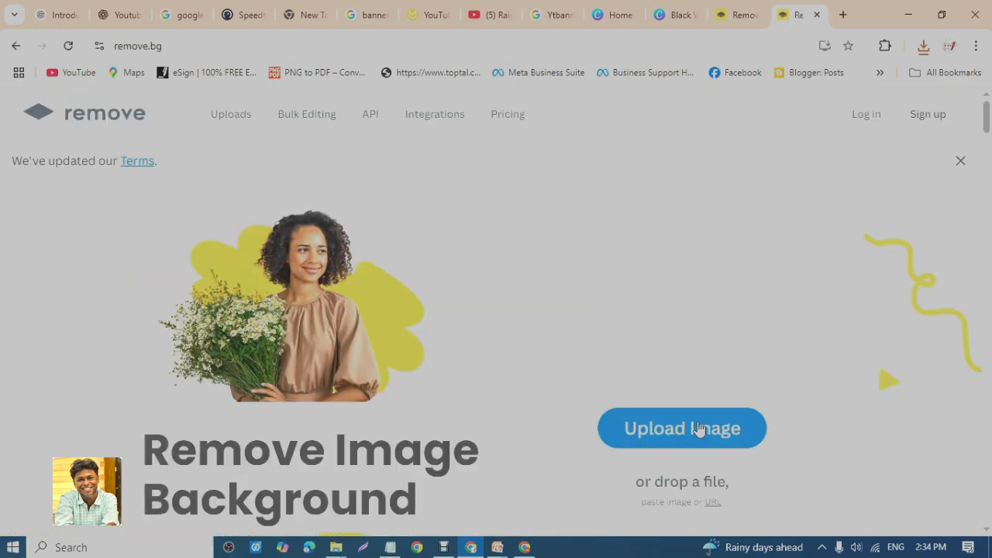
Upload Black White Simple Initials Logo .png from the Class 1 folder to remove.bg for background removal.
click(658, 431)
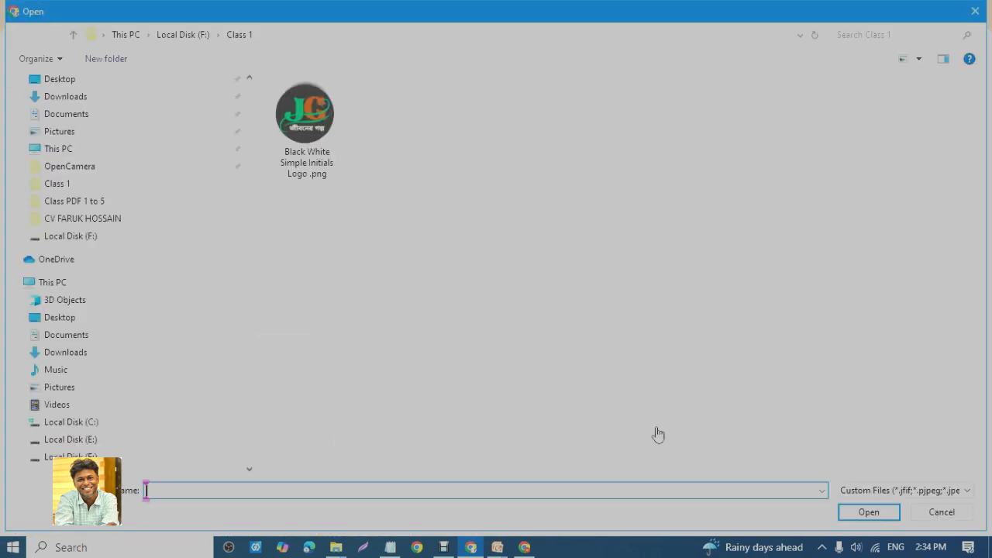
double_click(339, 110)
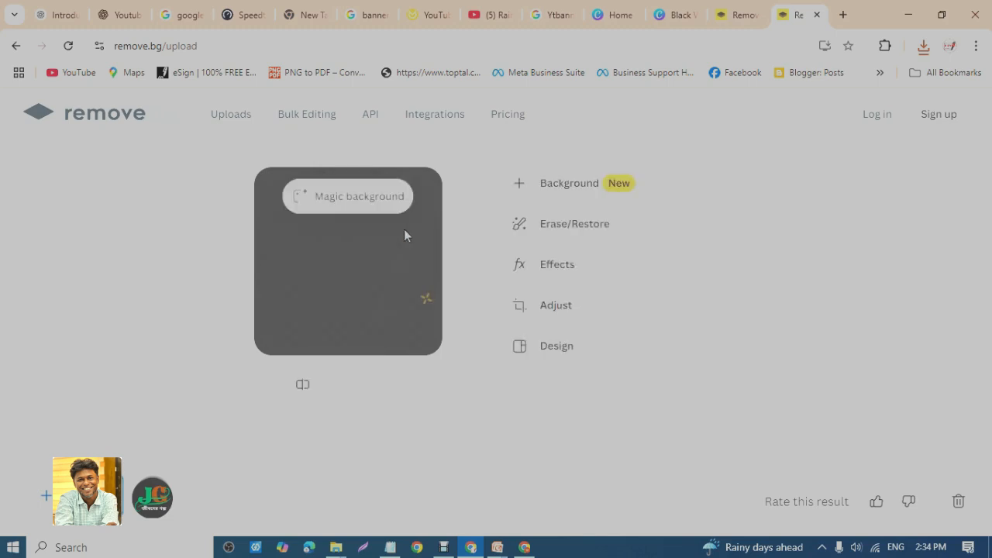
mouse_move(443, 392)
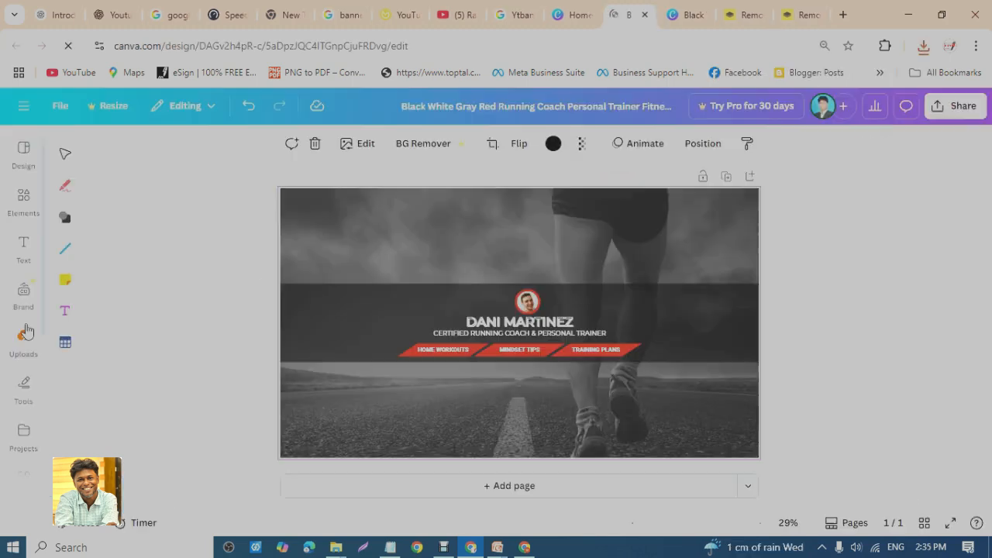
Switch to the Canva banner design, upload the JG logo image and place it over the middle of the banner.
click(23, 342)
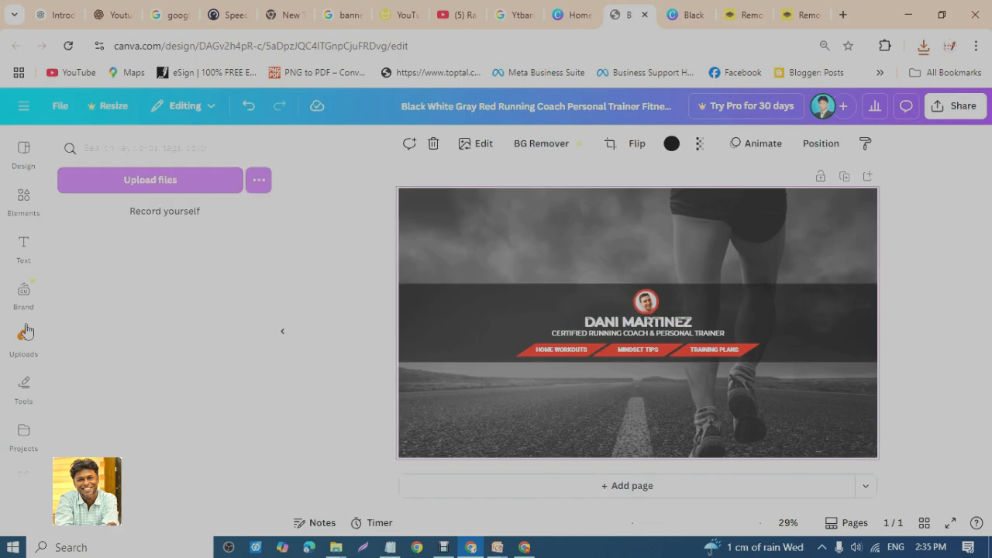
click(150, 180)
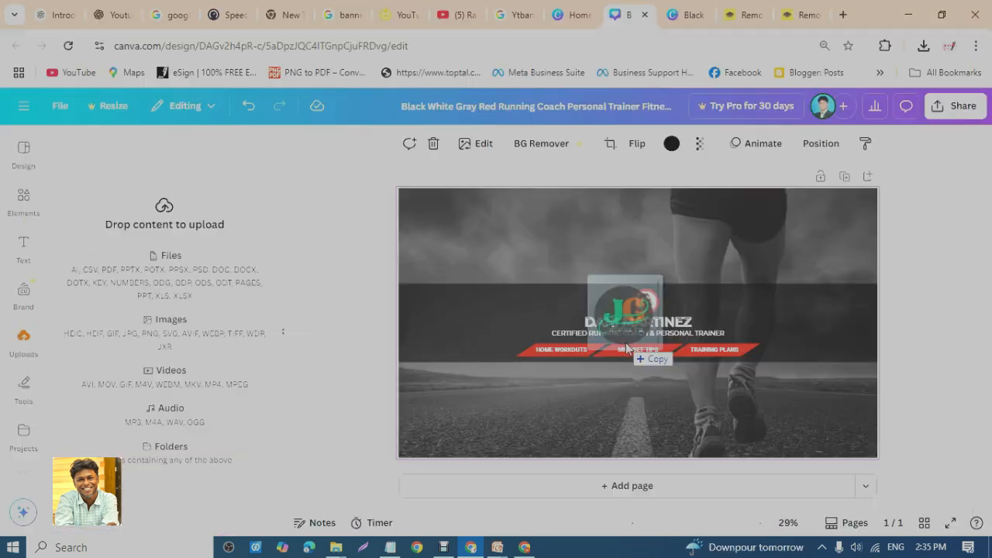
drag(627, 348, 596, 310)
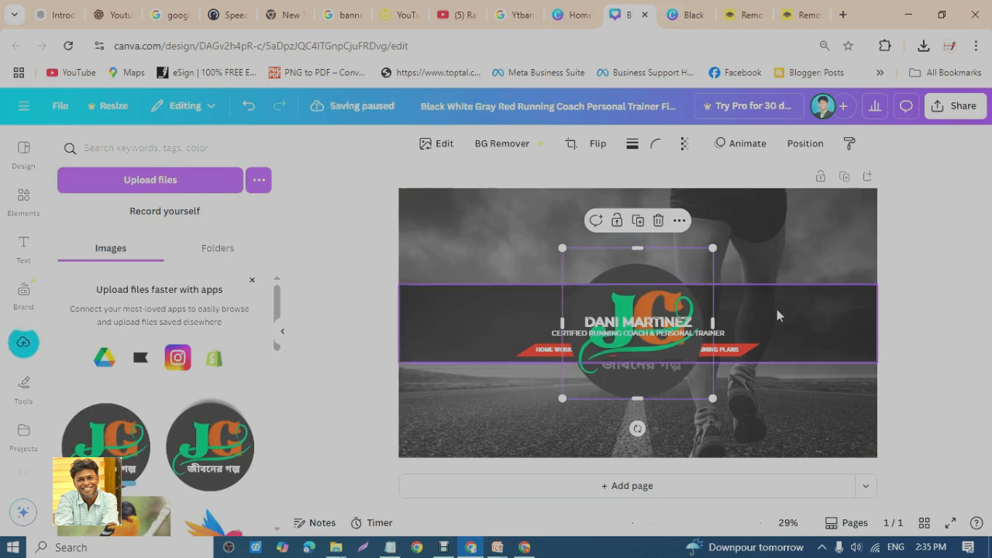
Change the fill colour of the banner's dark horizontal band to the red document colour.
click(817, 316)
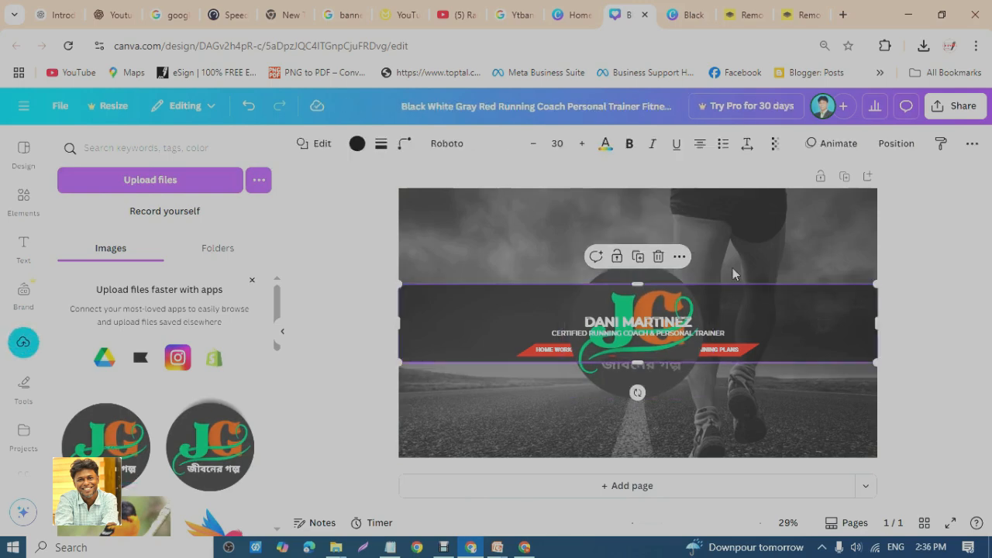
click(360, 144)
click(189, 240)
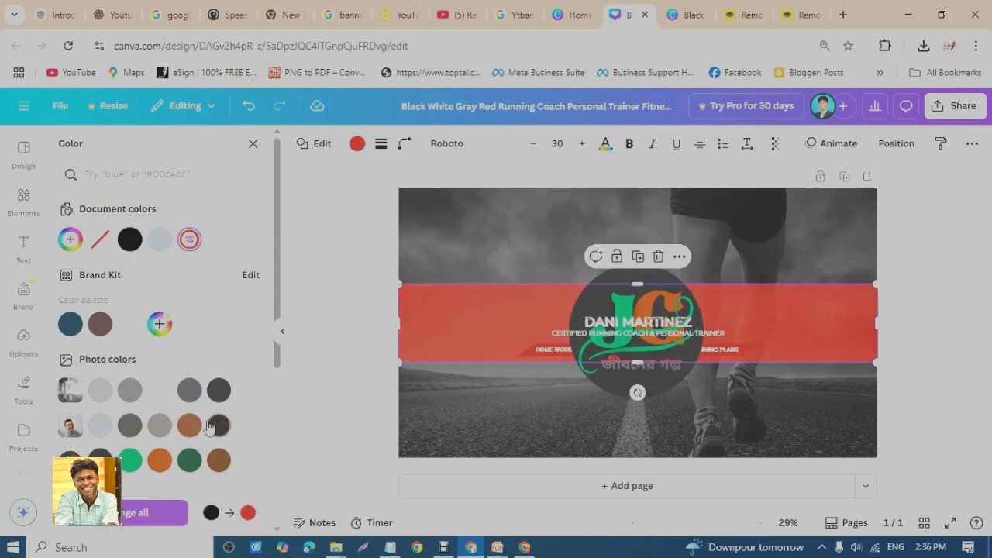
Try several solid colours on the banner's horizontal band, and fill it with the pink-to-yellow default gradient.
click(130, 461)
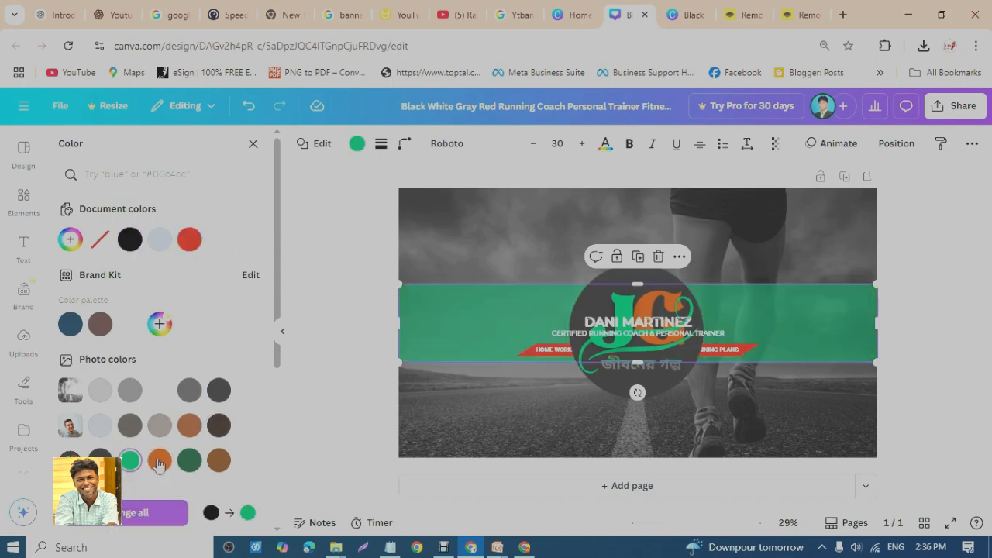
click(190, 462)
click(218, 460)
scroll(156, 387, down, 3)
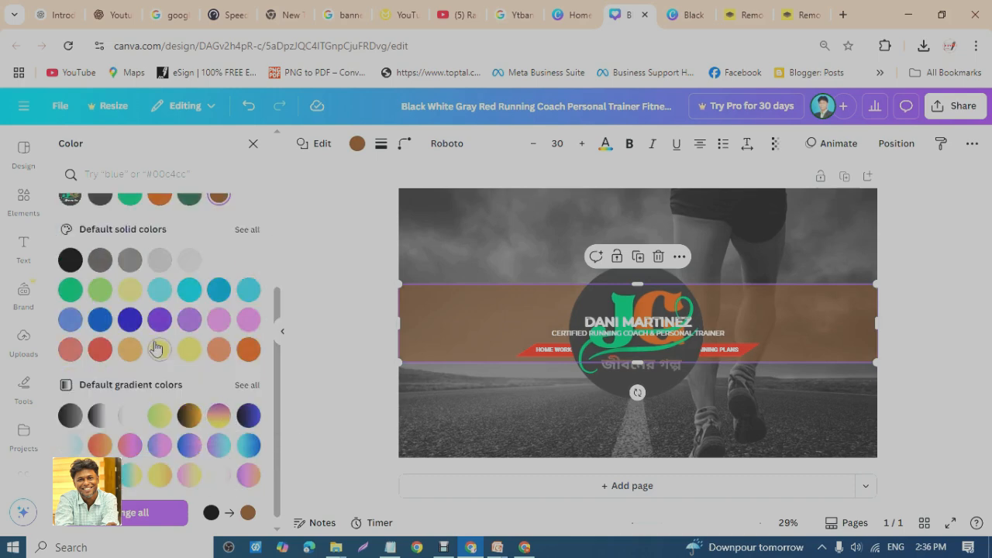
click(124, 352)
click(101, 350)
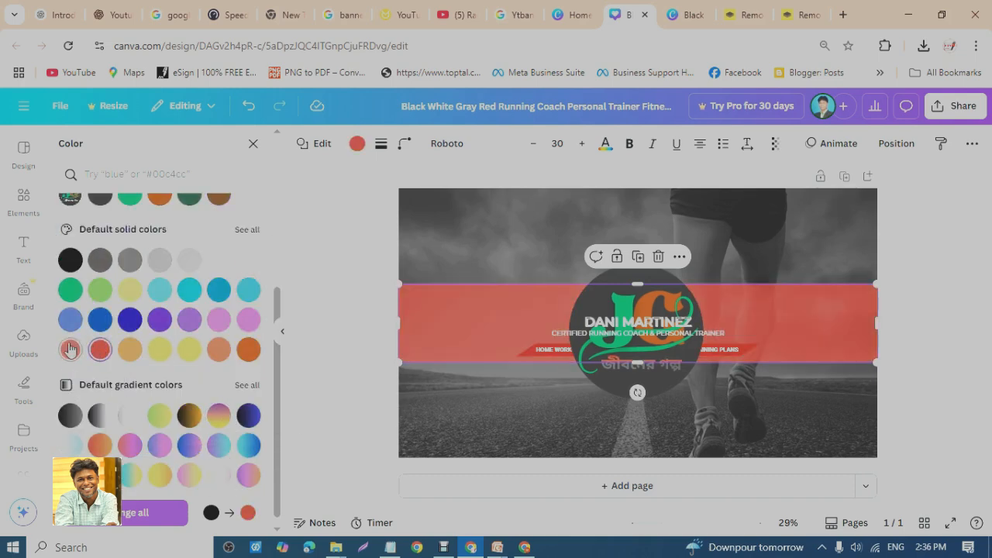
click(70, 349)
click(190, 445)
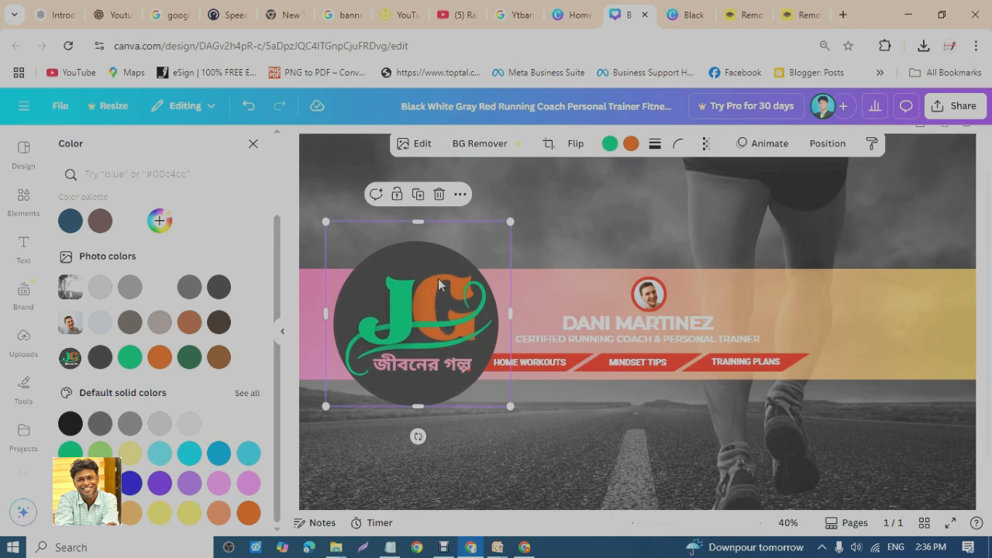
Try resizing the JG logo on the left part of the banner.
drag(509, 405, 485, 380)
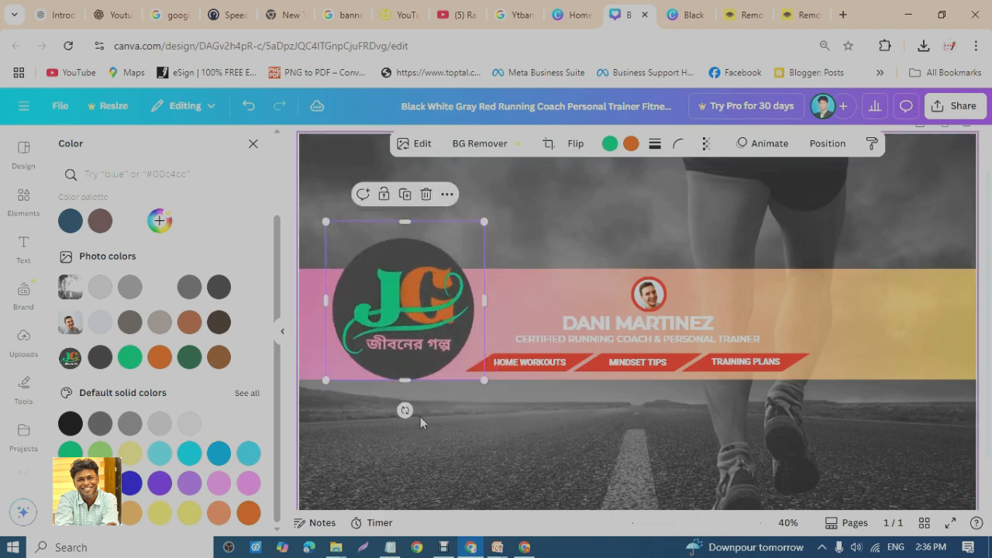
drag(403, 411, 655, 326)
drag(680, 258, 475, 245)
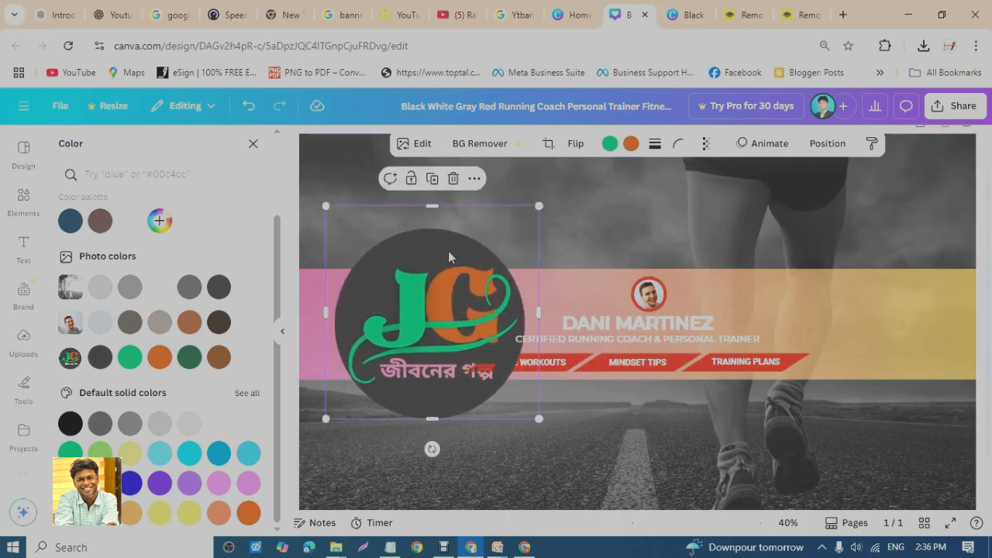
Rotate the JG logo to 90° and undo the rotation.
click(826, 144)
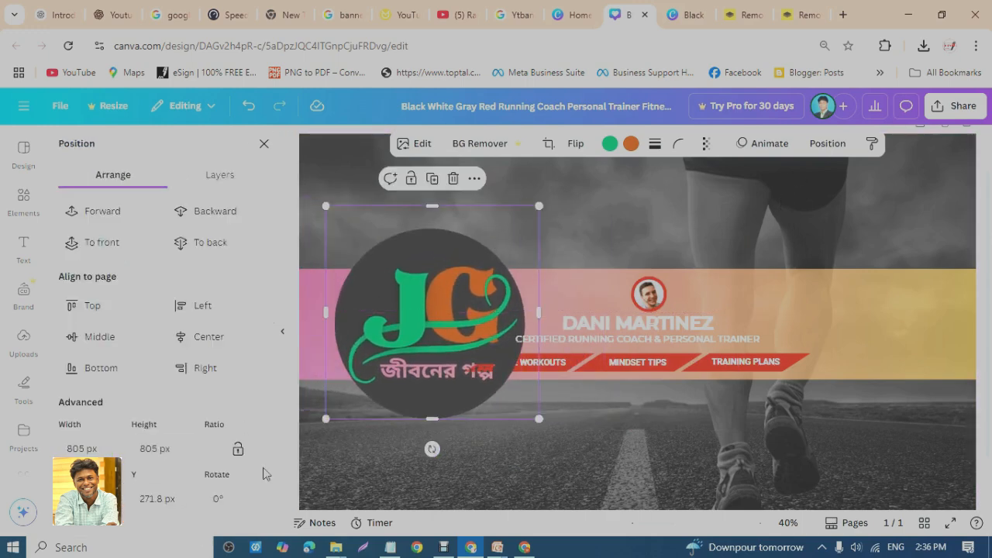
click(229, 498)
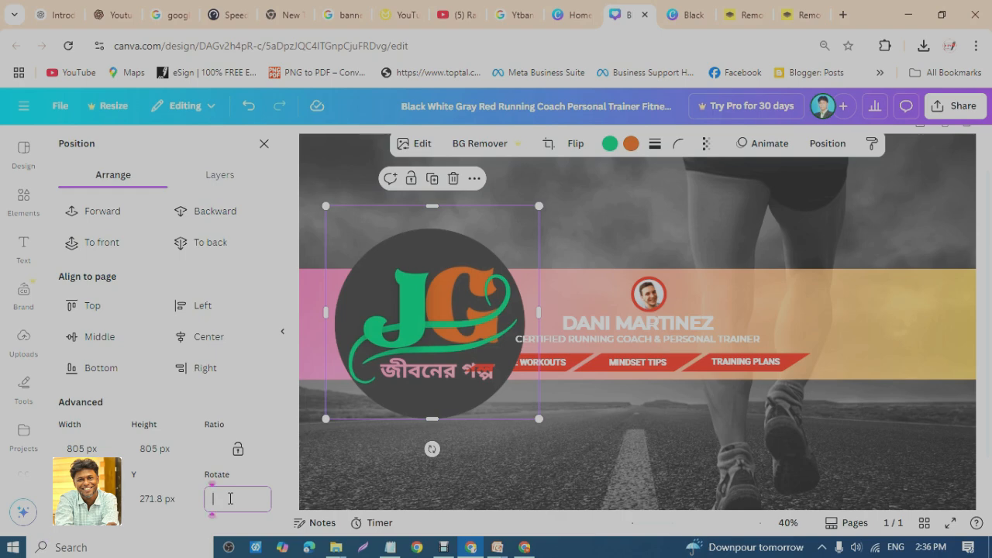
text(90)
key(Return)
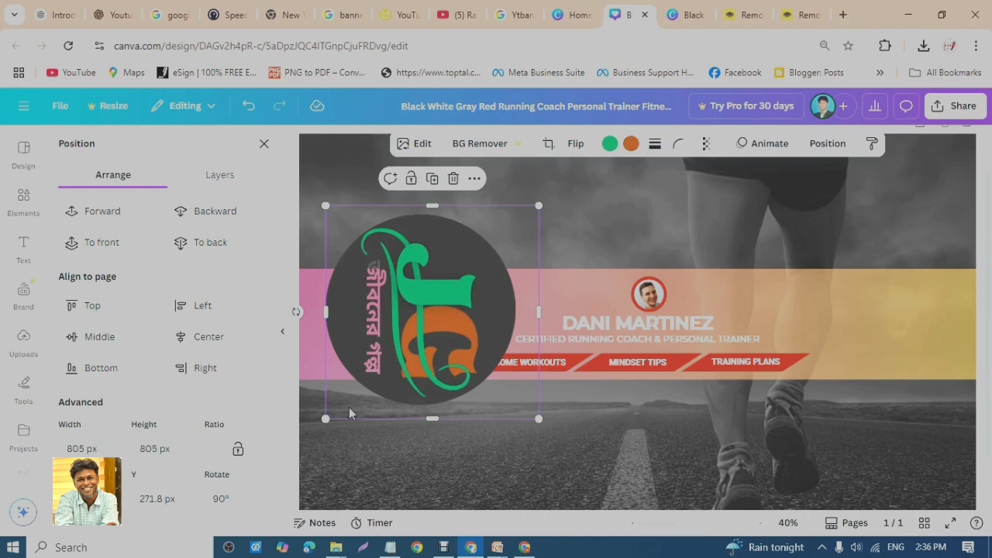
key(ctrl+z)
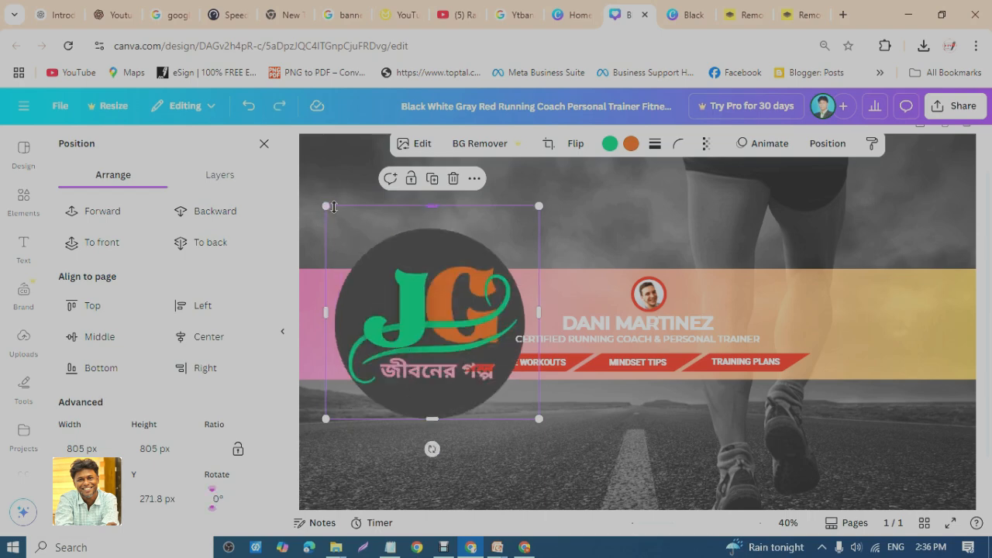
Shrink the JG logo to about 280 px square.
drag(327, 204, 467, 341)
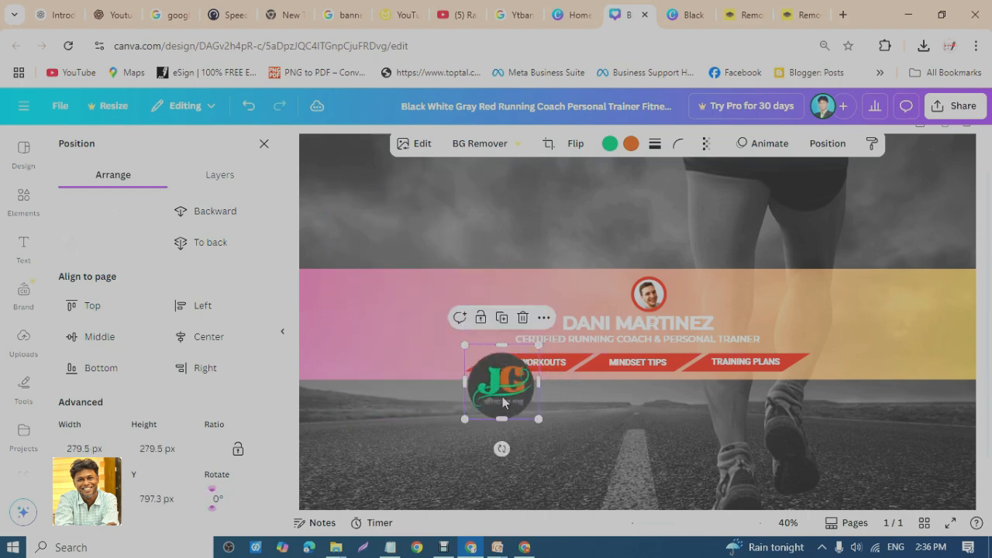
Try placing the JG logo inside the circular portrait frame above the headline and resizing it, and undo the placement.
drag(500, 392, 657, 298)
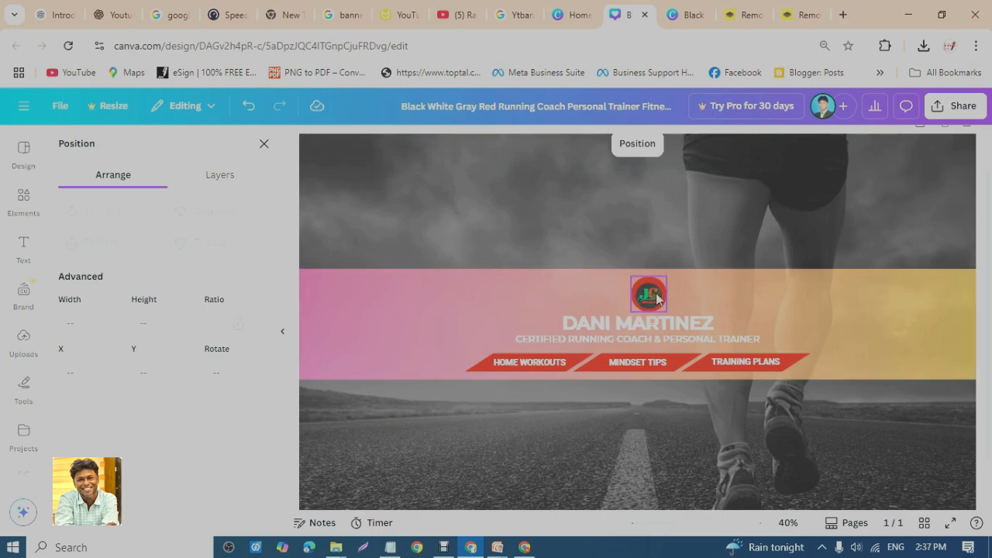
scroll(658, 298, up, 10)
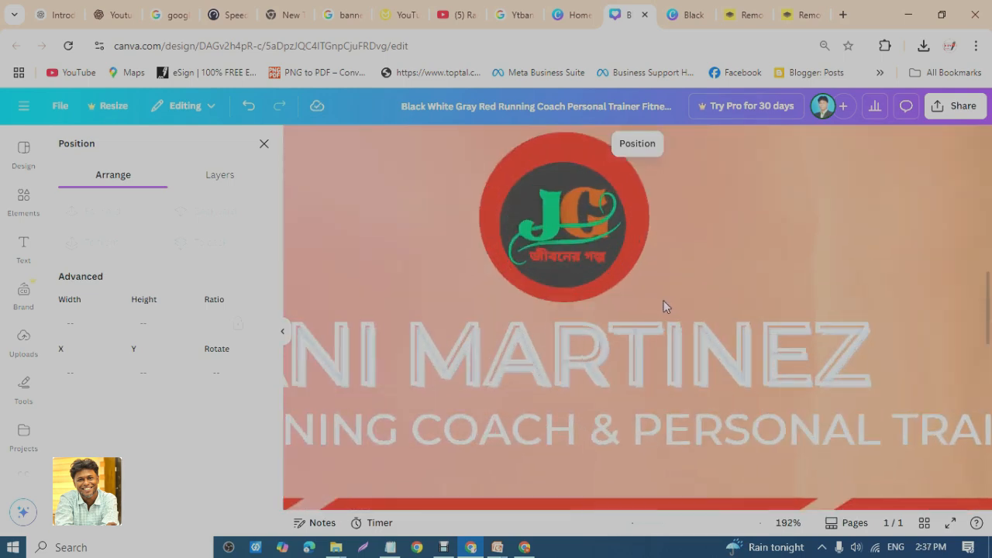
scroll(661, 313, down, 7)
drag(625, 276, 647, 247)
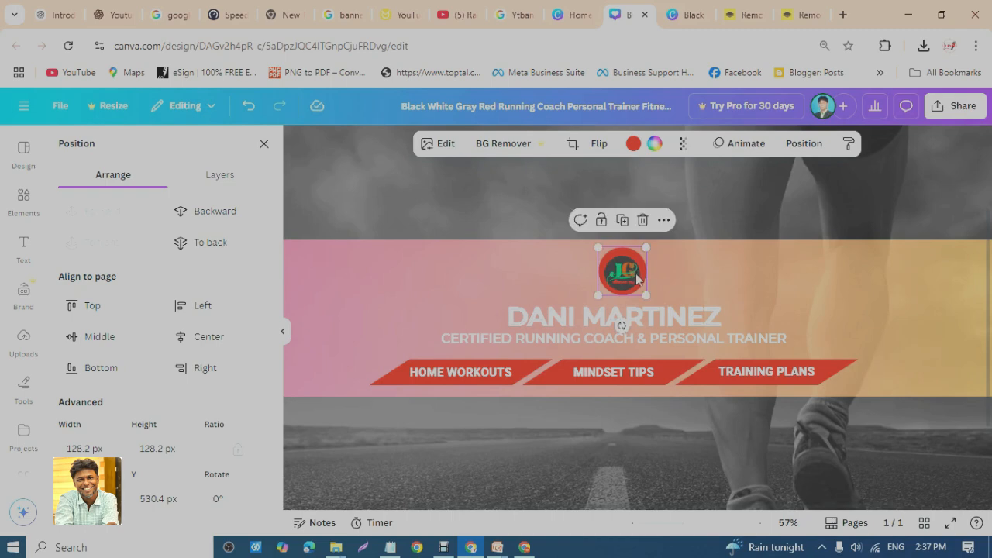
key(ctrl+z)
key(ctrl+z)
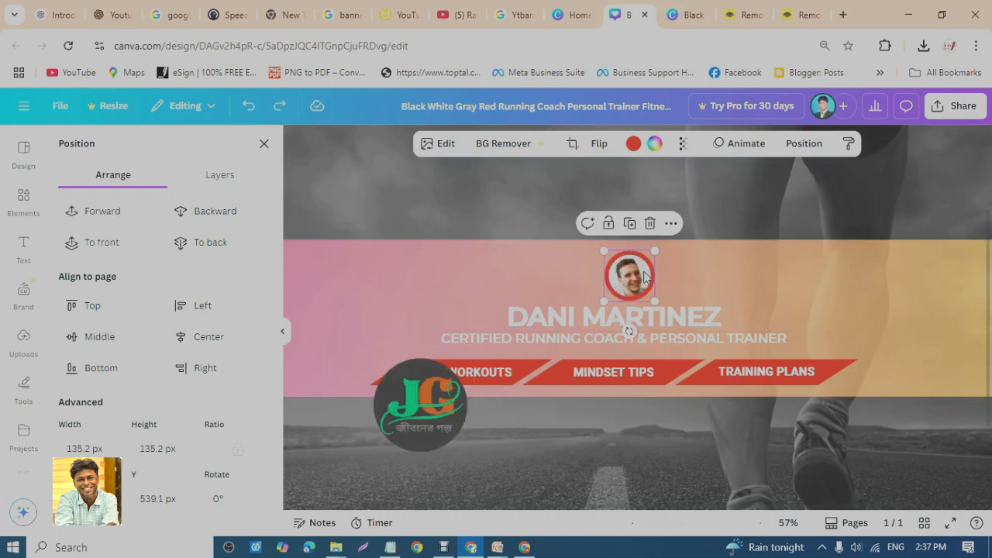
Remove the circular portrait and place the JG logo, reduced in size, in its spot above the headline.
drag(697, 223, 869, 161)
drag(455, 366, 665, 237)
click(720, 215)
click(650, 273)
click(710, 223)
scroll(735, 277, down, 1)
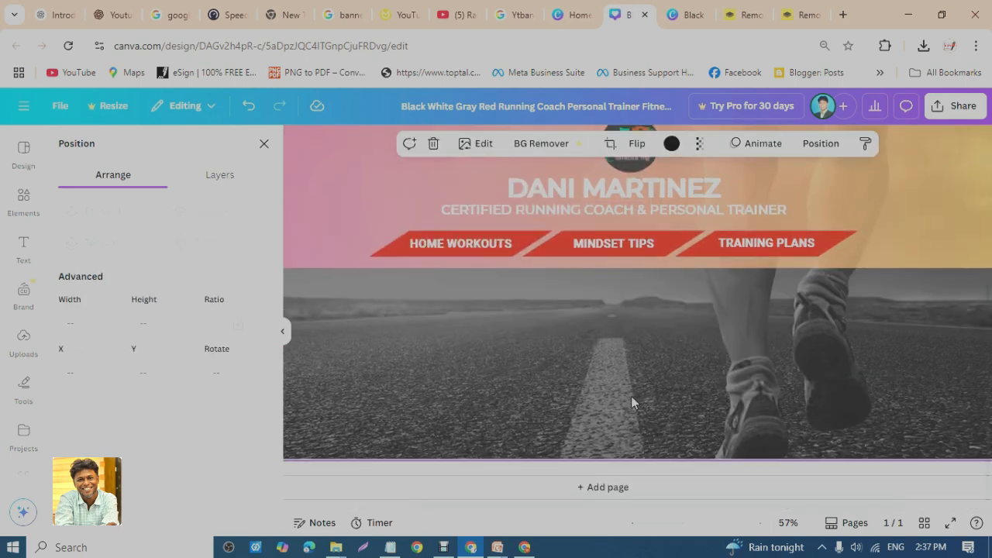
scroll(631, 396, up, 1)
Copy the channel name জীবনের গল্প from the Class TEXT.txt notes in Notepad and replace the banner's headline with it.
click(604, 284)
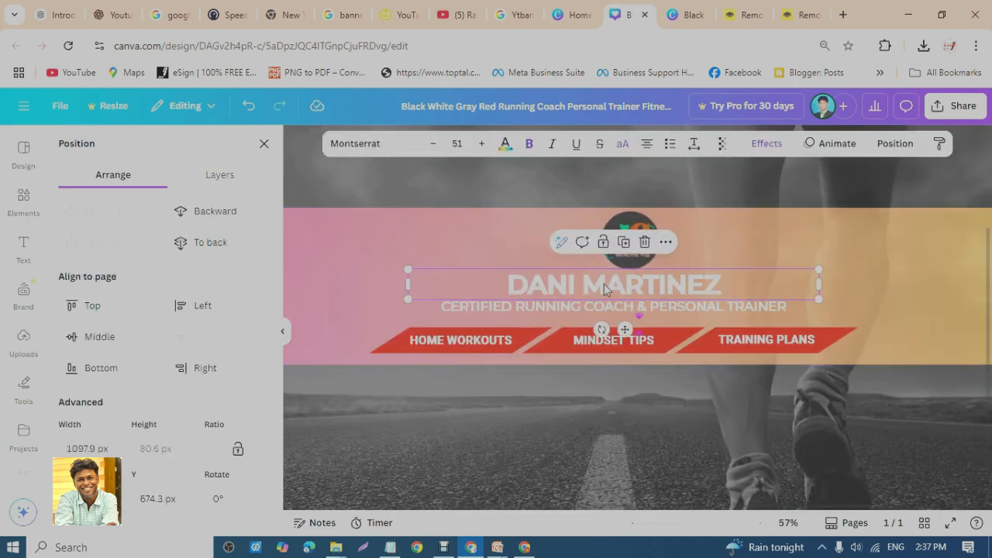
click(390, 547)
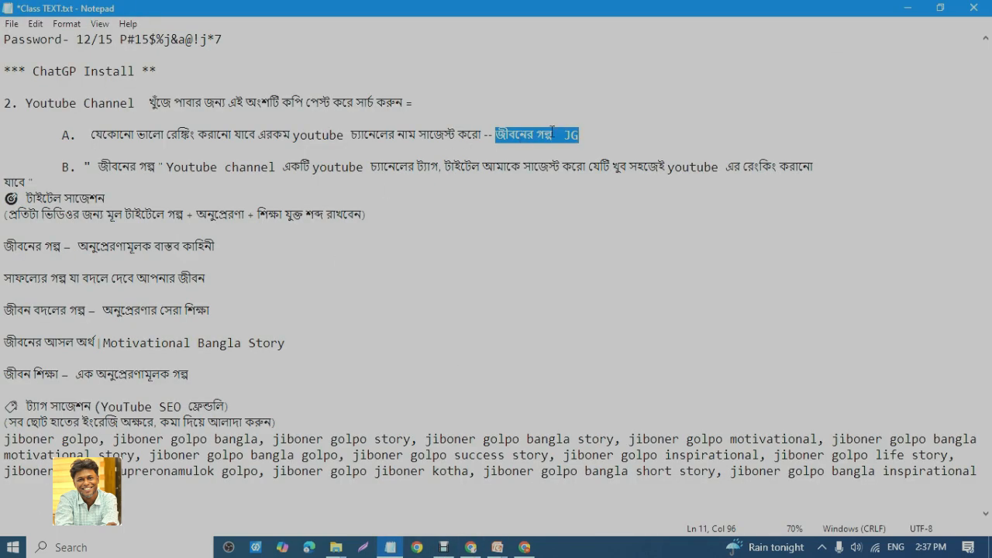
drag(552, 132, 499, 136)
key(ctrl+c)
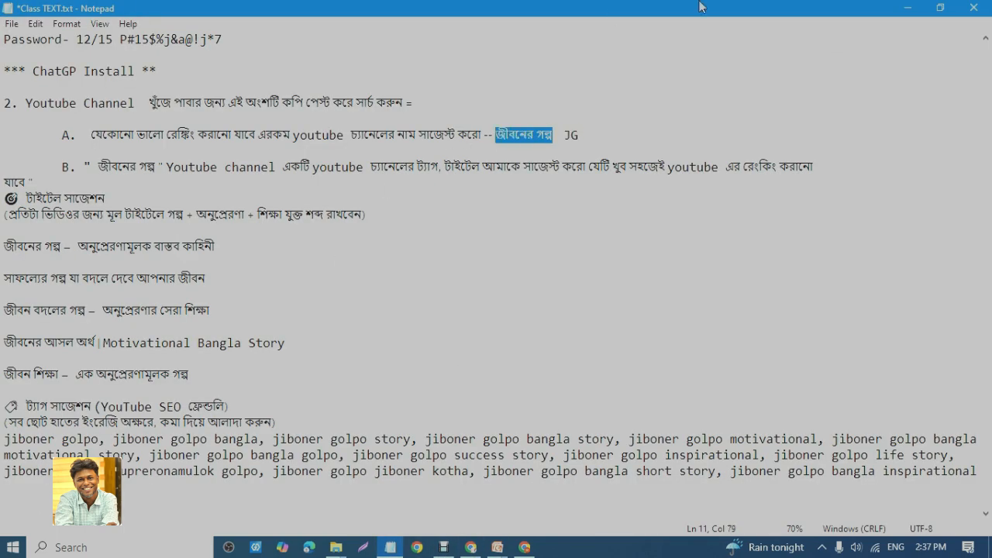
click(907, 8)
double_click(598, 283)
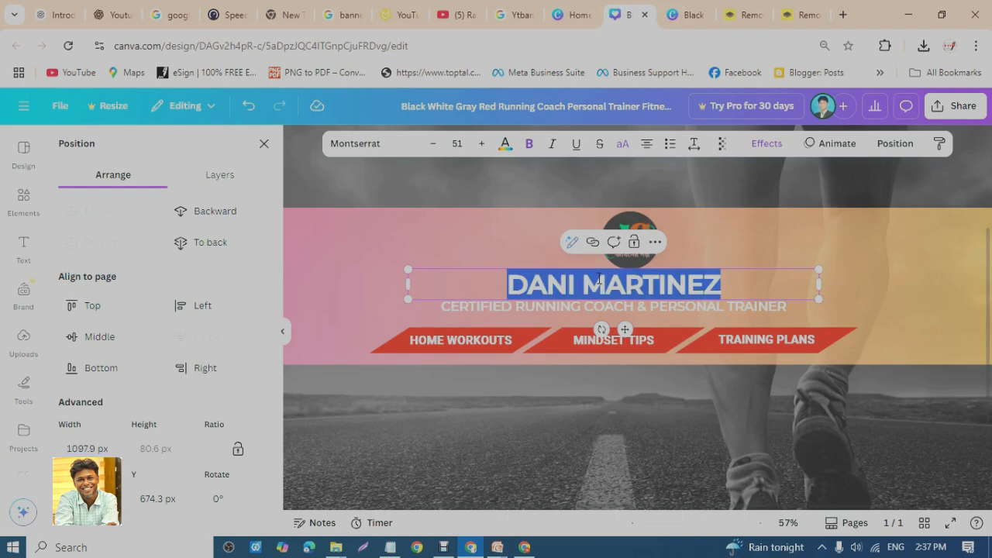
key(ctrl+v)
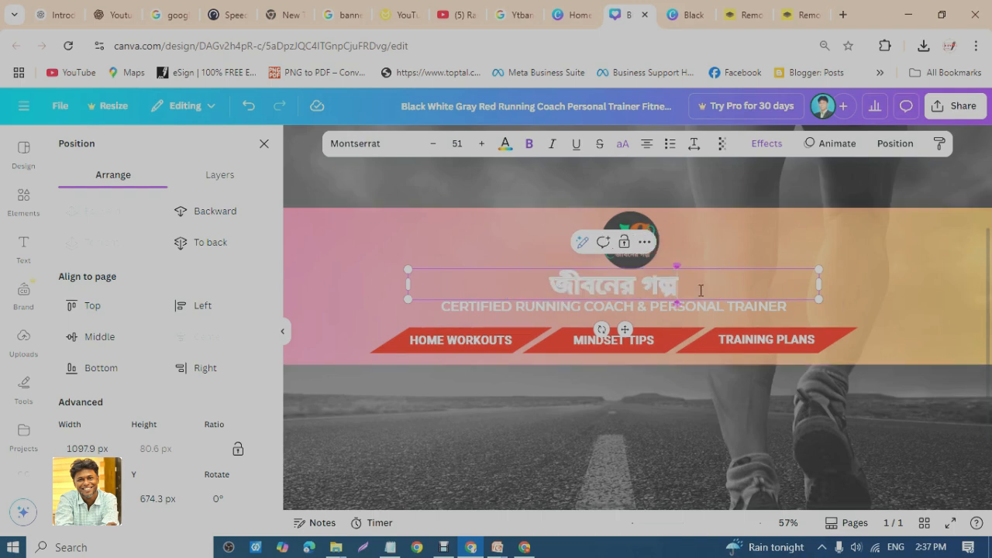
click(855, 201)
Change the text colour of the জীবনের গল্প headline to turquoise from the default solid colours.
click(637, 287)
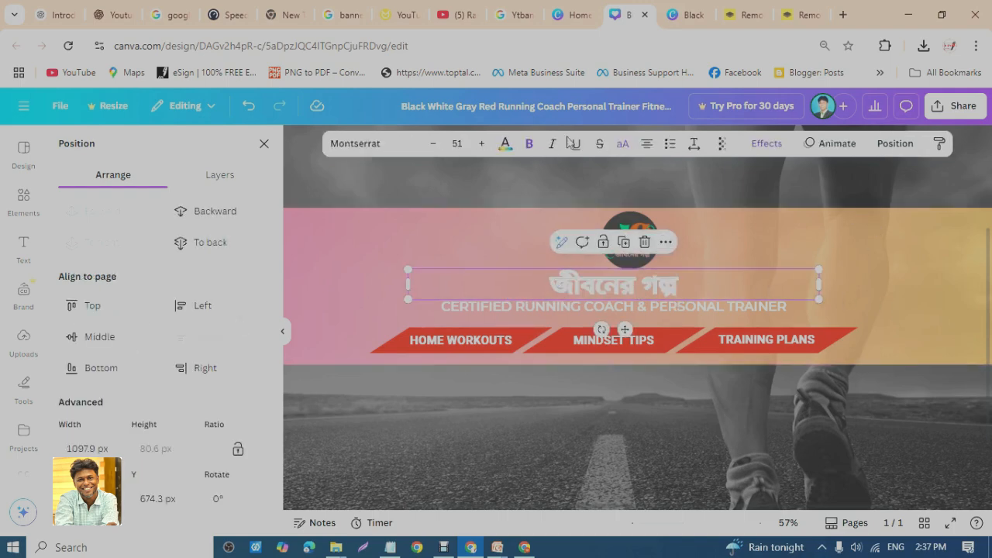
click(505, 144)
click(161, 242)
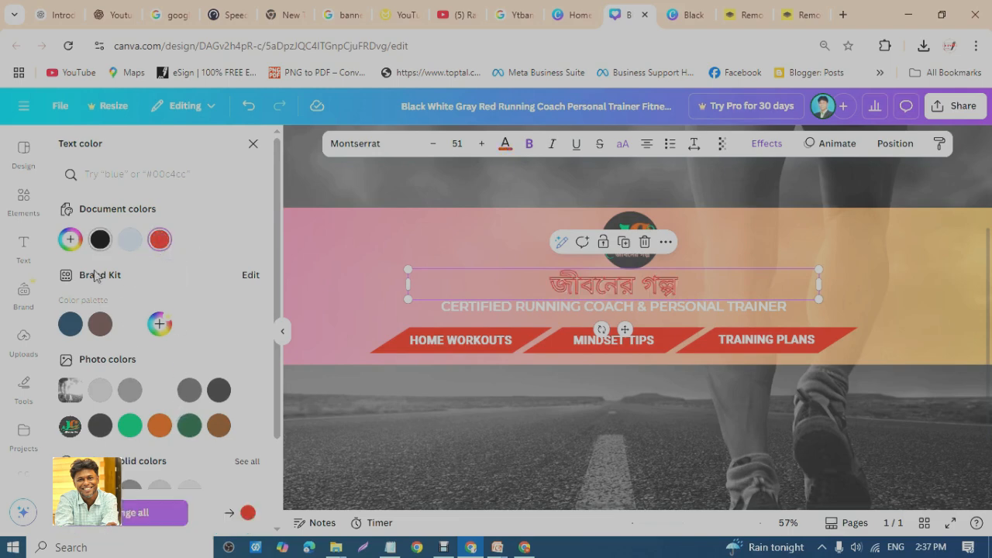
scroll(132, 365, down, 2)
scroll(135, 374, up, 2)
click(130, 326)
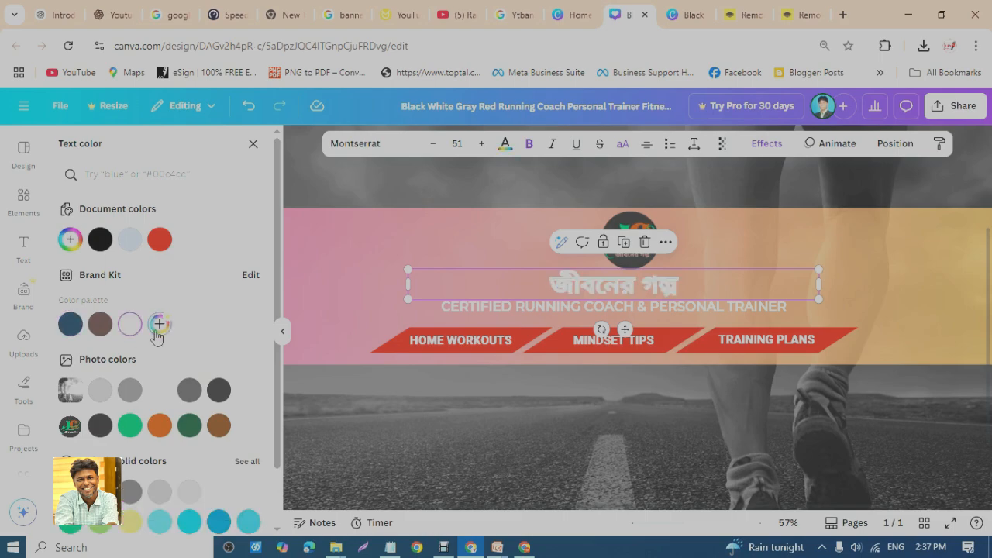
click(158, 329)
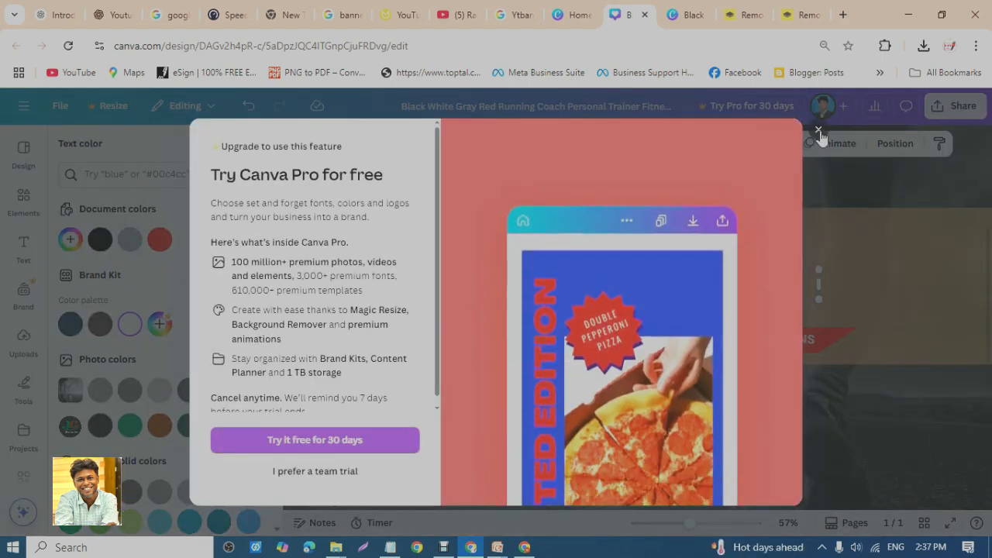
click(818, 130)
scroll(193, 388, down, 2)
click(190, 454)
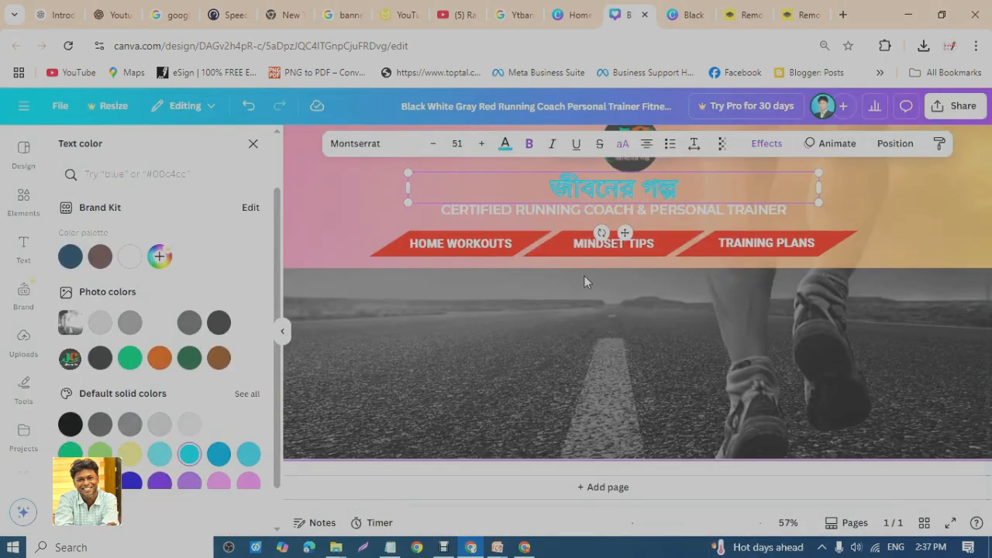
scroll(584, 275, up, 3)
click(645, 378)
Examine the editable tagline and the three red label boxes, HOME WORKOUTS, MINDSET TIPS and TRAINING PLANS.
scroll(640, 369, down, 1)
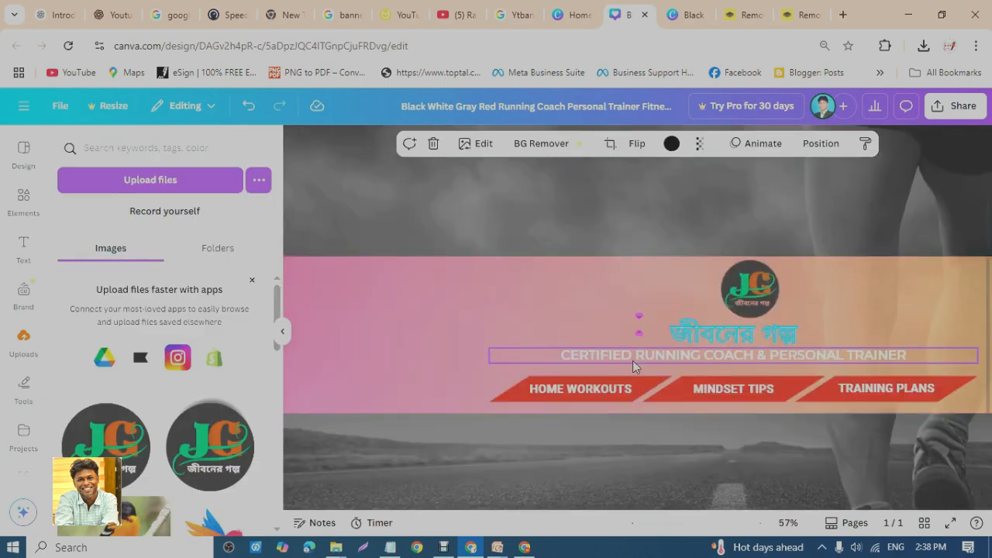
click(633, 360)
double_click(635, 359)
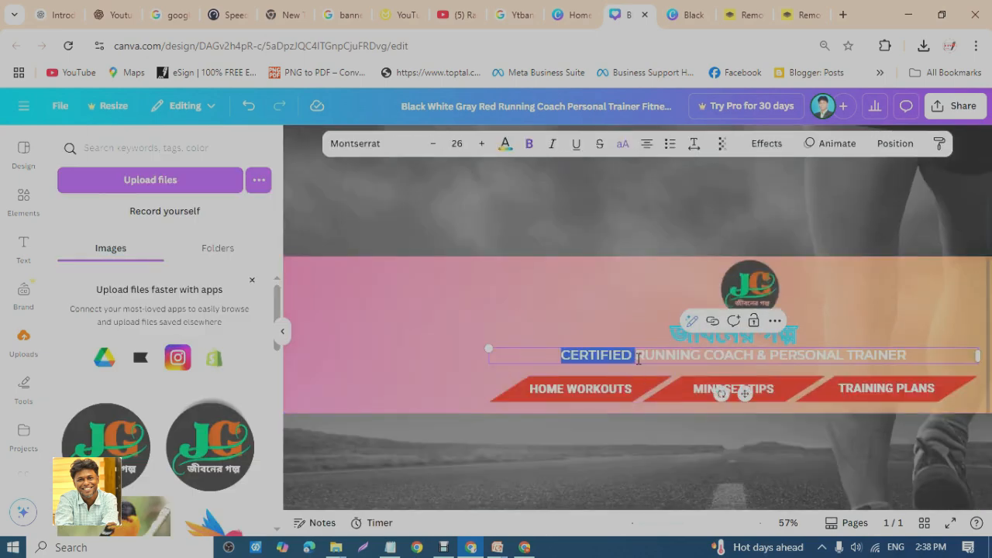
click(607, 390)
click(757, 390)
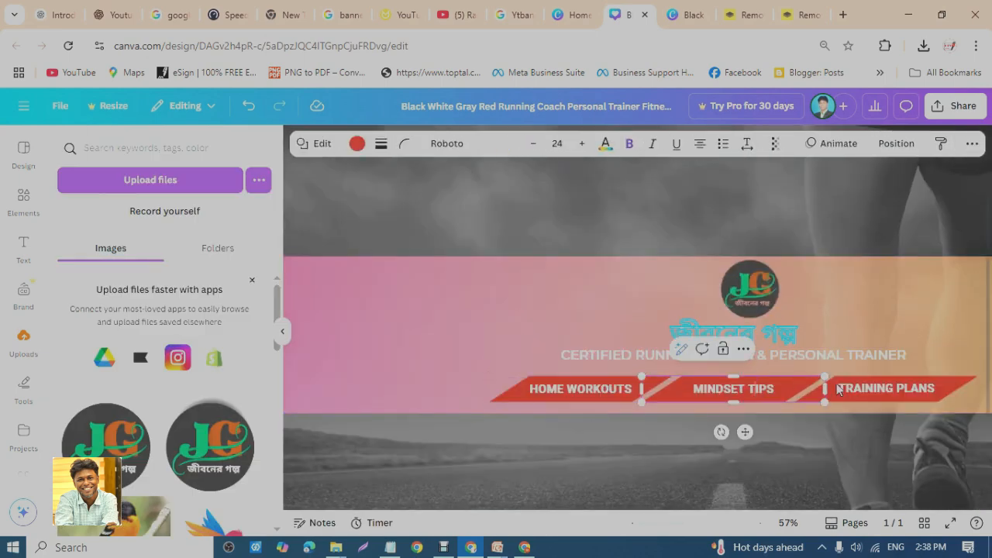
click(894, 387)
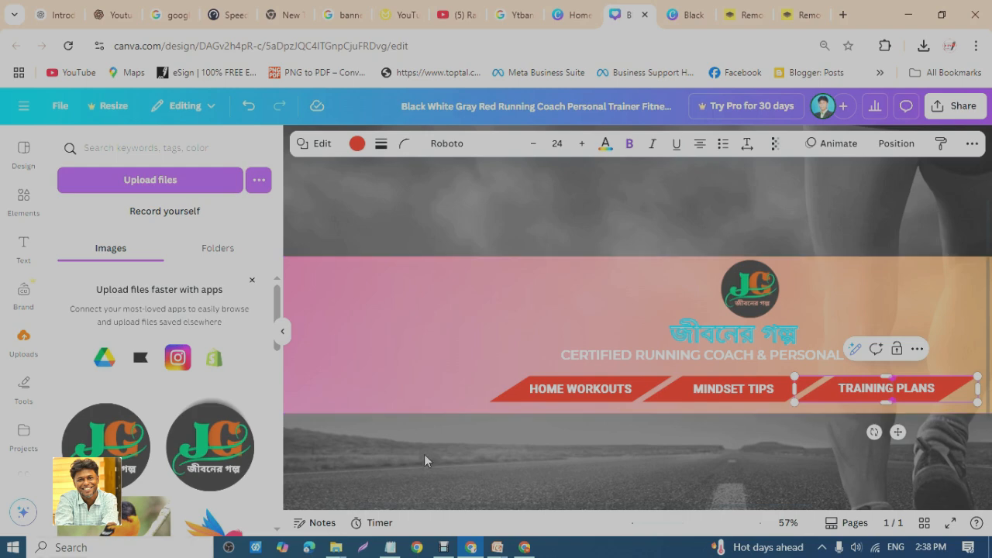
click(553, 393)
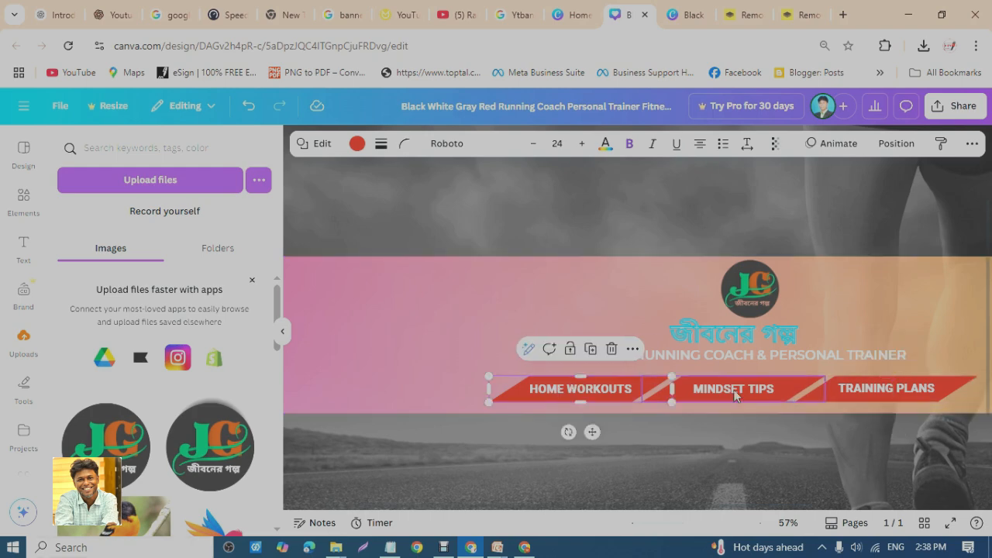
click(737, 396)
click(889, 390)
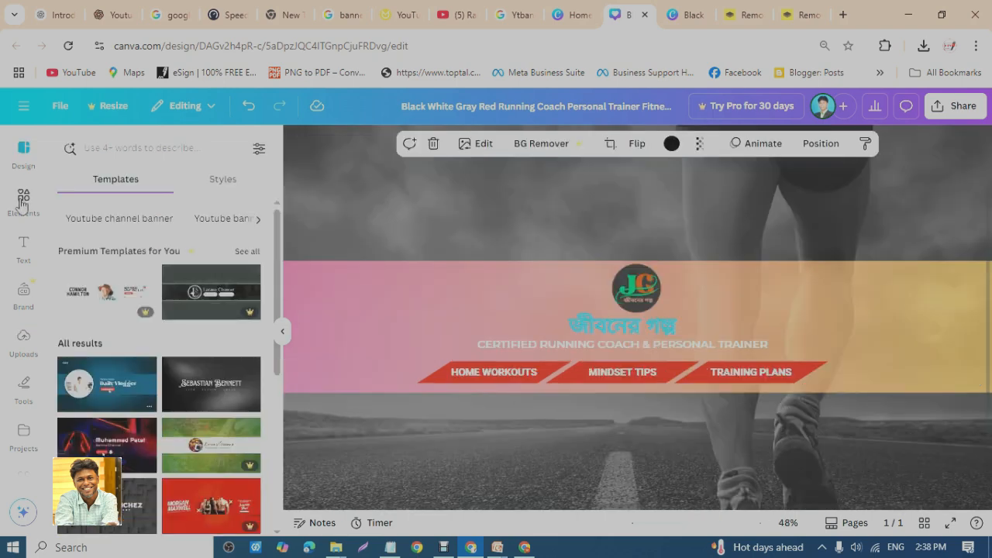
Add a square shape from the design elements over the middle of the banner.
click(31, 203)
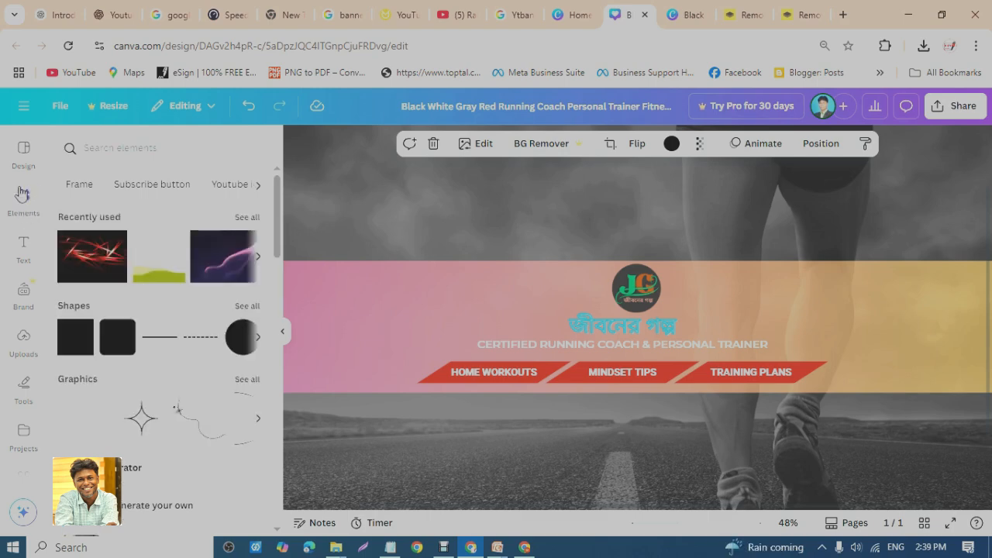
click(83, 330)
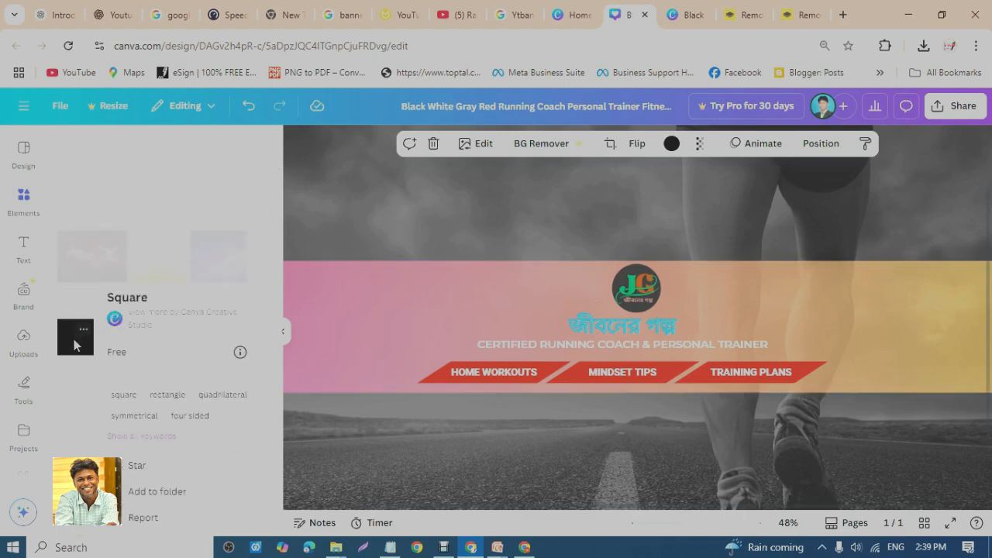
click(83, 345)
scroll(503, 253, up, 2)
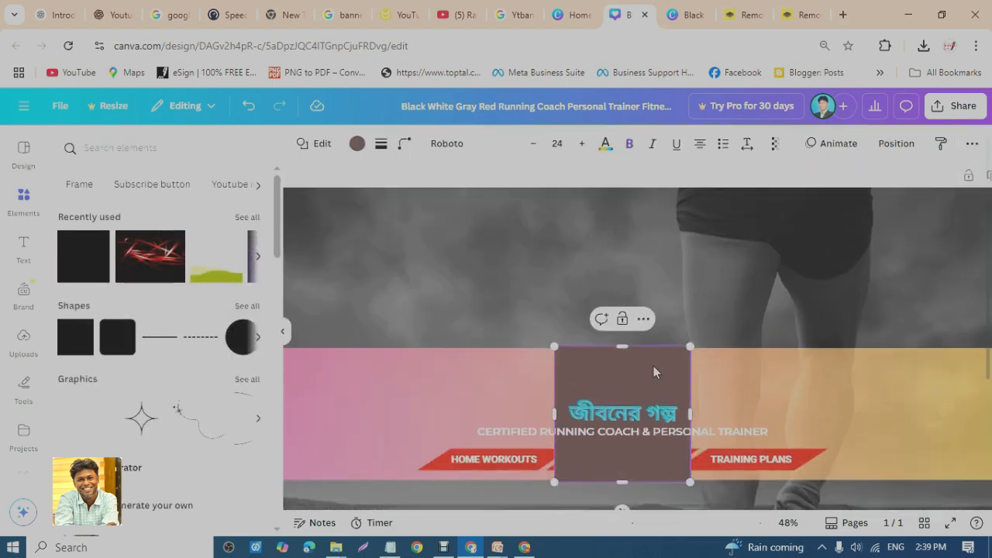
Move the square to the banner's upper-left corner and fill it with black from the document colours.
drag(654, 366, 379, 216)
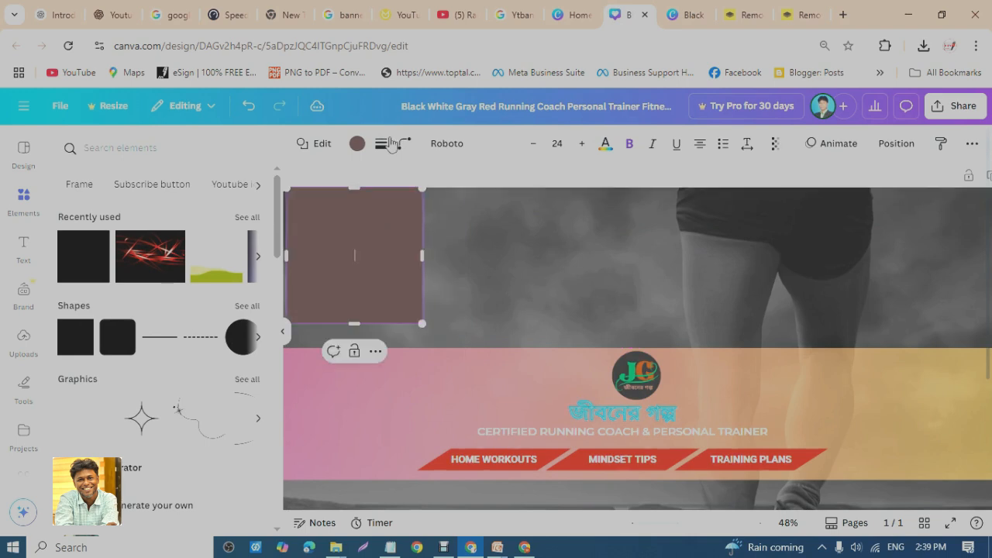
click(357, 144)
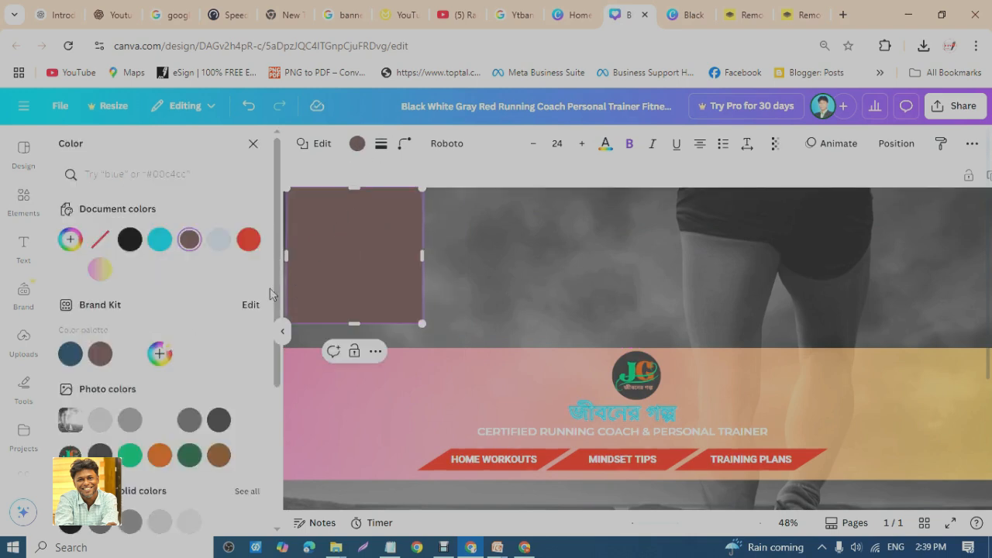
click(130, 239)
click(352, 247)
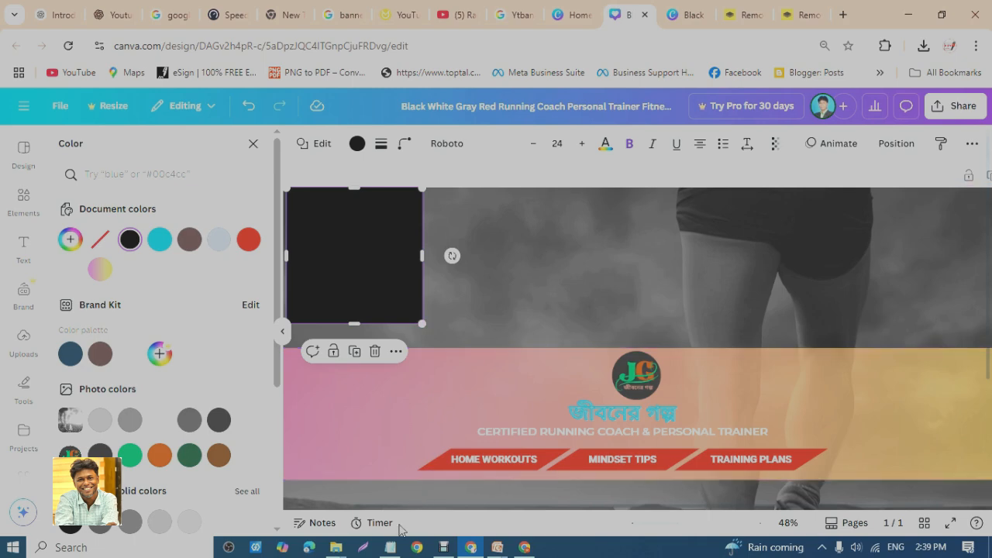
Look up the banner width 1546 in the Class TEXT.txt notes and stretch the black shape to about that width.
click(391, 547)
click(391, 547)
drag(423, 324, 773, 341)
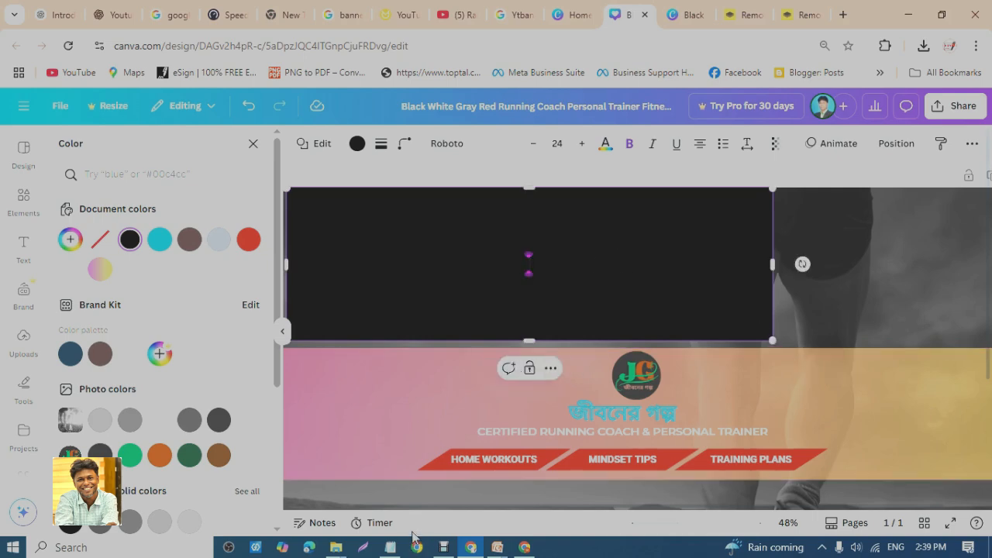
Look up the banner height 423 in the Class TEXT.txt notes and reduce the black rectangle to about that height.
click(394, 546)
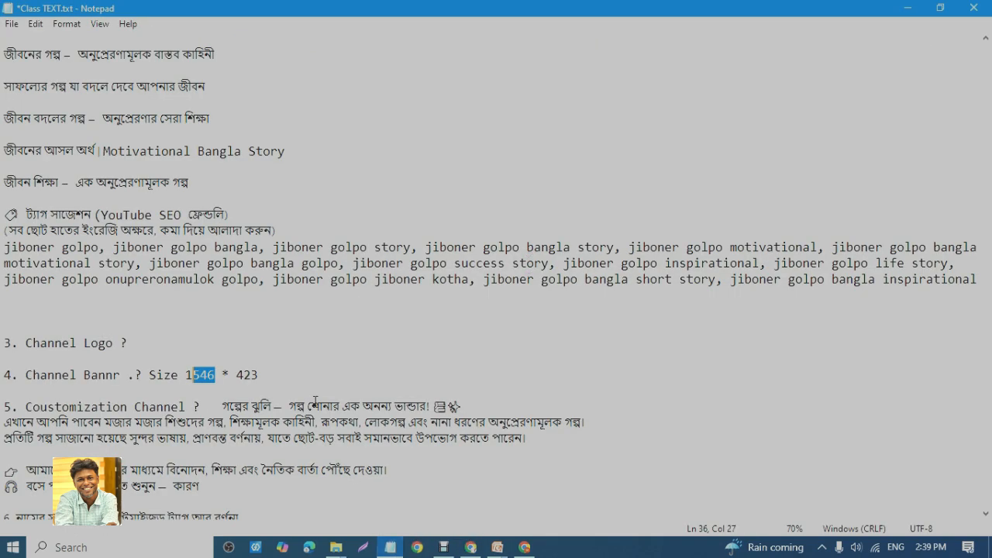
double_click(245, 375)
click(907, 8)
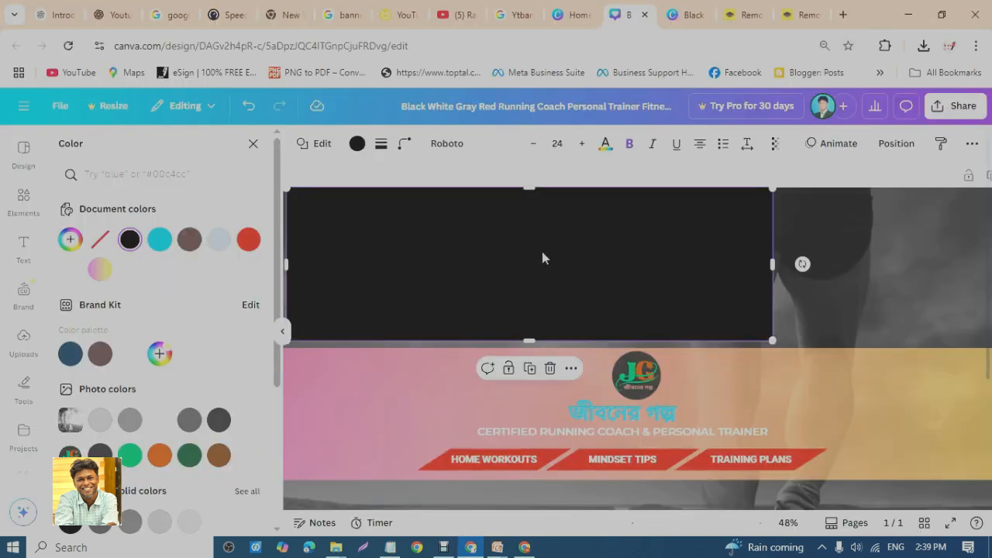
click(542, 258)
drag(536, 340, 520, 312)
scroll(558, 320, up, 5)
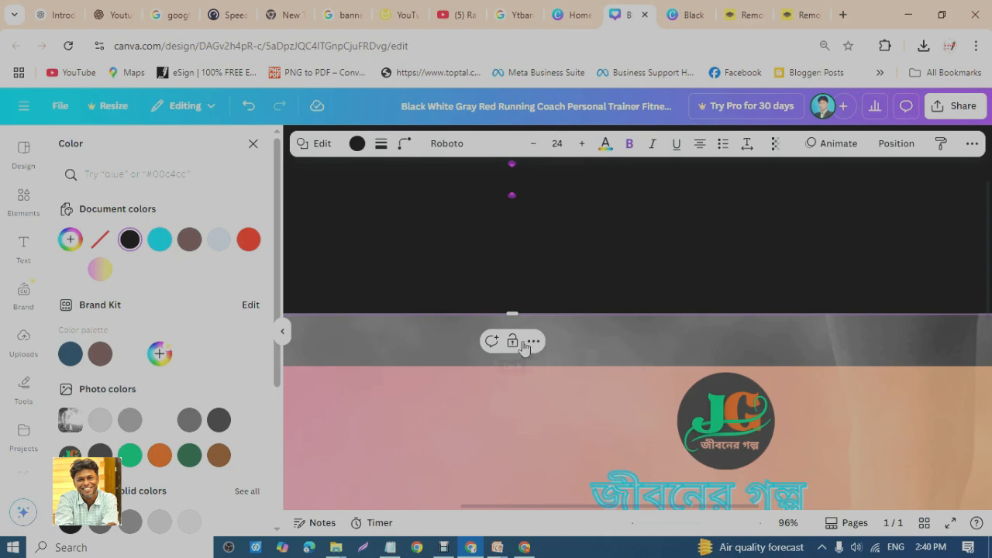
scroll(534, 325, down, 5)
scroll(535, 326, down, 1)
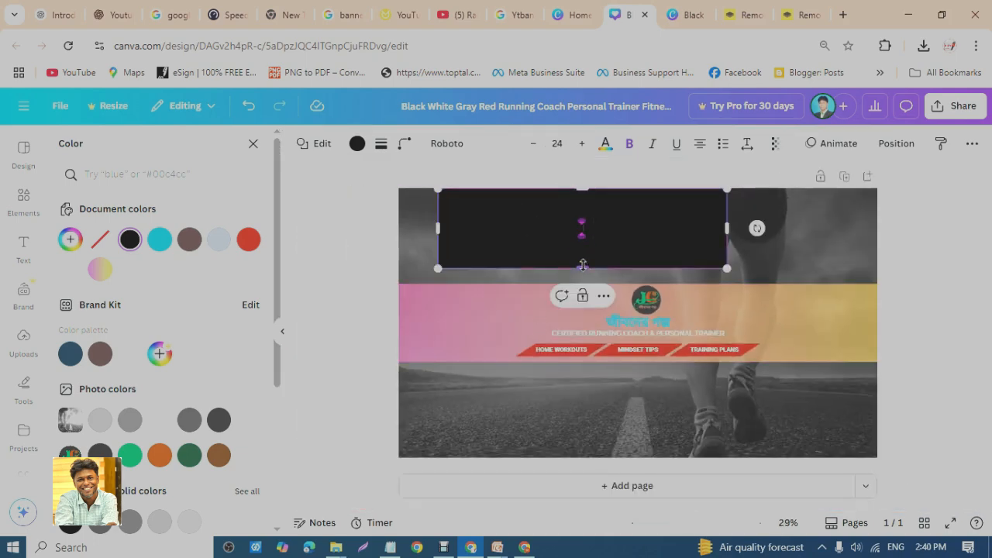
drag(583, 266, 583, 266)
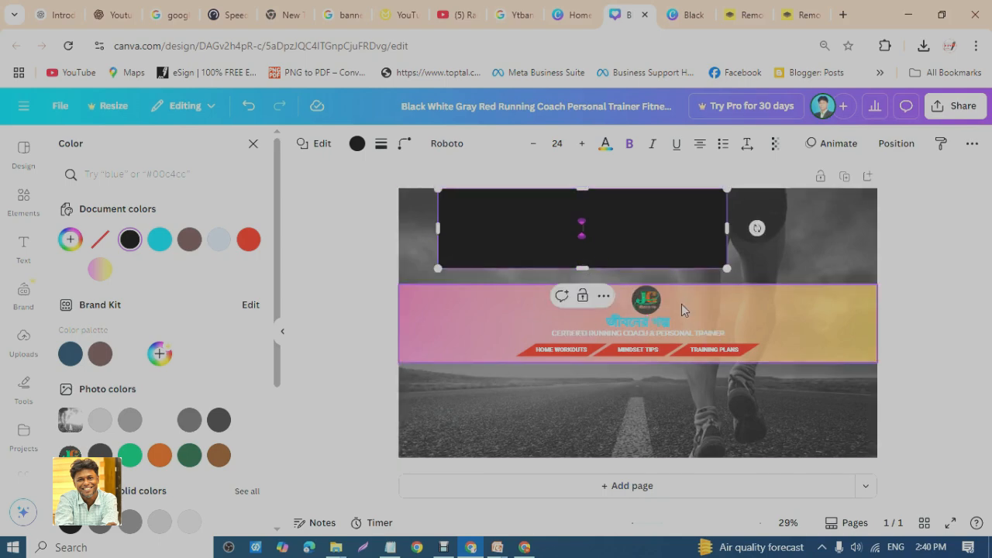
Place the black rectangle over the middle of the pink-yellow band, covering the logo and the three red labels.
scroll(681, 303, up, 3)
scroll(681, 304, down, 2)
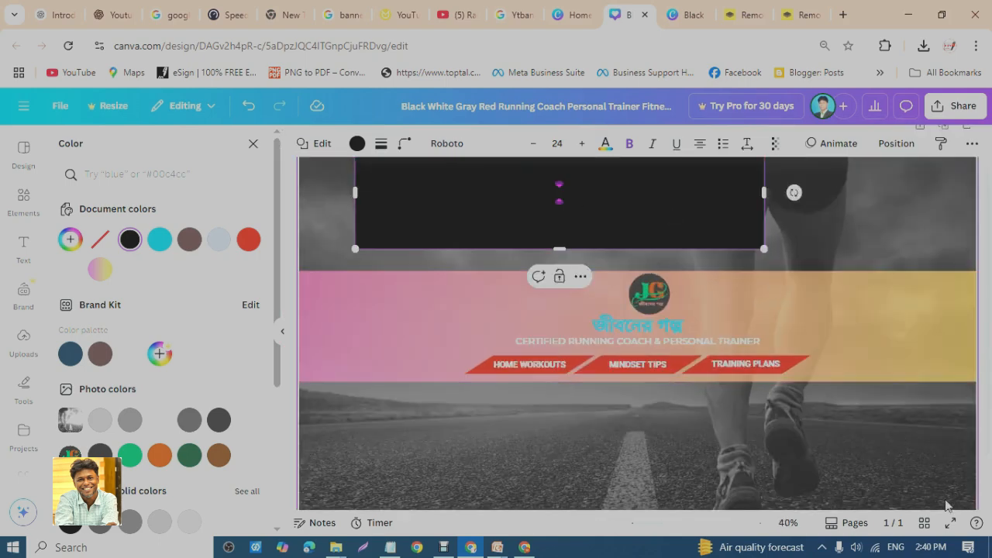
drag(643, 224, 713, 322)
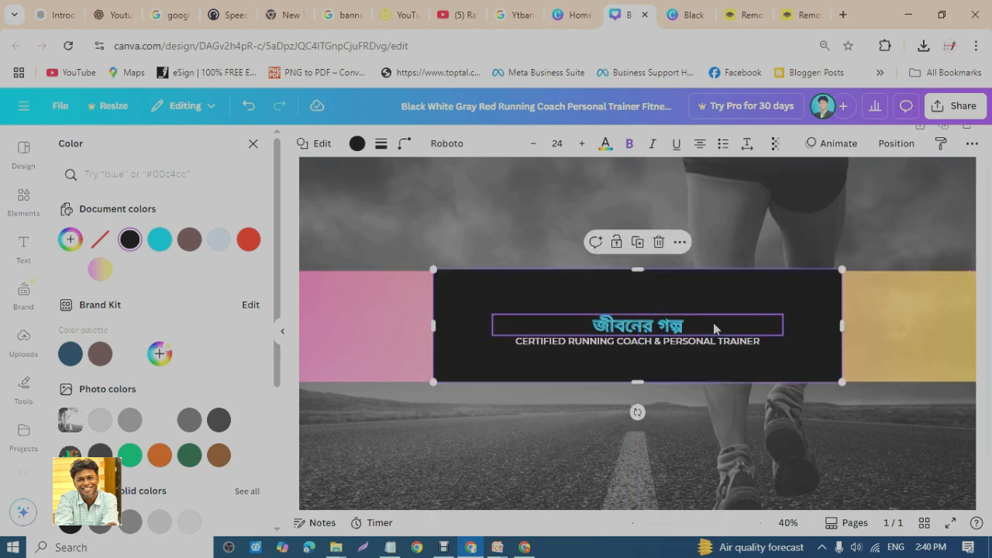
mouse_move(776, 294)
mouse_down()
mouse_move(747, 299)
mouse_move(774, 302)
mouse_move(766, 295)
mouse_up()
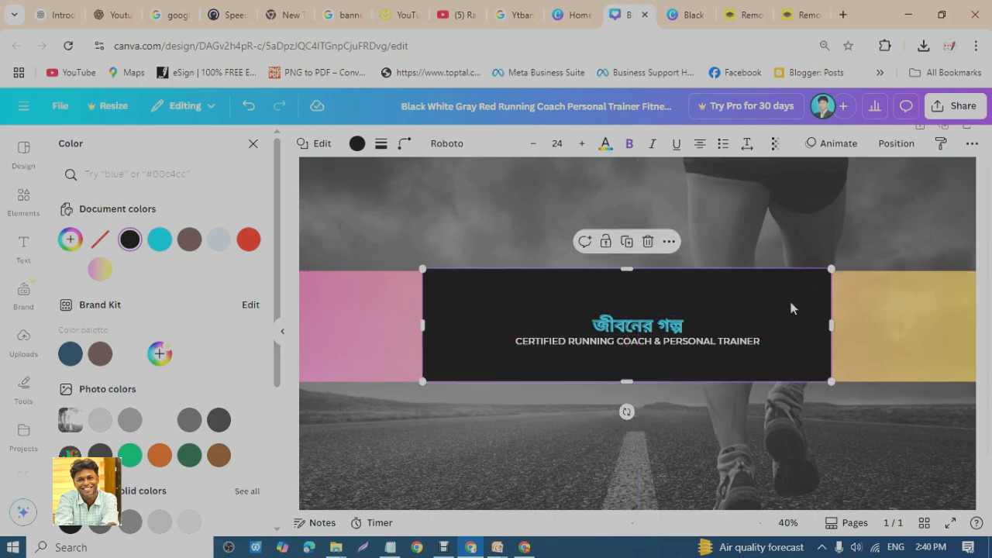
Send the black rectangle to the back so it lies behind the gradient band, logo and texts.
right_click(789, 304)
click(754, 278)
right_click(754, 277)
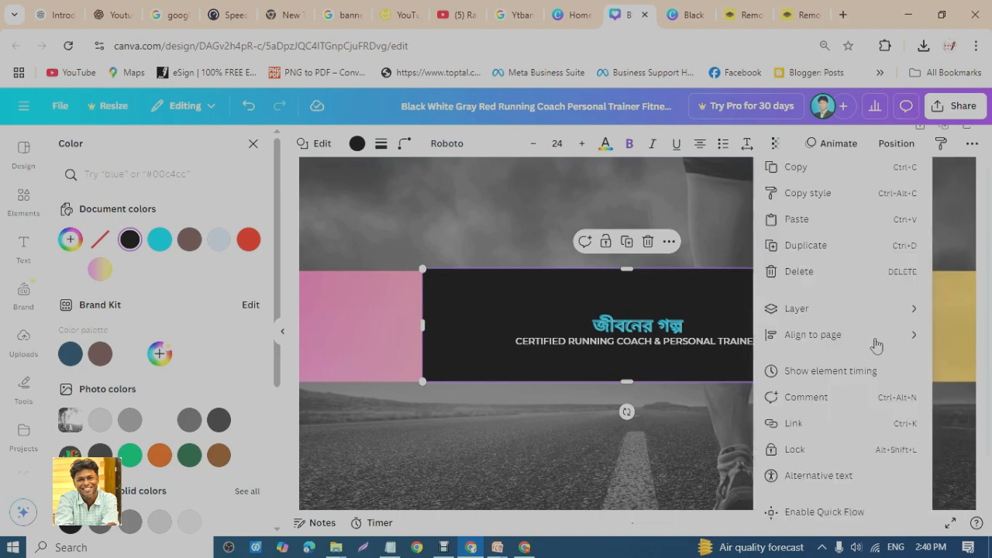
mouse_move(908, 314)
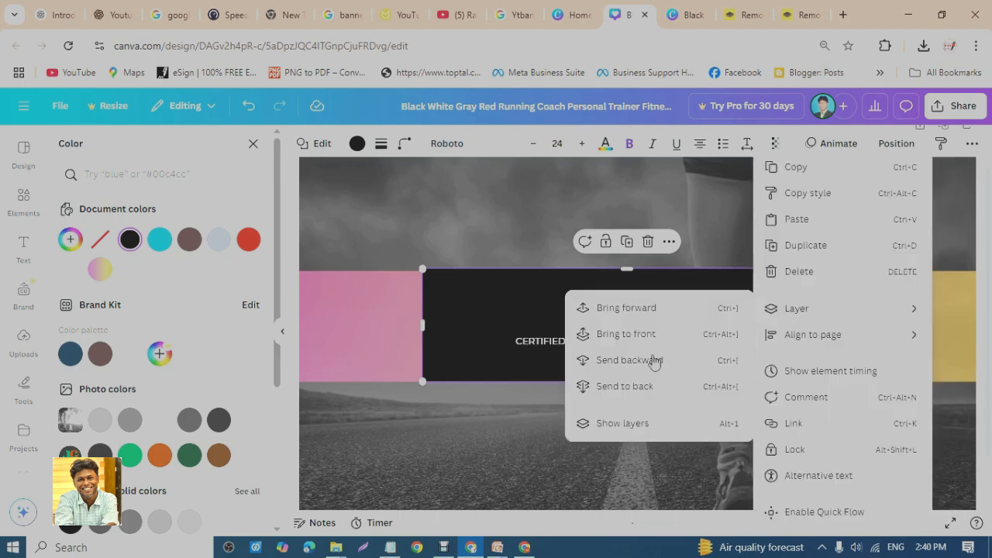
click(656, 387)
click(754, 306)
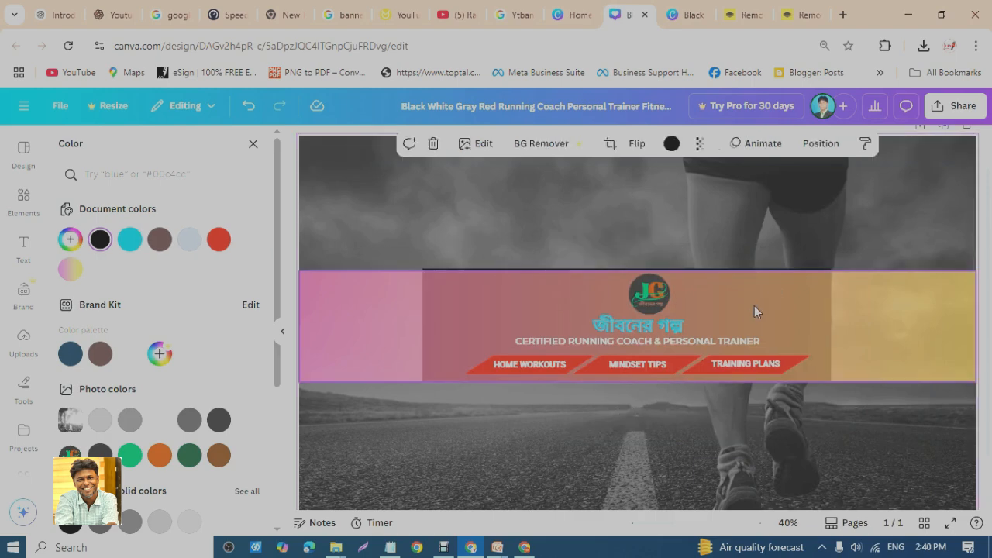
click(714, 286)
click(714, 286)
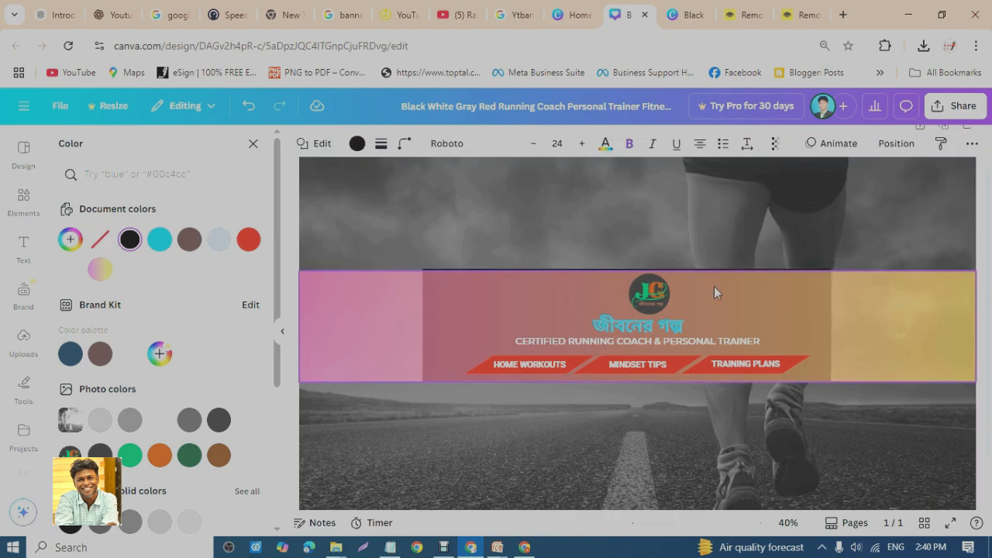
click(662, 310)
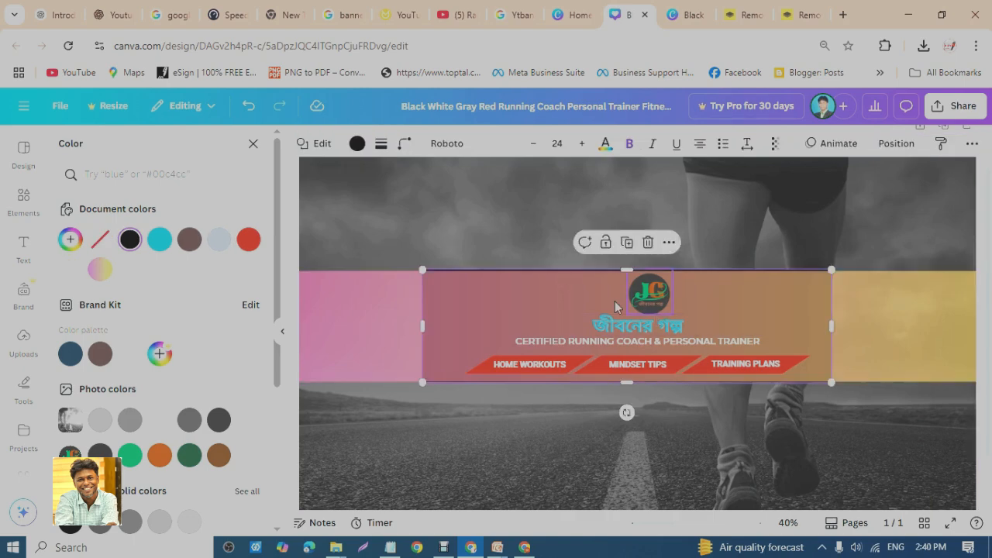
Try to enlarge the HOME WORKOUTS and TRAINING PLANS labels out to the black rectangle's edges, and undo both resizes.
click(494, 368)
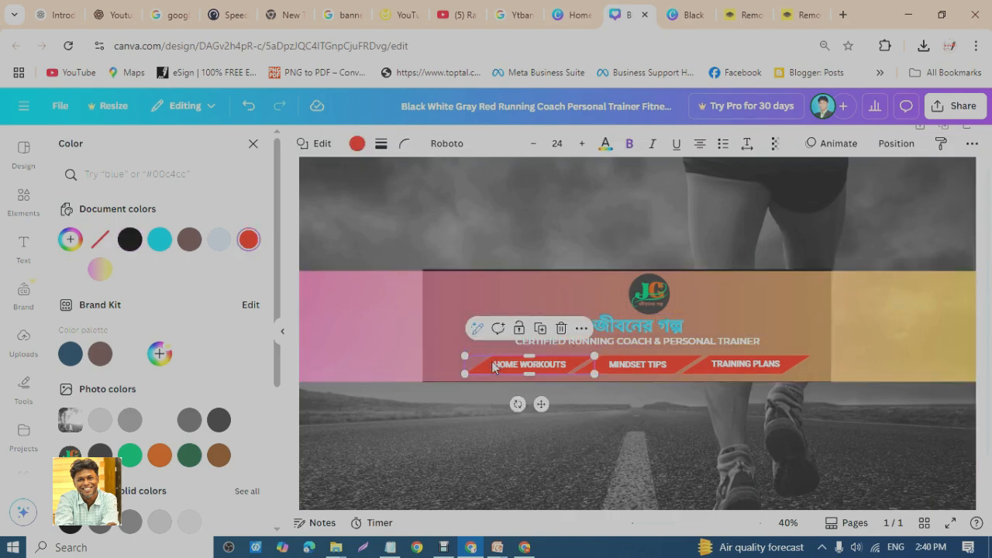
click(423, 321)
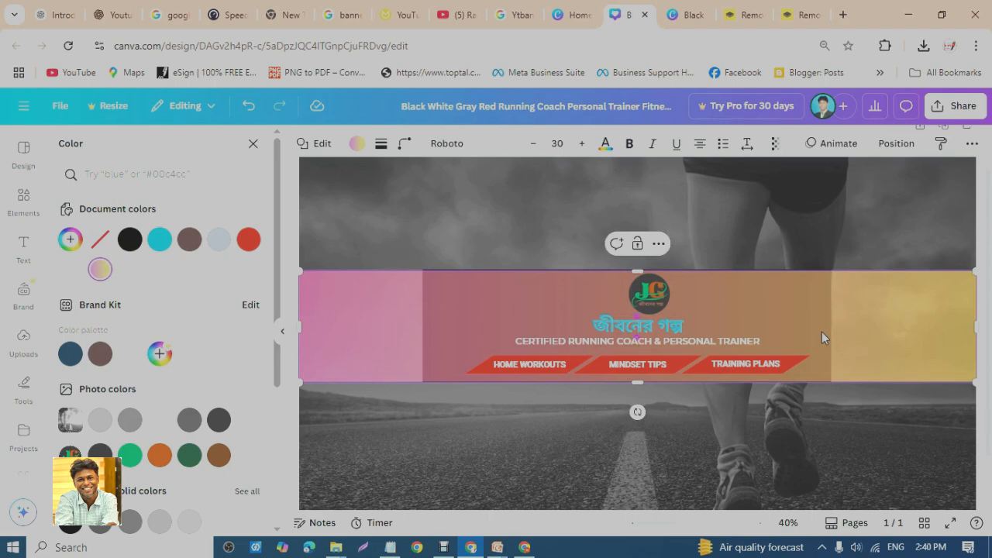
click(487, 370)
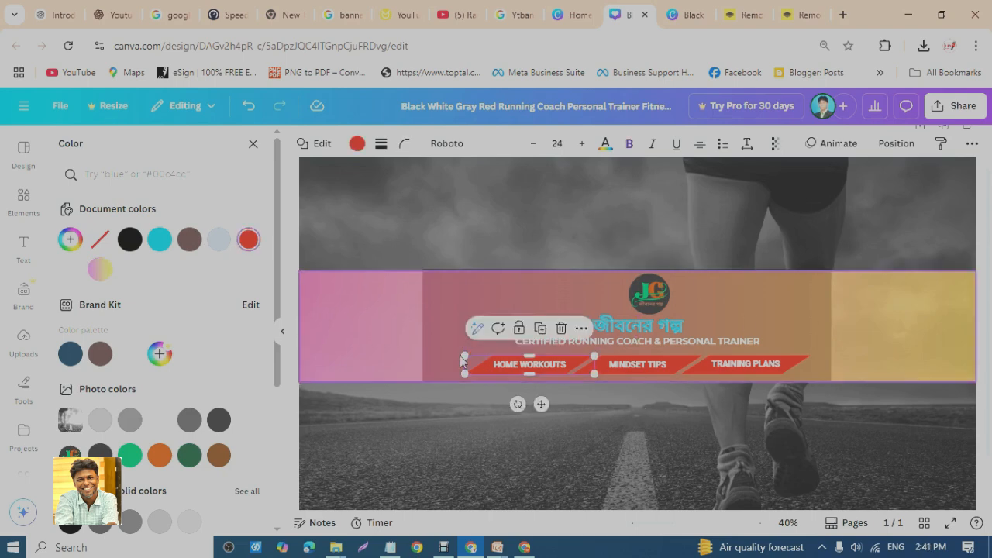
drag(465, 357, 423, 343)
click(791, 367)
drag(812, 359, 837, 355)
click(661, 422)
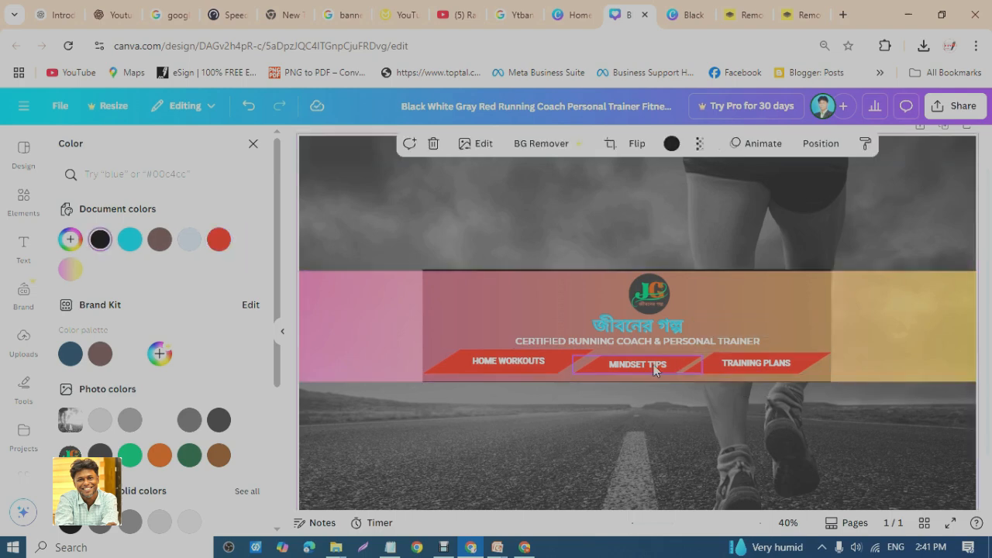
click(672, 370)
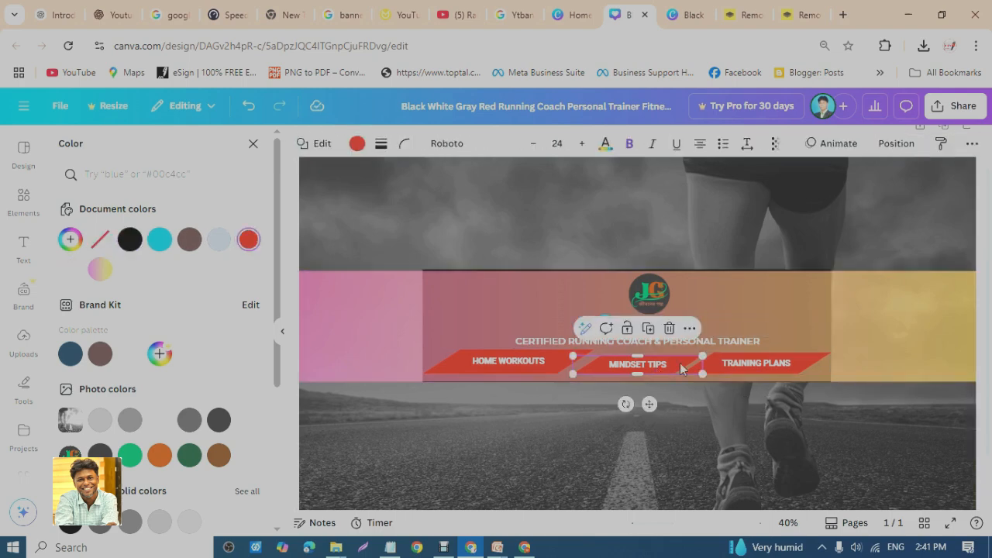
click(780, 363)
click(517, 365)
key(ctrl+z)
key(ctrl+z)
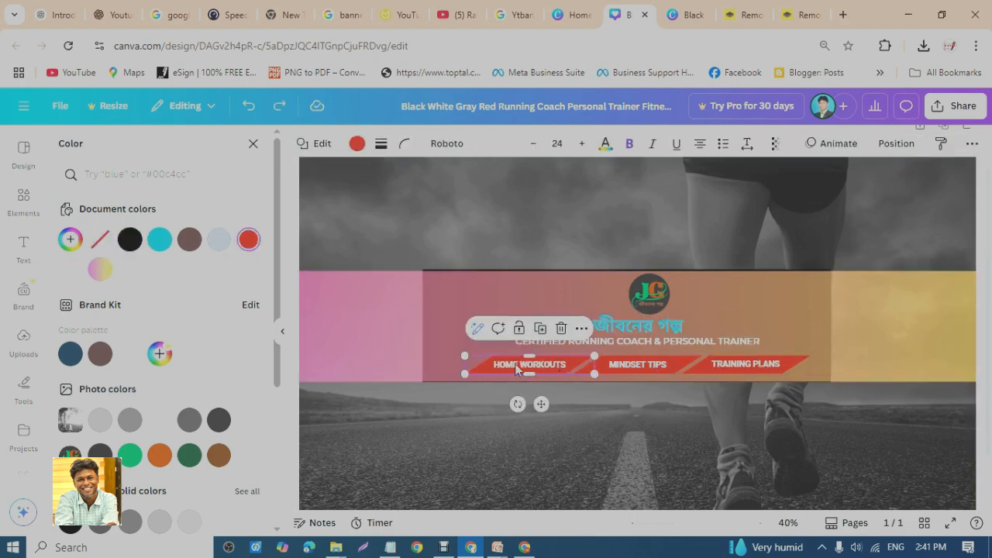
Spread the HOME WORKOUTS, MINDSET TIPS and TRAINING PLANS labels apart so they span the black rectangle's full width.
drag(516, 370, 475, 370)
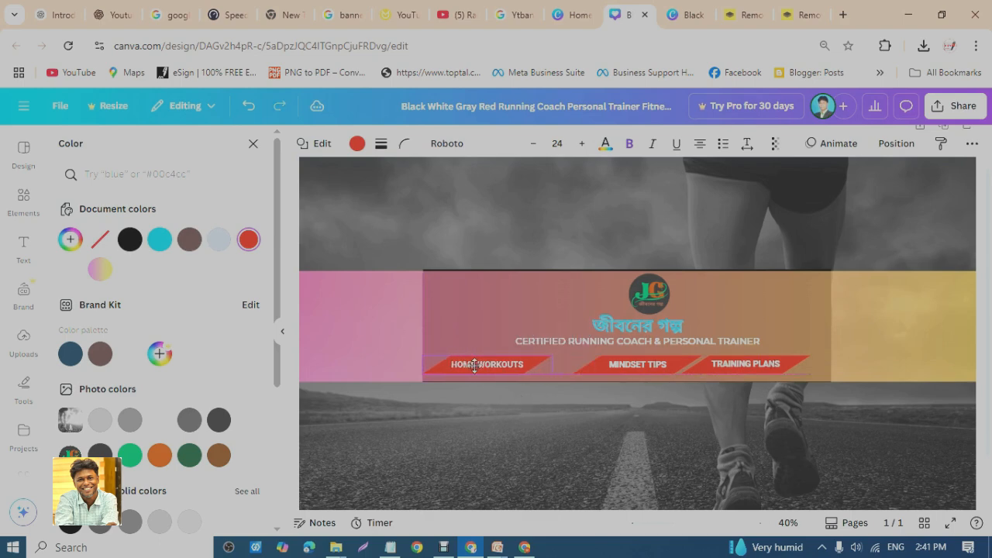
click(658, 364)
drag(657, 364, 643, 362)
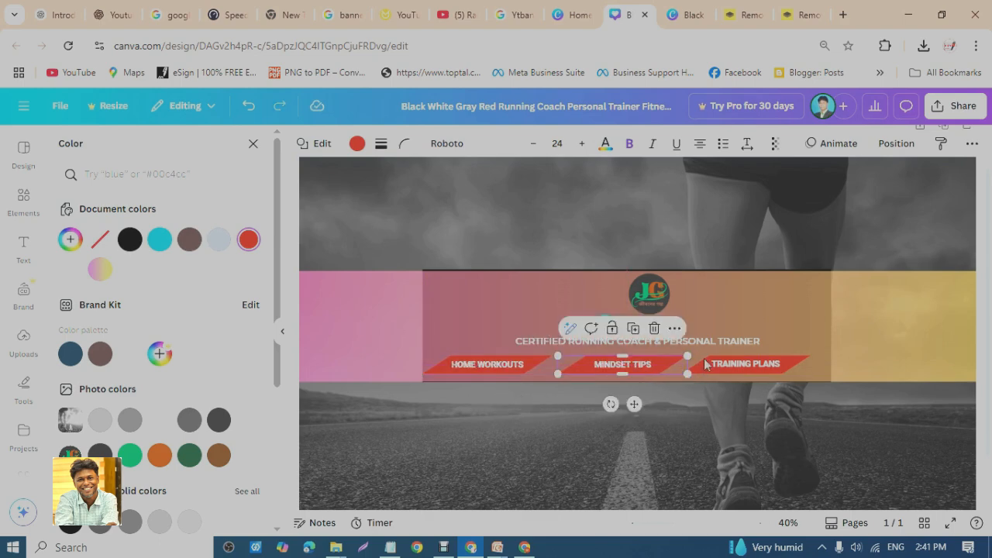
drag(760, 364, 781, 364)
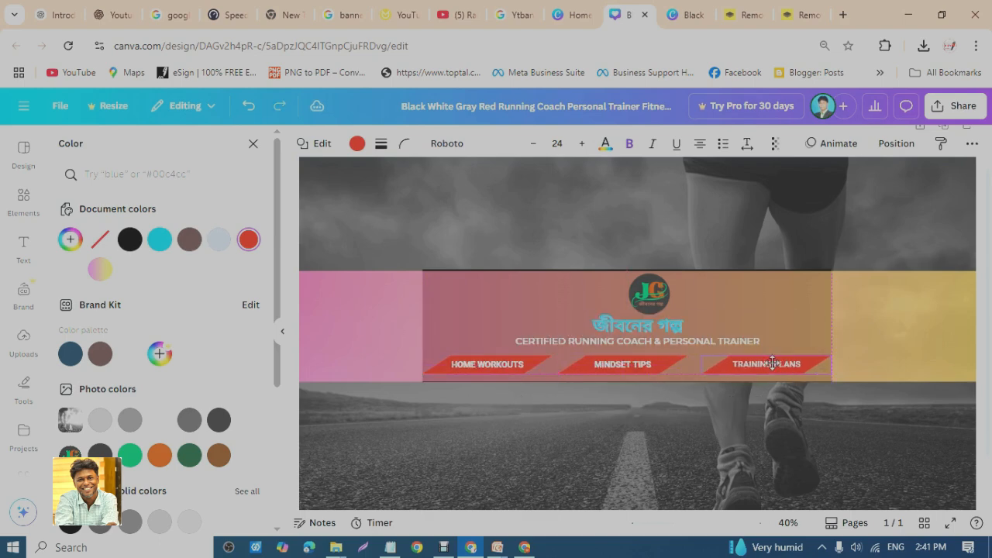
click(638, 446)
click(642, 327)
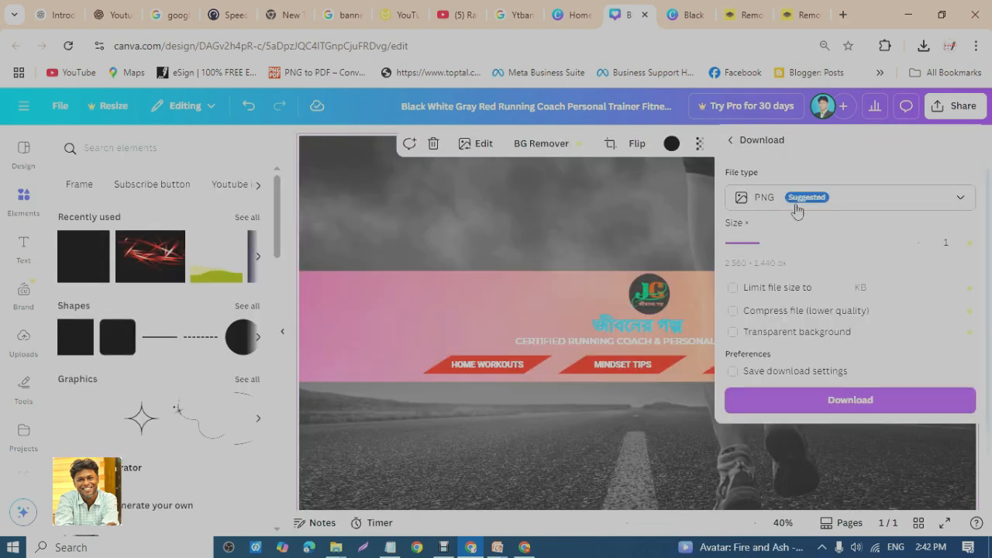
Download the finished banner as a JPG at size 1 and quality 80.
key(Escape)
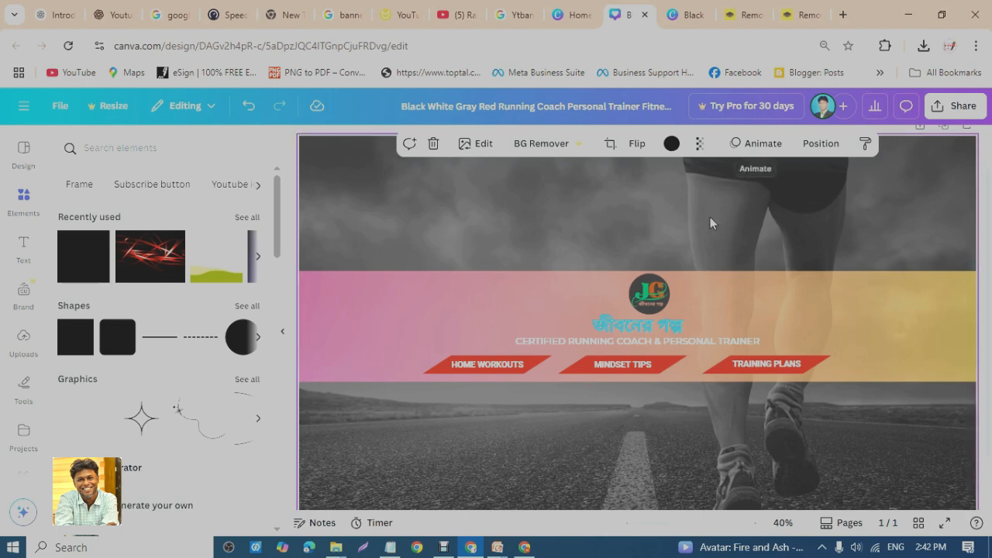
click(954, 106)
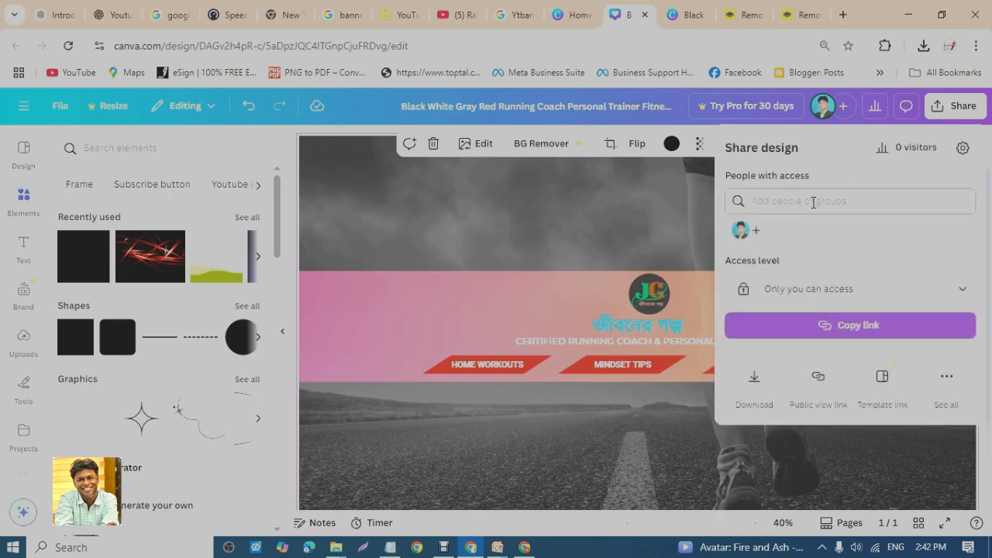
click(755, 383)
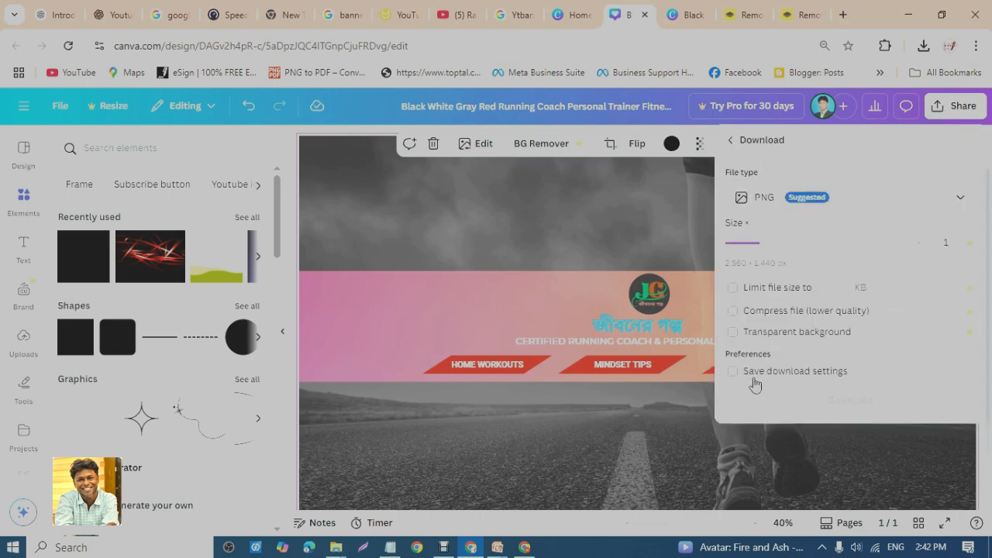
click(814, 203)
click(782, 245)
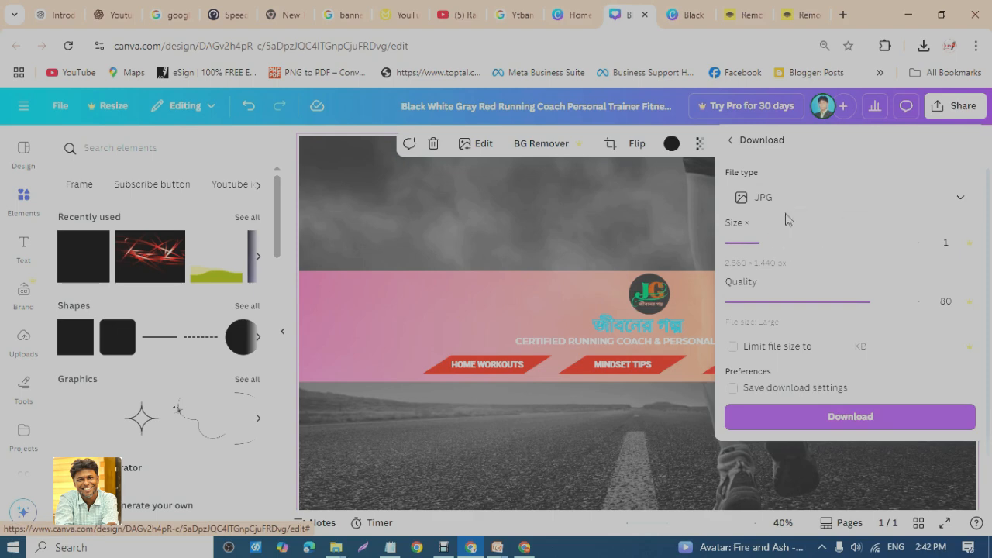
click(807, 198)
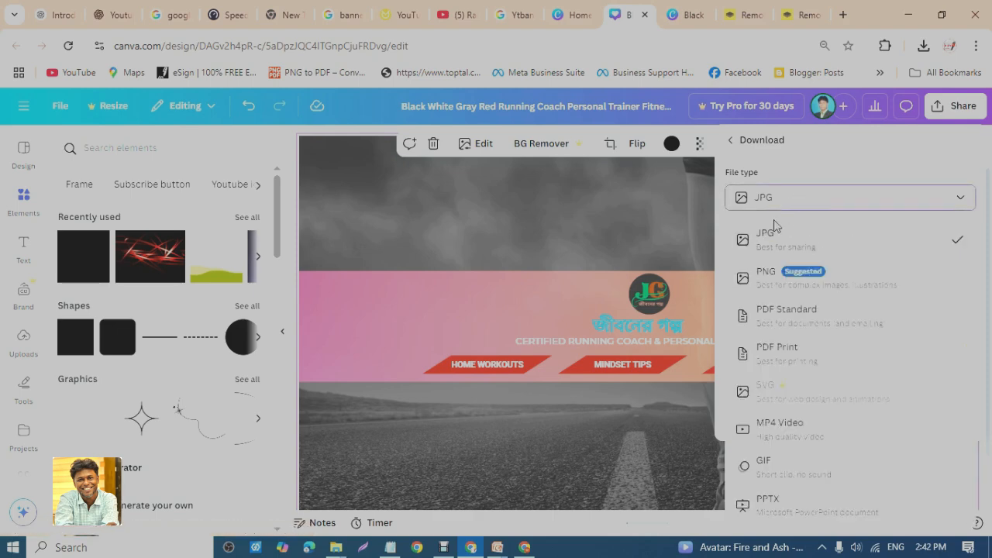
click(934, 134)
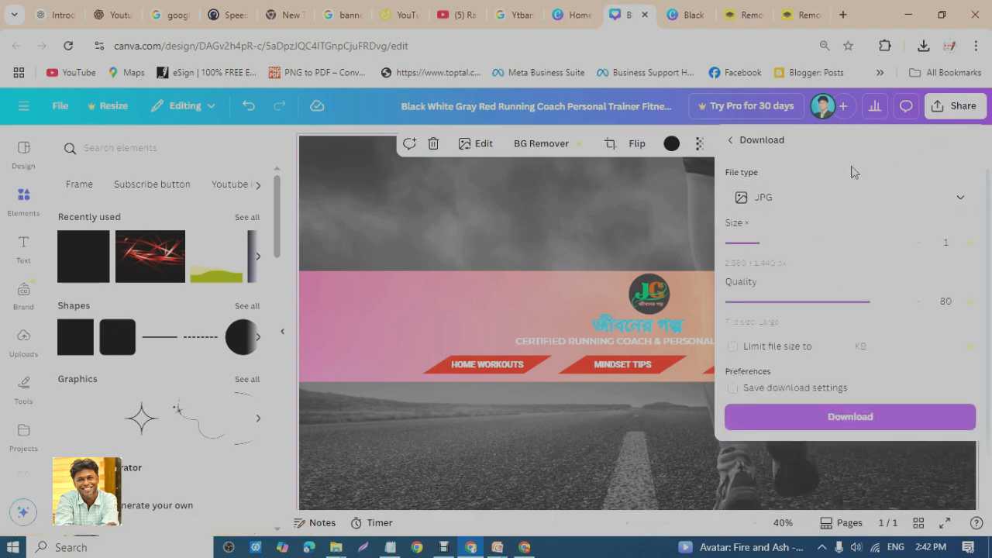
click(775, 416)
Show the Downloads folder in a maximized File Explorer window to examine the downloaded banner JPG.
key(ctrl+Tab)
click(874, 111)
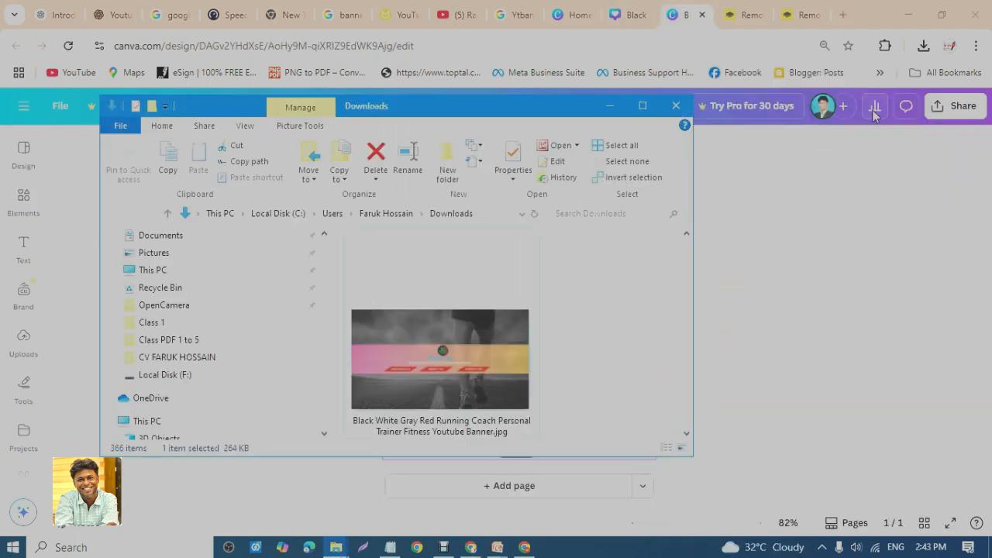
click(642, 106)
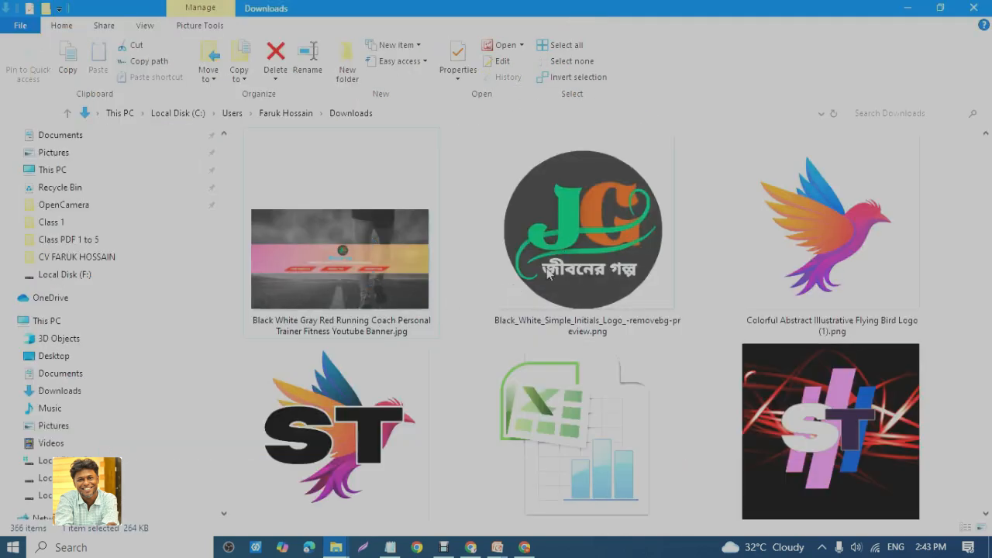
Copy the channel name জীবনের গল্প from item A of the Class TEXT notes in Notepad, and return to the Downloads folder.
click(390, 547)
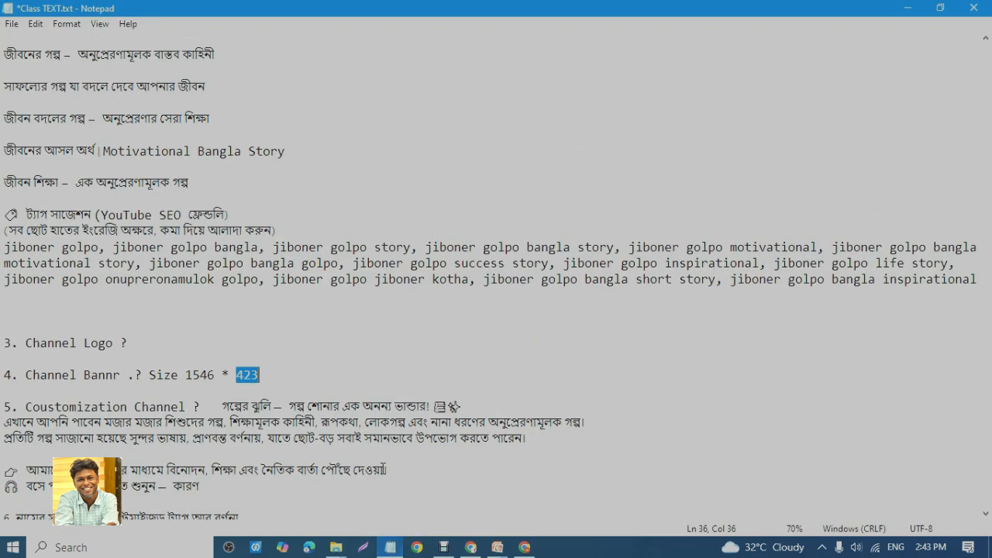
scroll(260, 156, up, 3)
scroll(261, 156, up, 3)
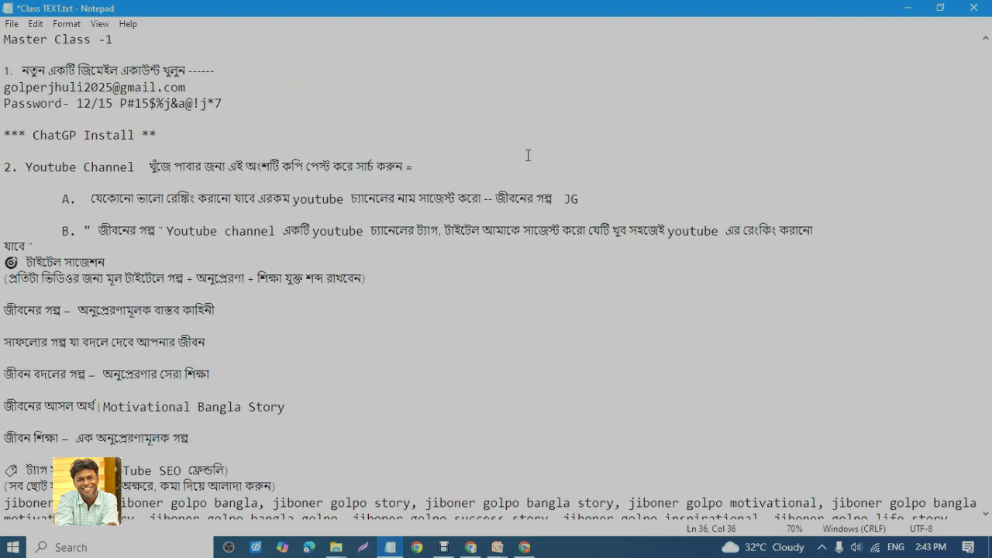
drag(497, 198, 552, 200)
key(ctrl+c)
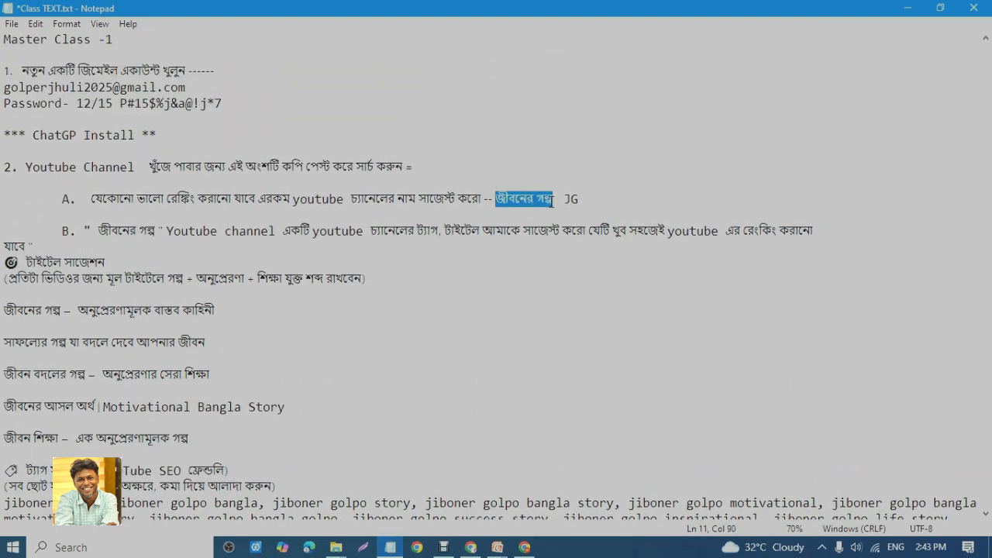
click(907, 8)
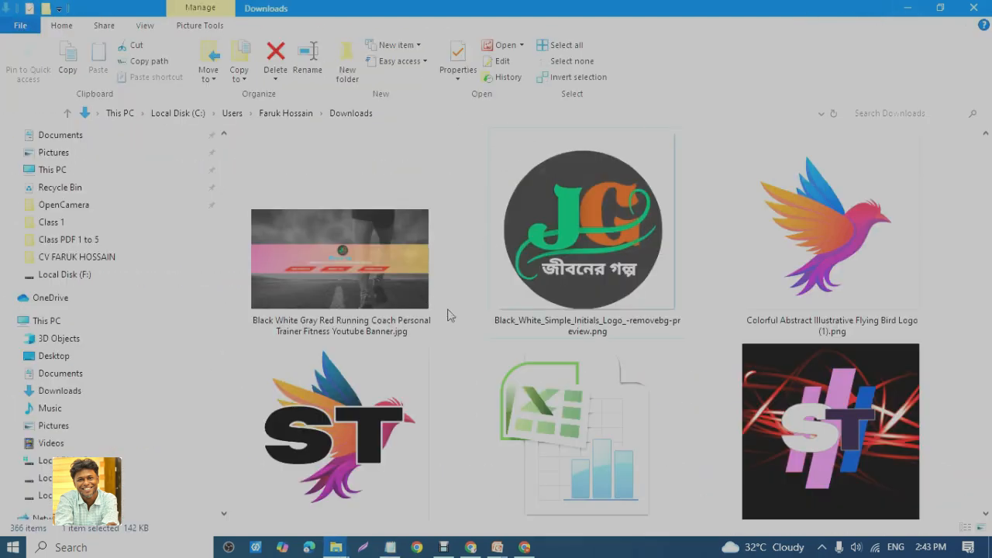
Rename the round JG logo PNG in Downloads as জীবনের গল্প, using the copied channel name.
double_click(548, 294)
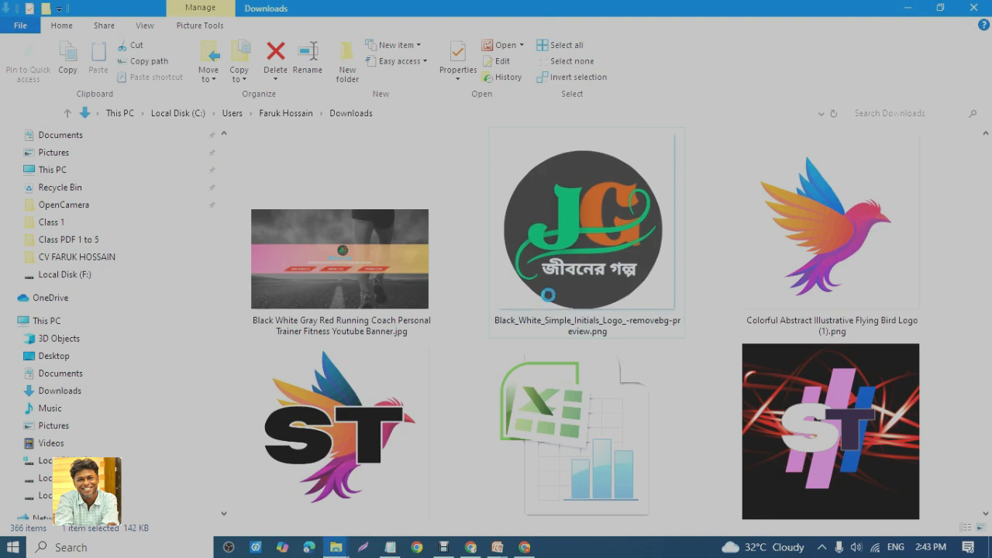
right_click(544, 255)
click(589, 521)
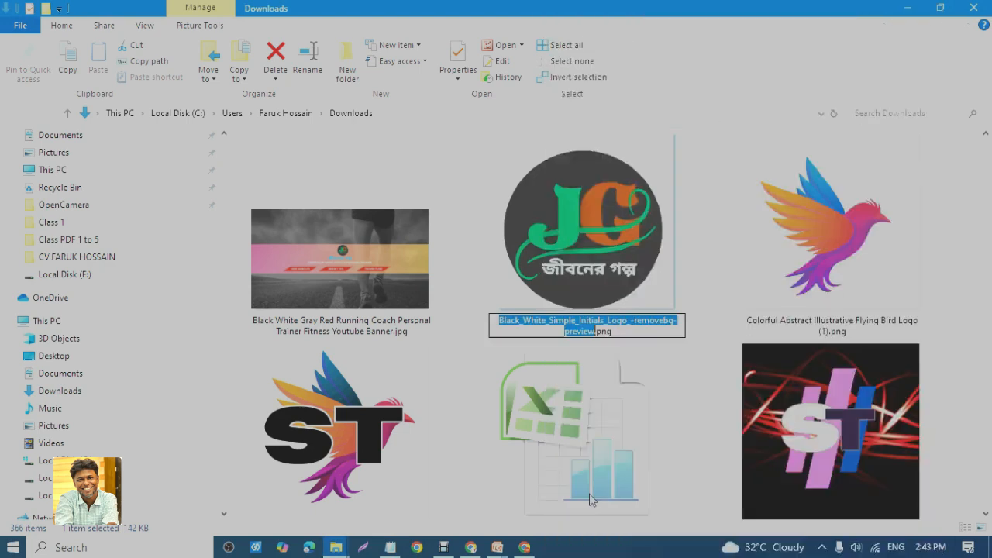
key(BackSpace)
key(ctrl+v)
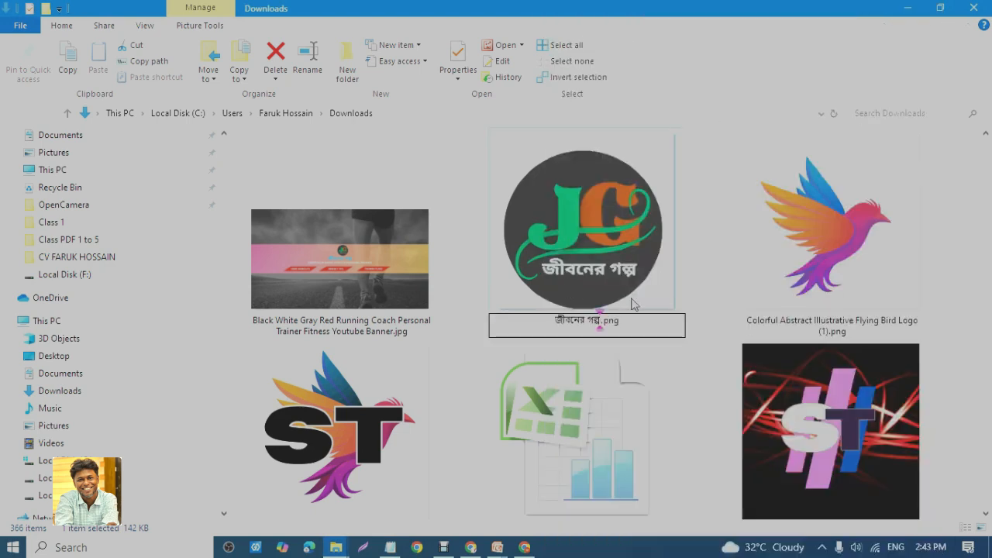
Rename the downloaded YouTube banner JPG as জীবনের গল্প with the copied channel name.
right_click(401, 333)
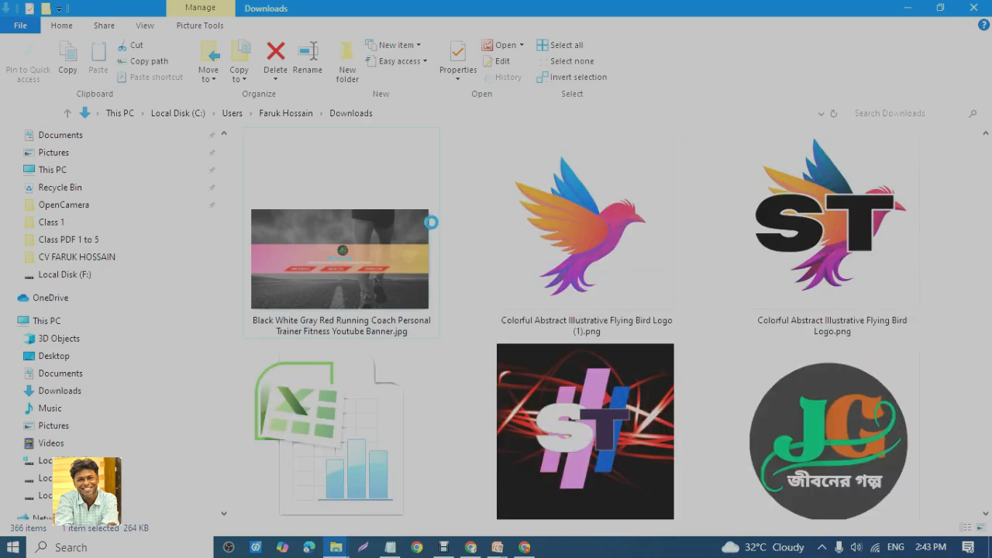
click(439, 506)
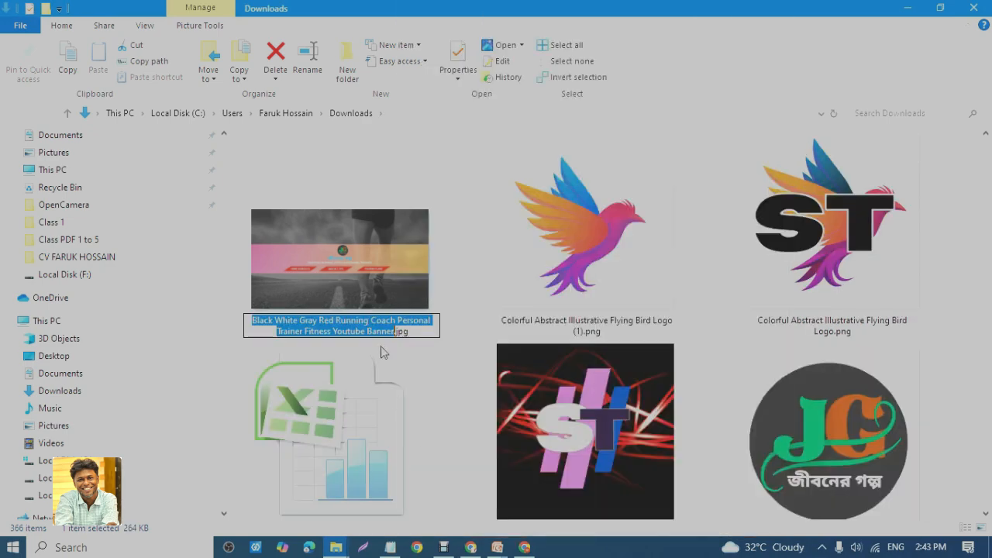
key(ctrl+v)
key(Return)
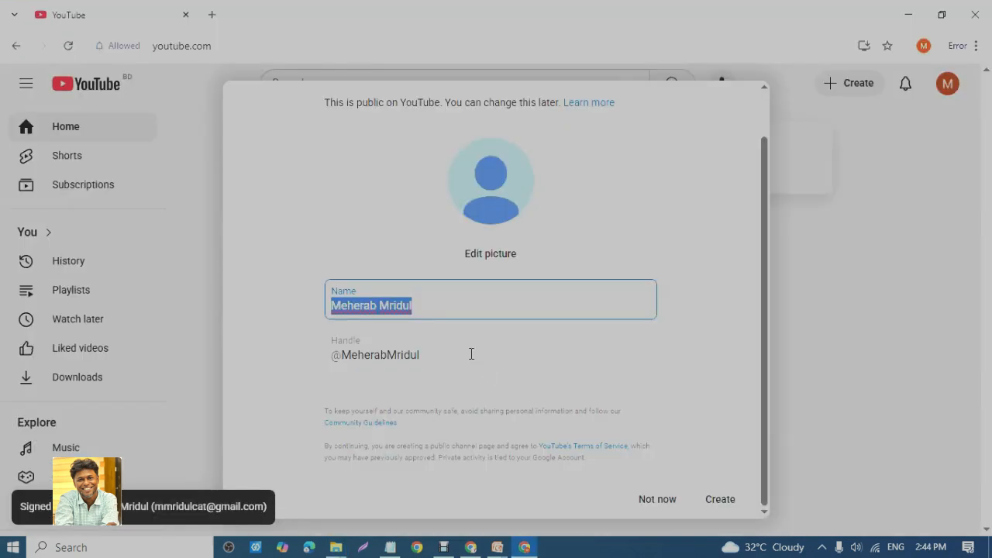
Select the handle for editing in YouTube's channel creation form in the browser.
key(Tab)
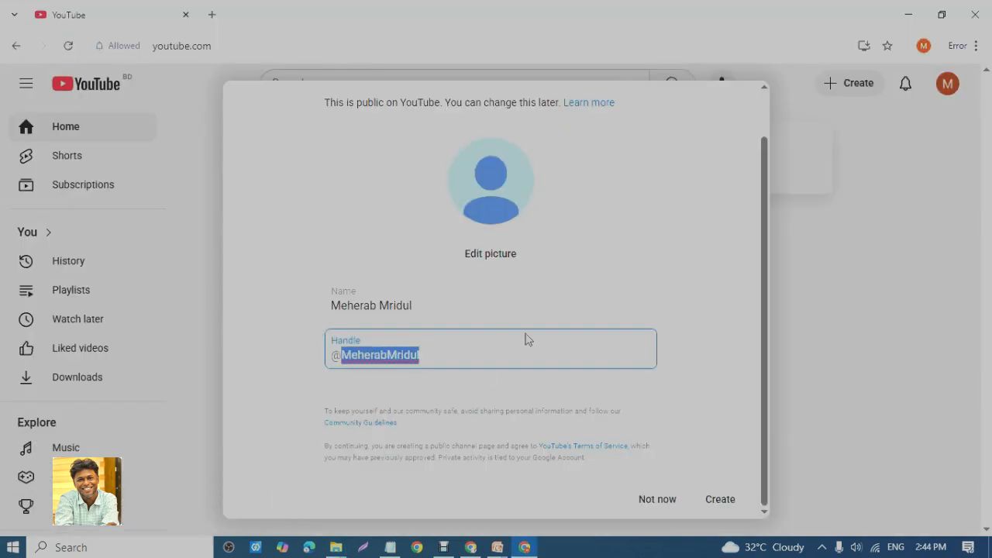